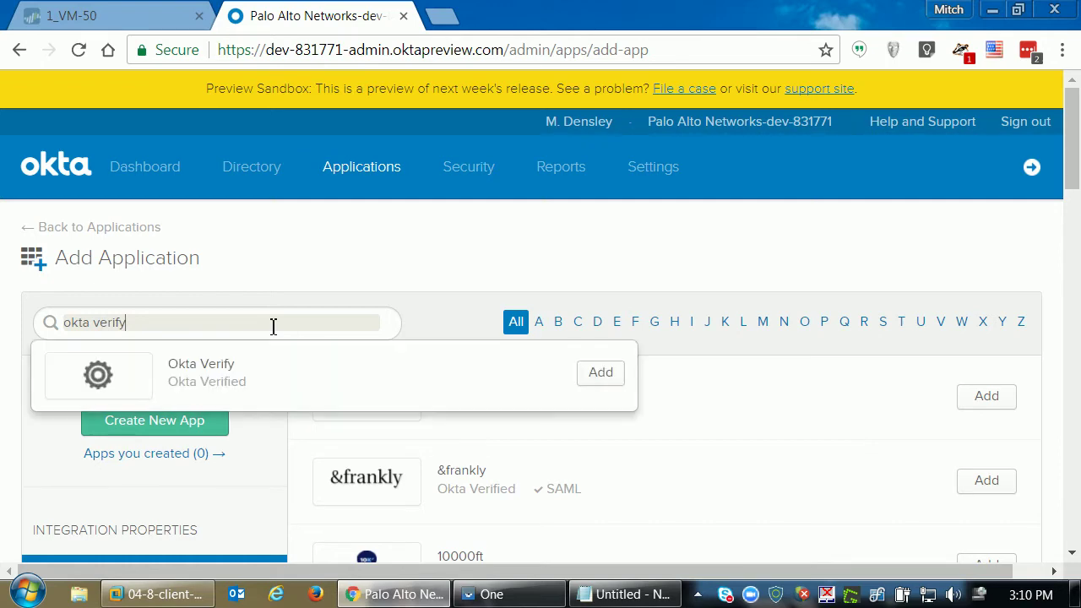
Step: Add Okta Verify from the application catalog search results
{"action": "left_click", "coordinate": [600, 373]}
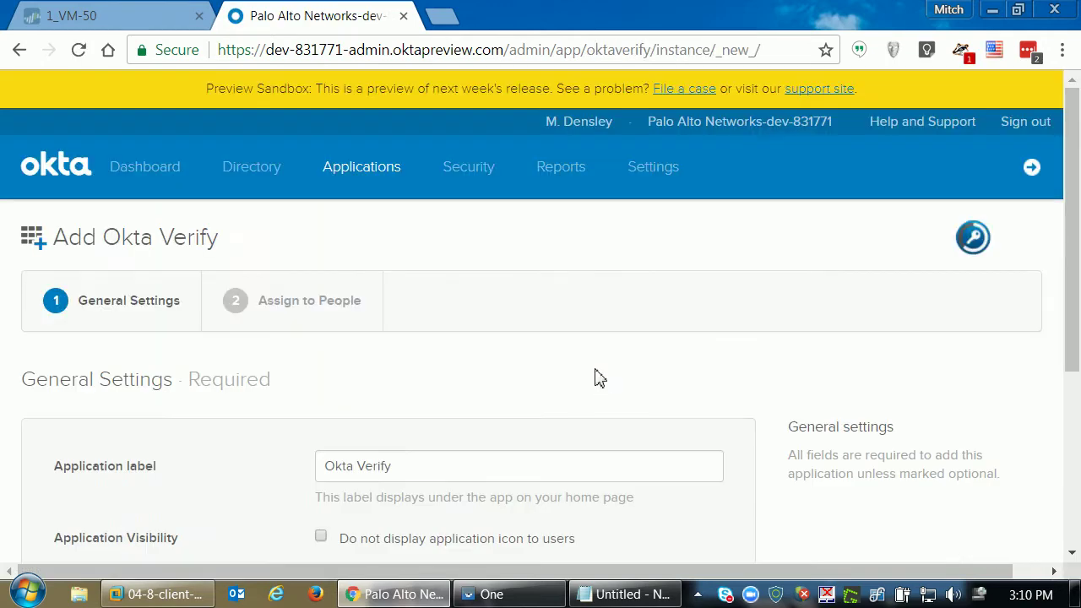
Step: Complete the Okta Verify setup with default general settings and no people assigned
{"action": "scroll", "coordinate": [596, 379], "scroll_direction": "down", "scroll_amount": 4}
{"action": "left_click", "coordinate": [675, 374]}
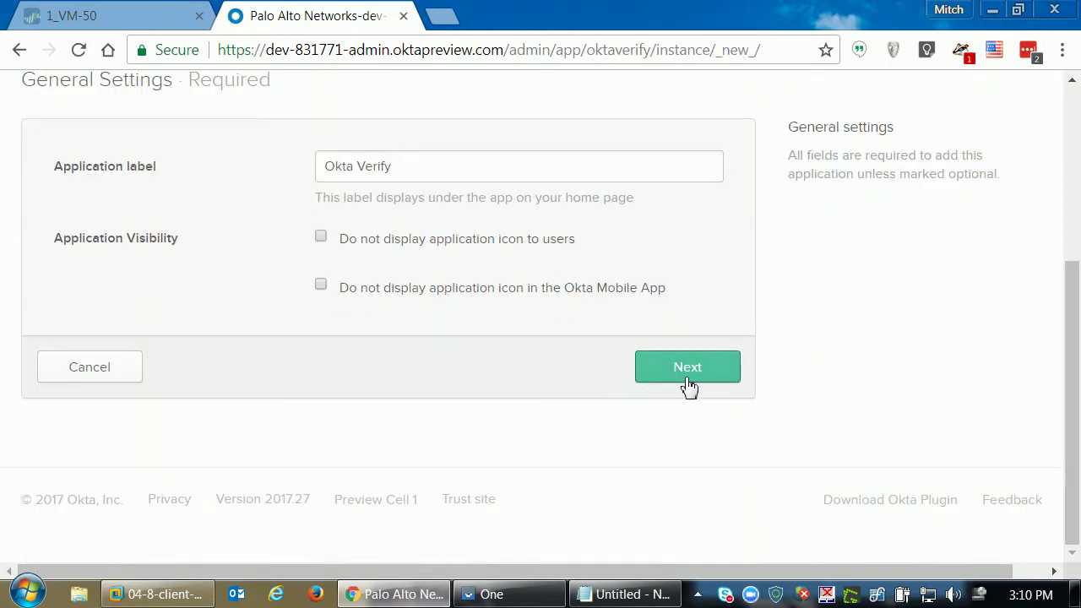
{"action": "scroll", "coordinate": [726, 384], "scroll_direction": "down", "scroll_amount": 2}
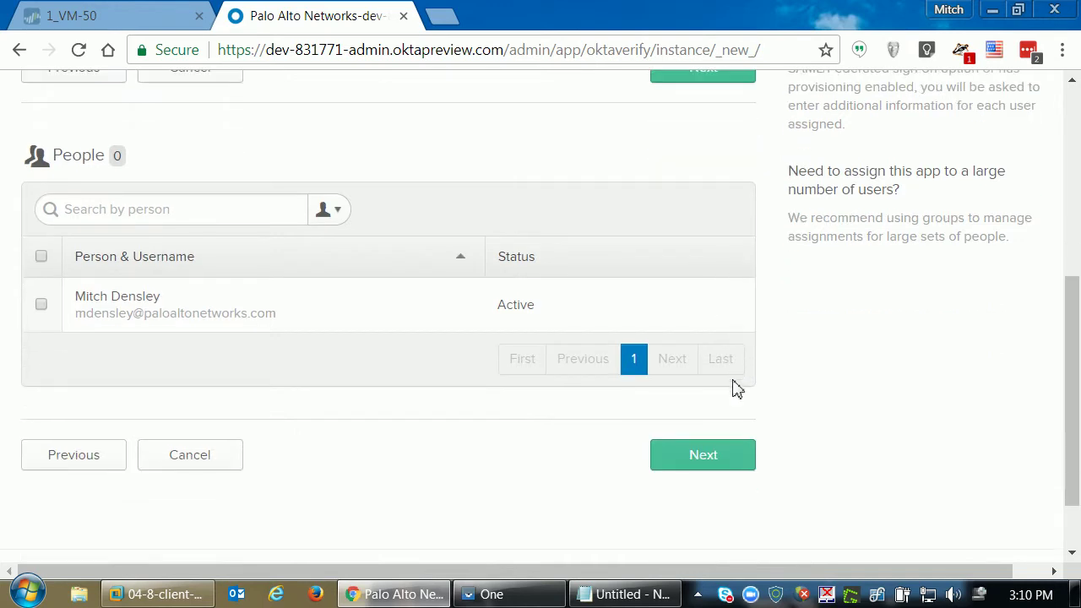
{"action": "scroll", "coordinate": [456, 433], "scroll_direction": "up", "scroll_amount": 2}
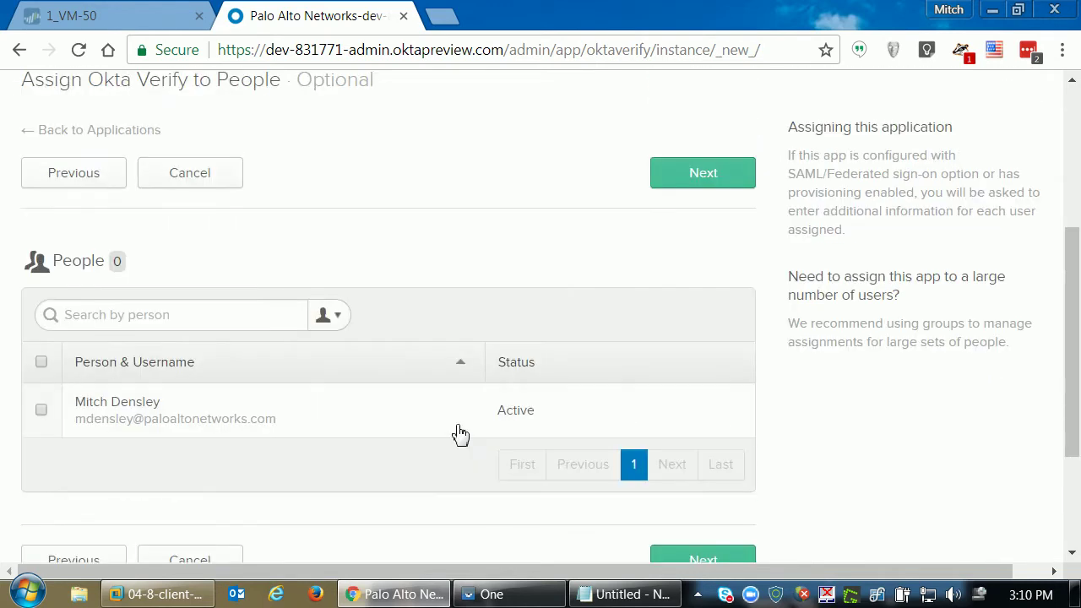
{"action": "left_click", "coordinate": [724, 178]}
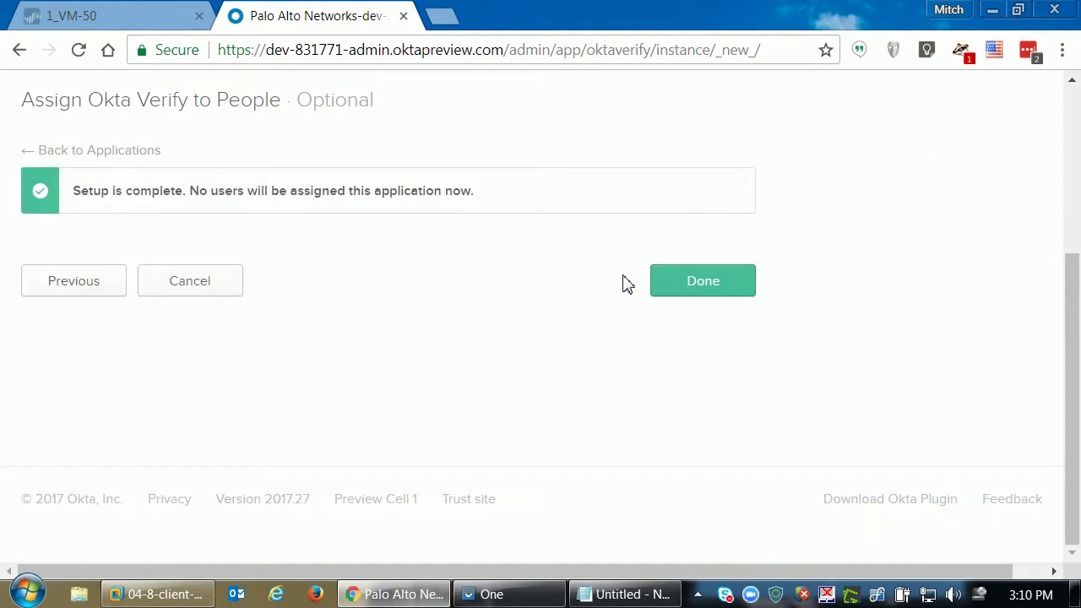
{"action": "left_click", "coordinate": [676, 291]}
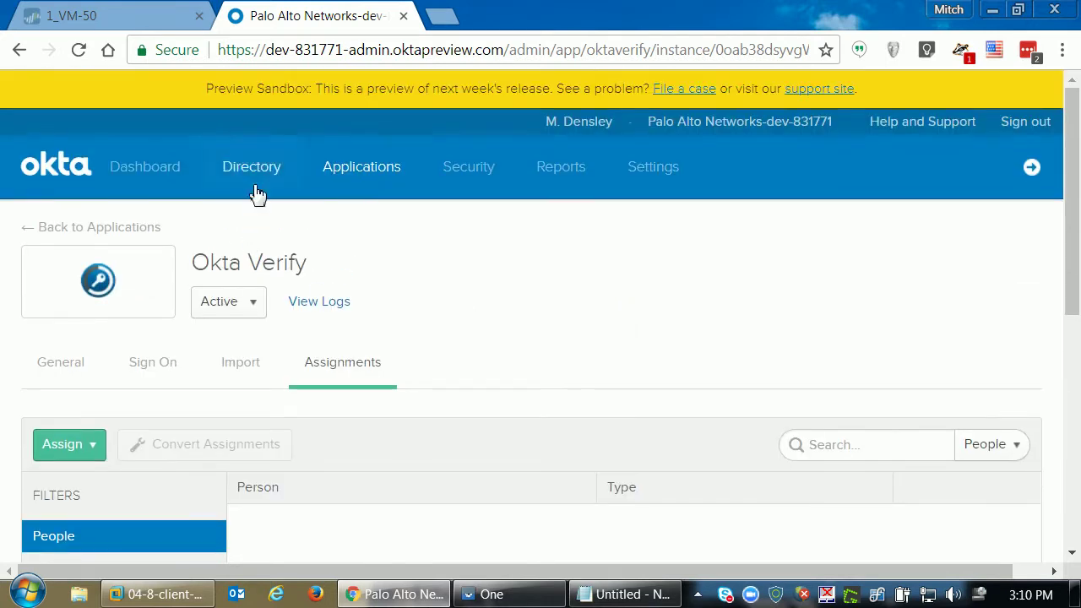
Step: Add a new firewall operator person with their e-mail as username, sending activation immediately
{"action": "mouse_move", "coordinate": [254, 180]}
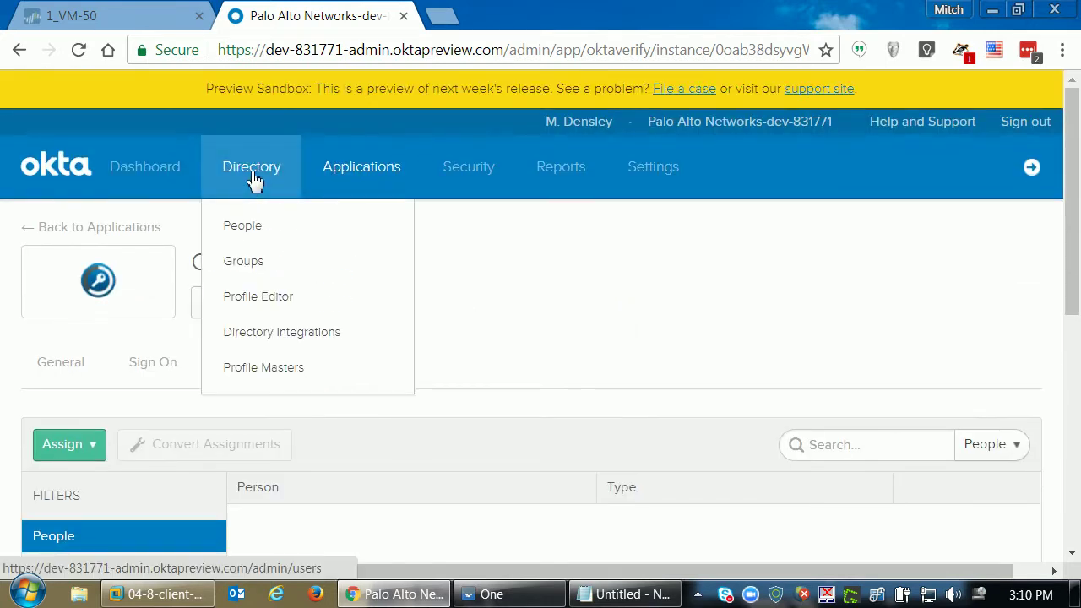
{"action": "left_click", "coordinate": [250, 225]}
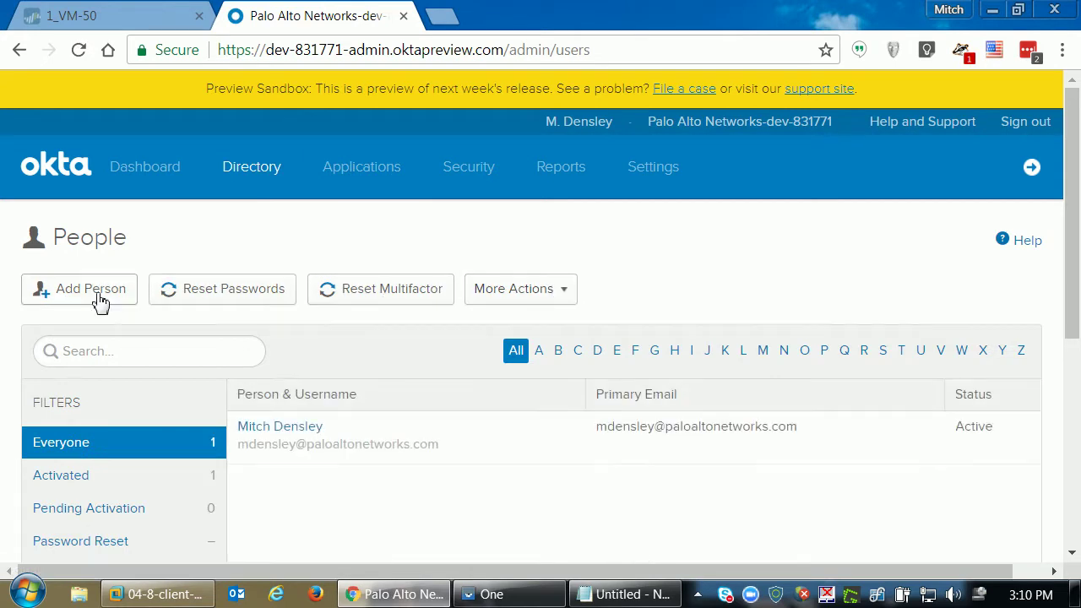
{"action": "left_click", "coordinate": [99, 298]}
{"action": "left_click", "coordinate": [523, 171]}
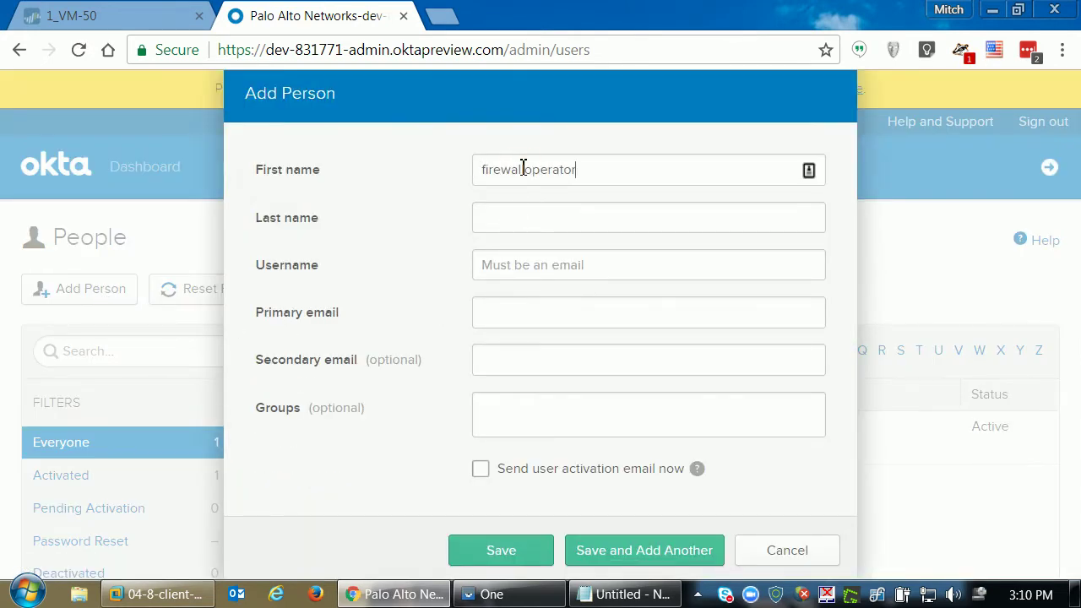
{"action": "type", "text": "operator"}
{"action": "key", "text": "Tab"}
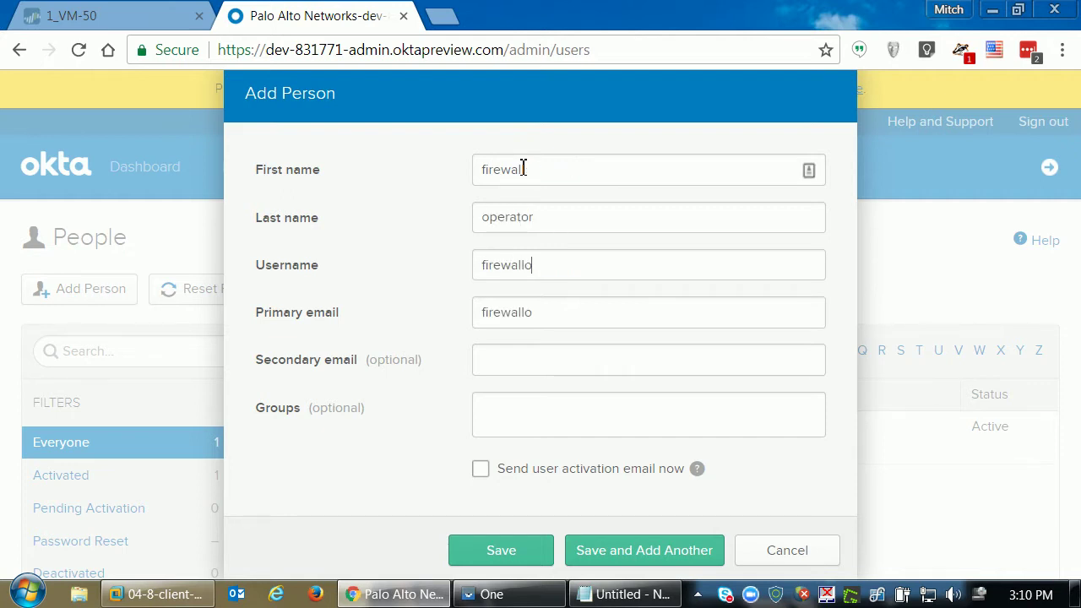
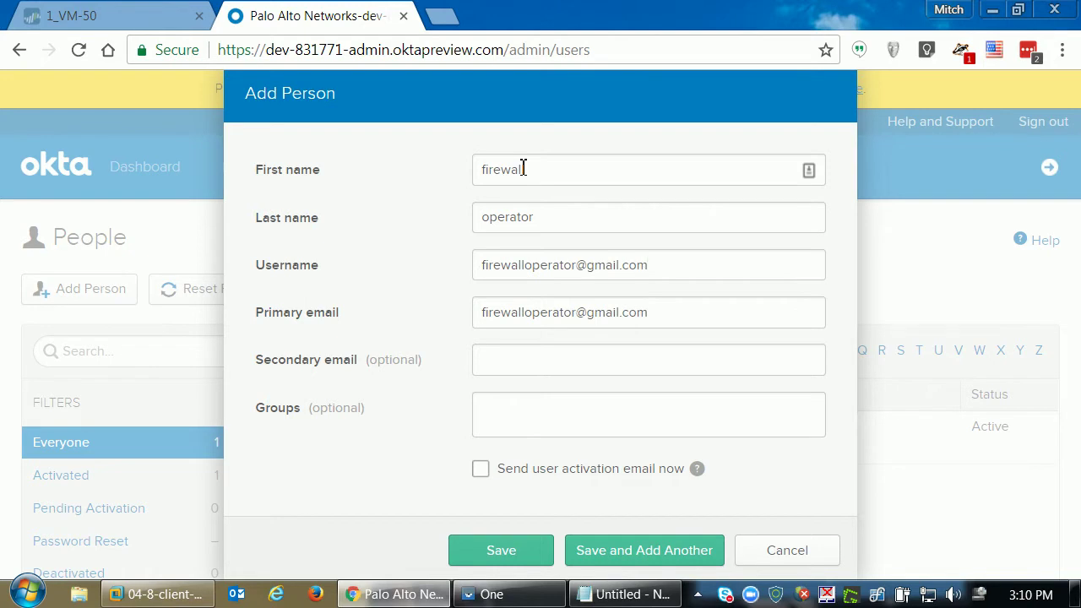
{"action": "left_click", "coordinate": [481, 470]}
{"action": "left_click", "coordinate": [511, 549]}
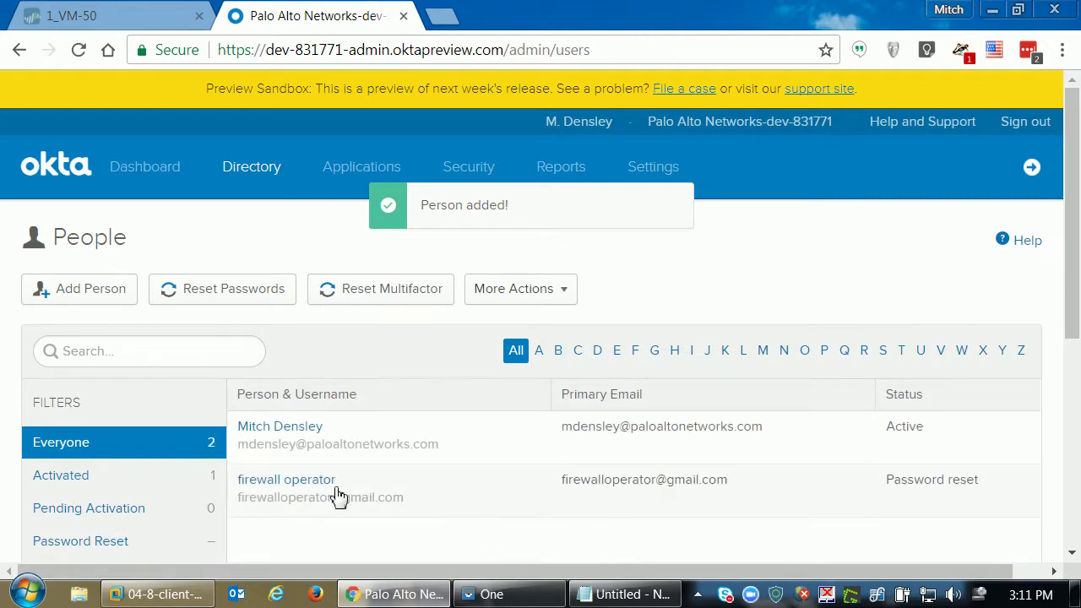
Step: Assign the Okta Verify application to the new operator user
{"action": "left_click", "coordinate": [315, 486]}
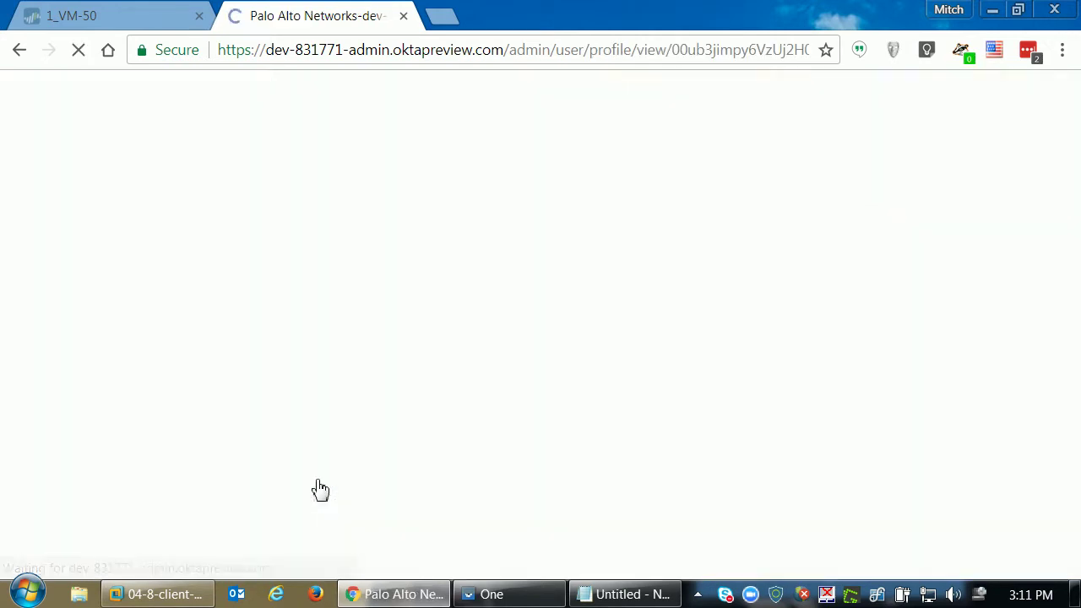
{"action": "left_click", "coordinate": [130, 476]}
{"action": "left_click", "coordinate": [794, 223]}
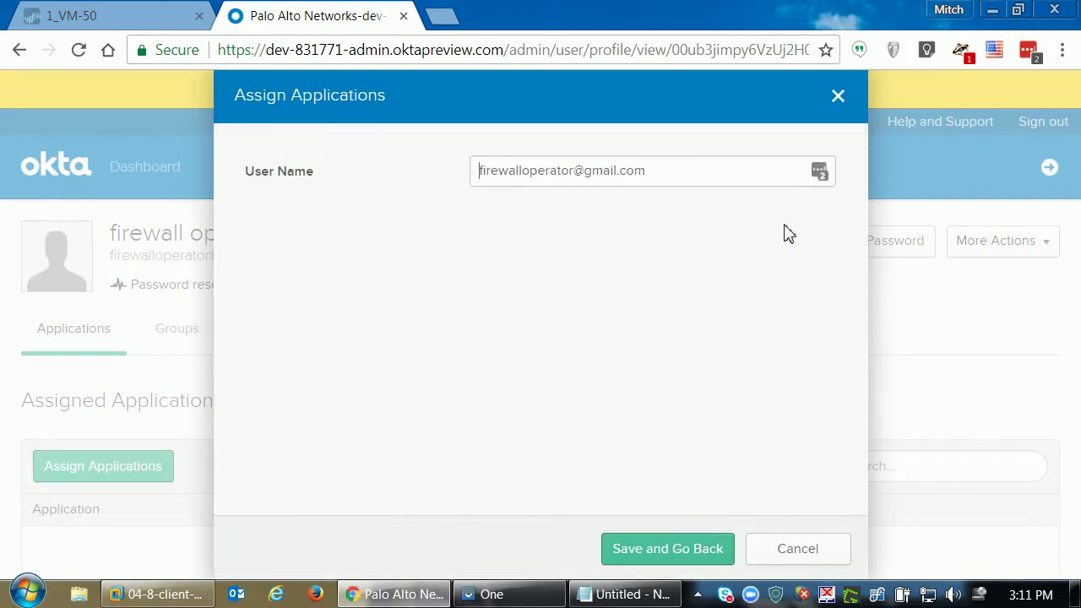
{"action": "left_click", "coordinate": [667, 550]}
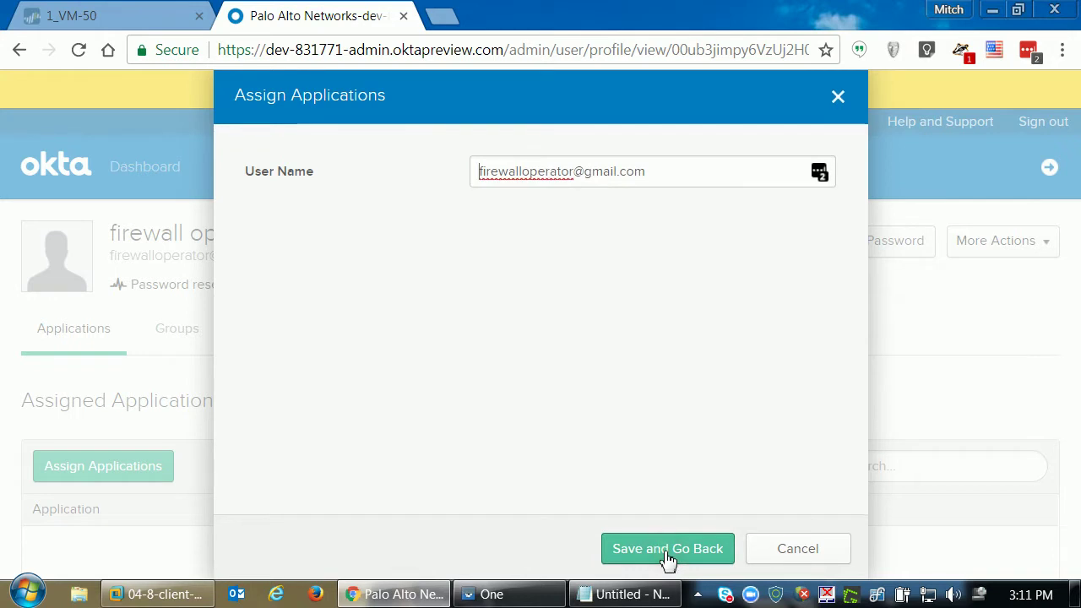
{"action": "left_click", "coordinate": [796, 560]}
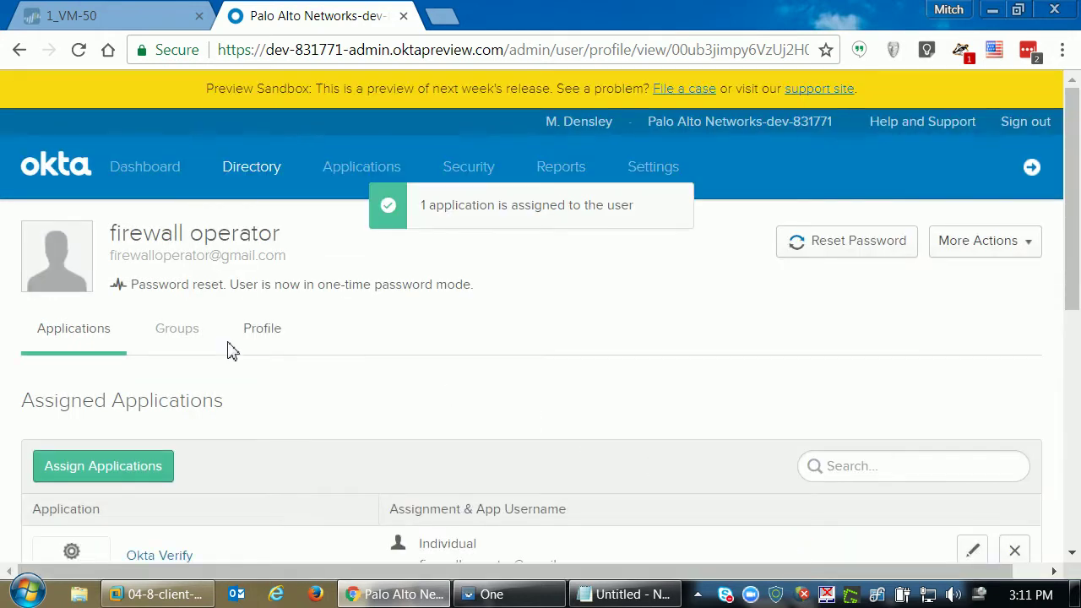
Step: Add the operator user to the 'test users' group
{"action": "left_click", "coordinate": [177, 331]}
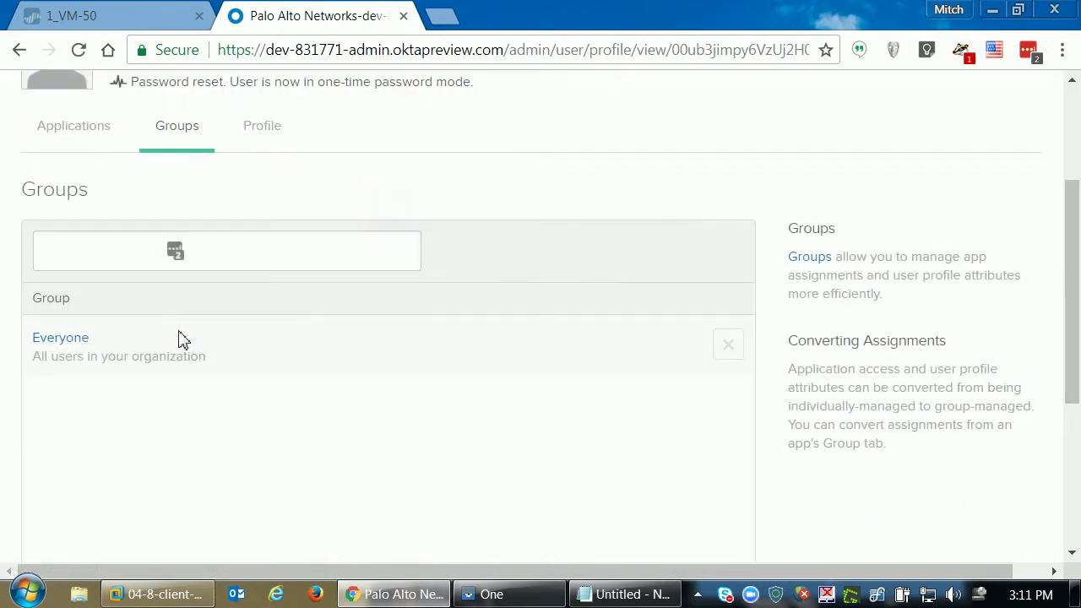
{"action": "left_click", "coordinate": [213, 255]}
{"action": "type", "text": "t"}
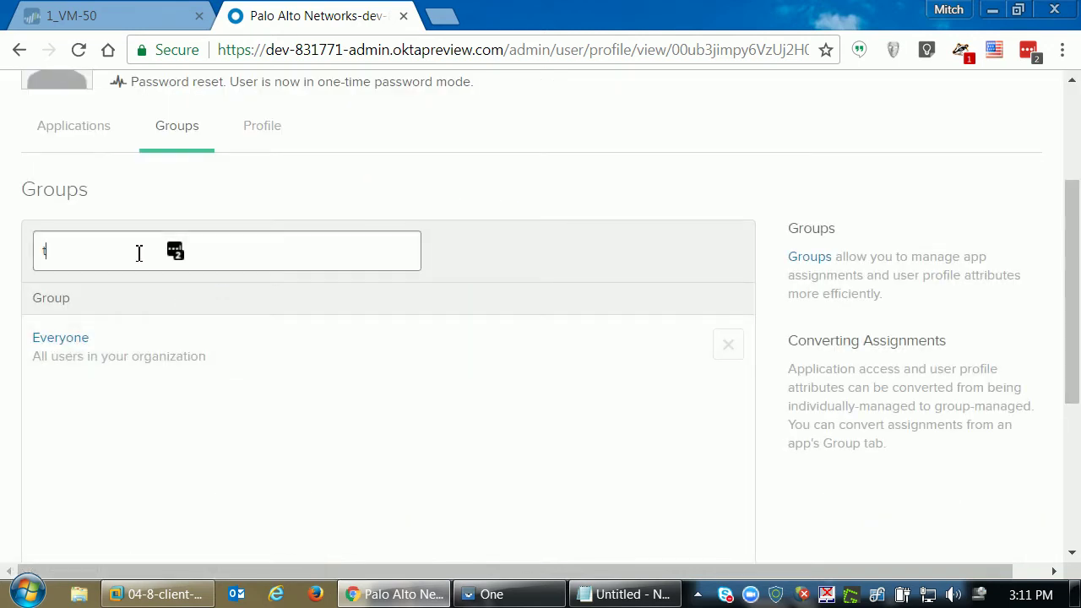
{"action": "type", "text": "est"}
{"action": "left_click", "coordinate": [384, 298]}
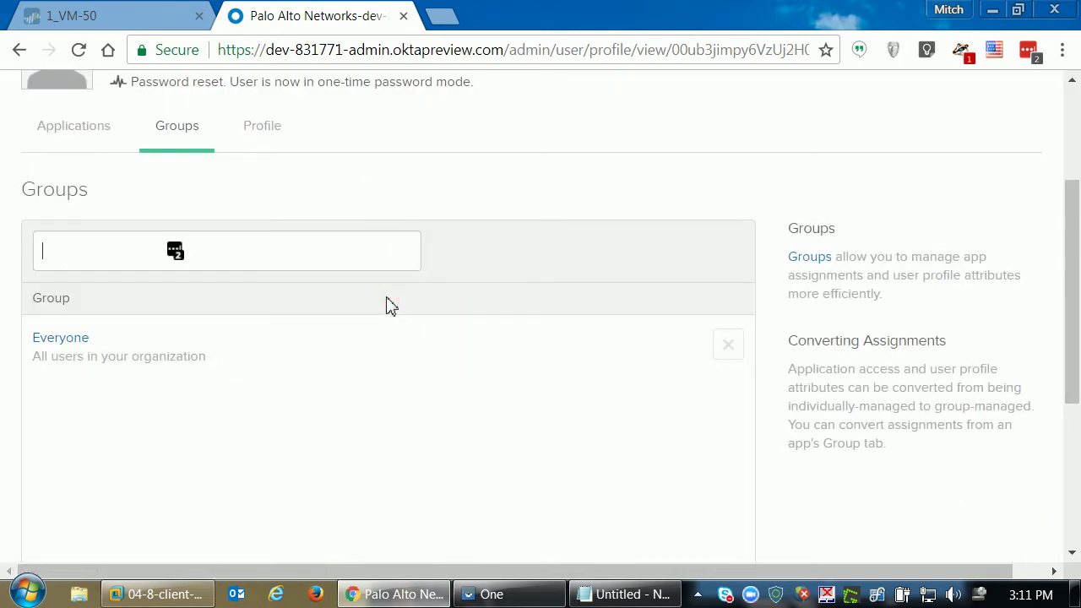
{"action": "scroll", "coordinate": [544, 332], "scroll_direction": "up", "scroll_amount": 3}
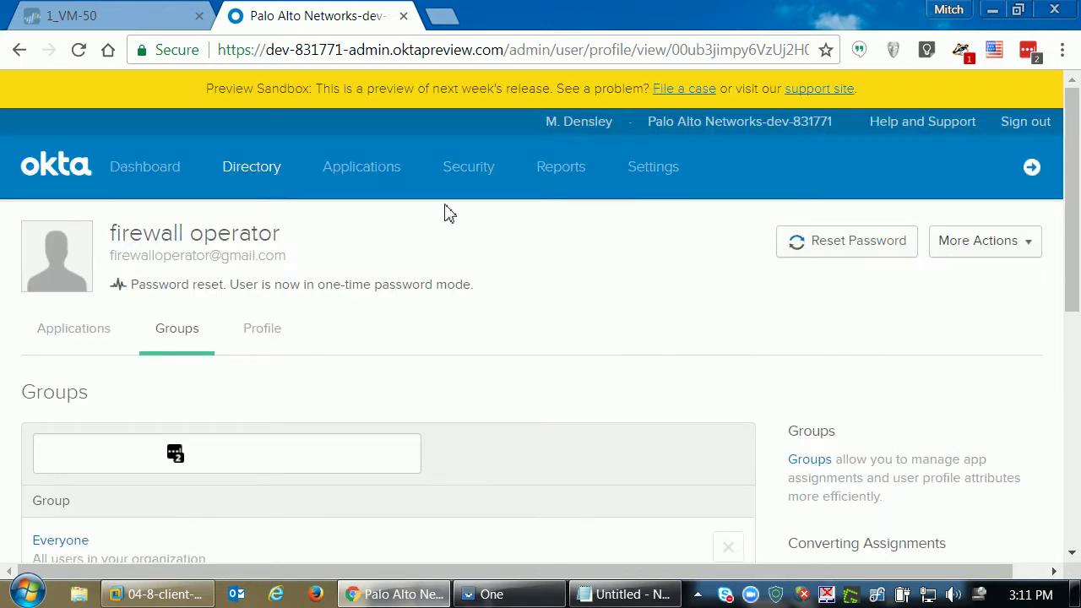
{"action": "mouse_move", "coordinate": [502, 174]}
{"action": "left_click", "coordinate": [478, 234]}
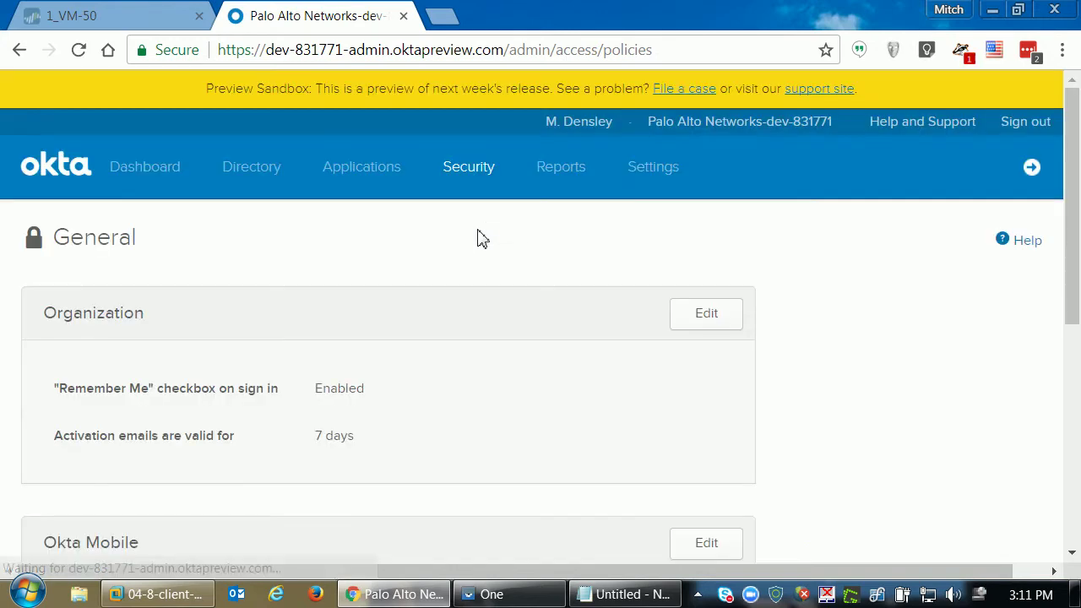
Step: Open Security Policies and look over the existing authentication policies
{"action": "scroll", "coordinate": [521, 251], "scroll_direction": "down", "scroll_amount": 3}
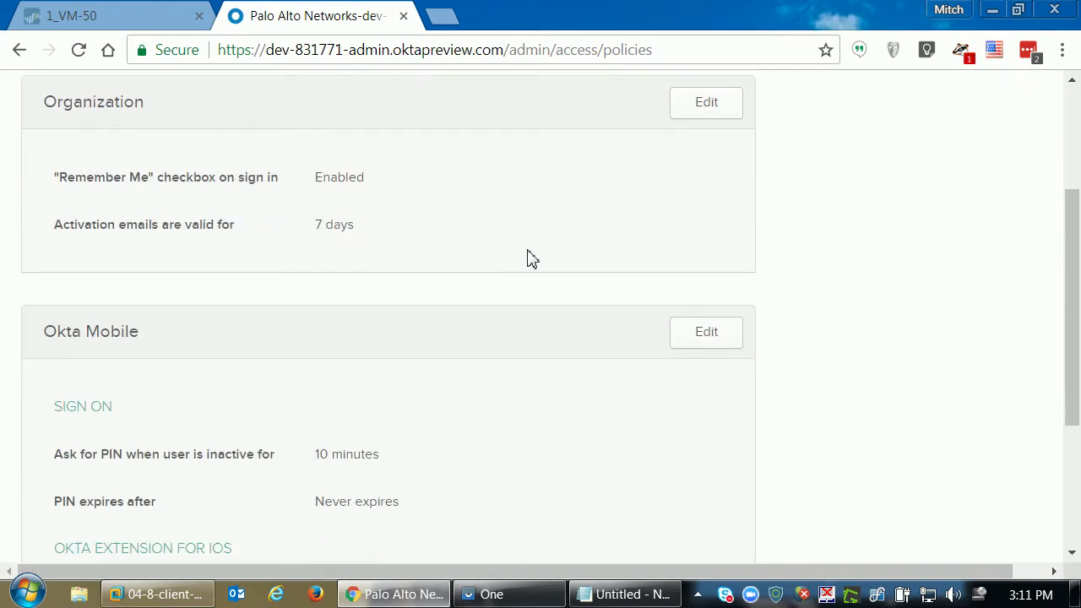
{"action": "scroll", "coordinate": [531, 258], "scroll_direction": "down", "scroll_amount": 1}
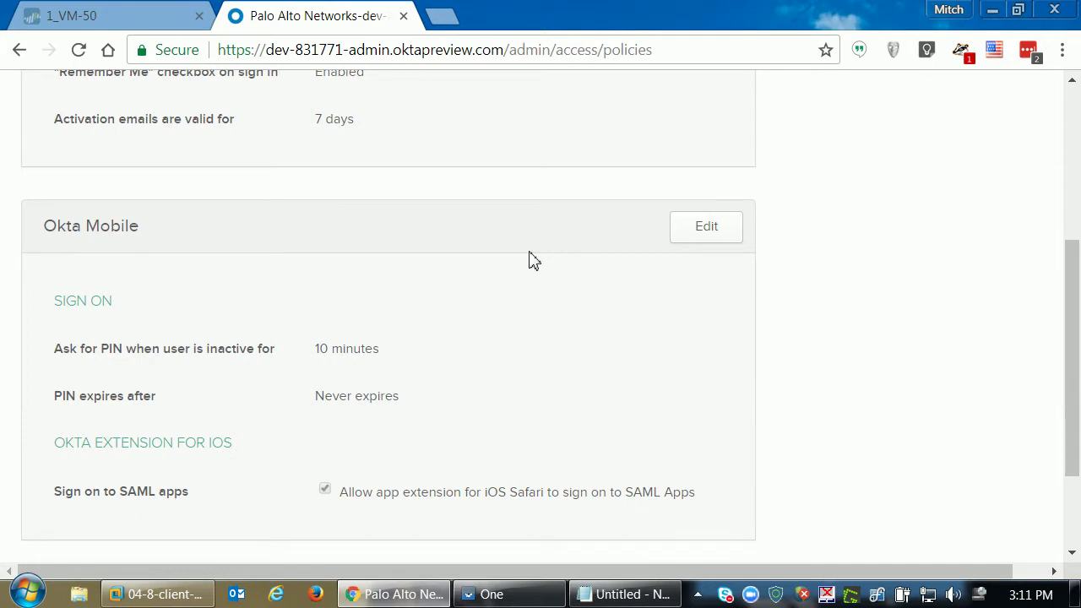
{"action": "scroll", "coordinate": [531, 259], "scroll_direction": "down", "scroll_amount": 2}
{"action": "scroll", "coordinate": [531, 260], "scroll_direction": "up", "scroll_amount": 3}
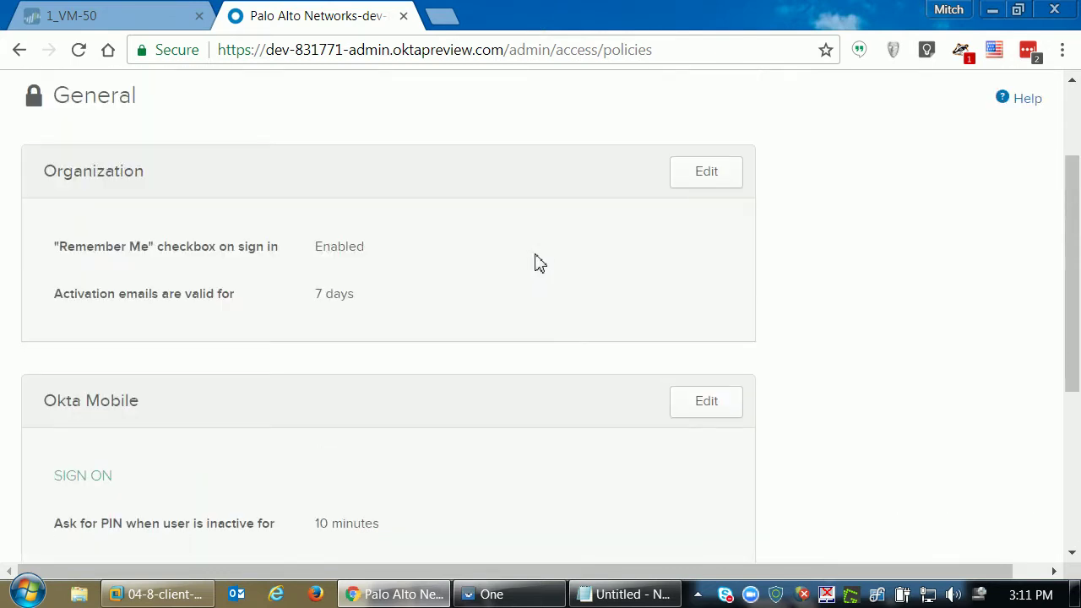
{"action": "scroll", "coordinate": [540, 264], "scroll_direction": "up", "scroll_amount": 2}
{"action": "mouse_move", "coordinate": [458, 181]}
{"action": "left_click", "coordinate": [473, 267]}
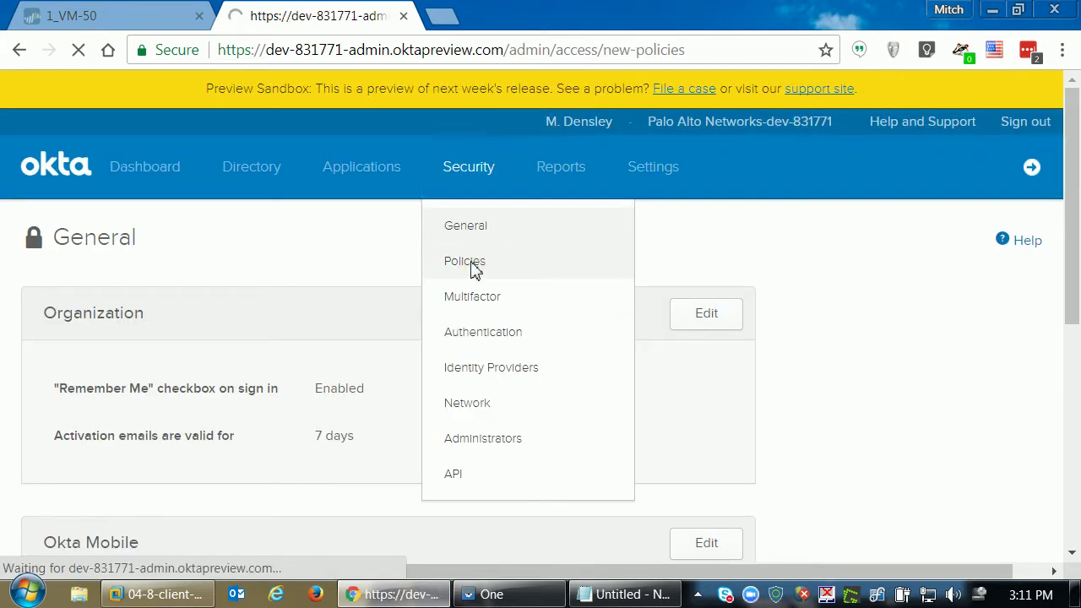
{"action": "scroll", "coordinate": [470, 271], "scroll_direction": "down", "scroll_amount": 1}
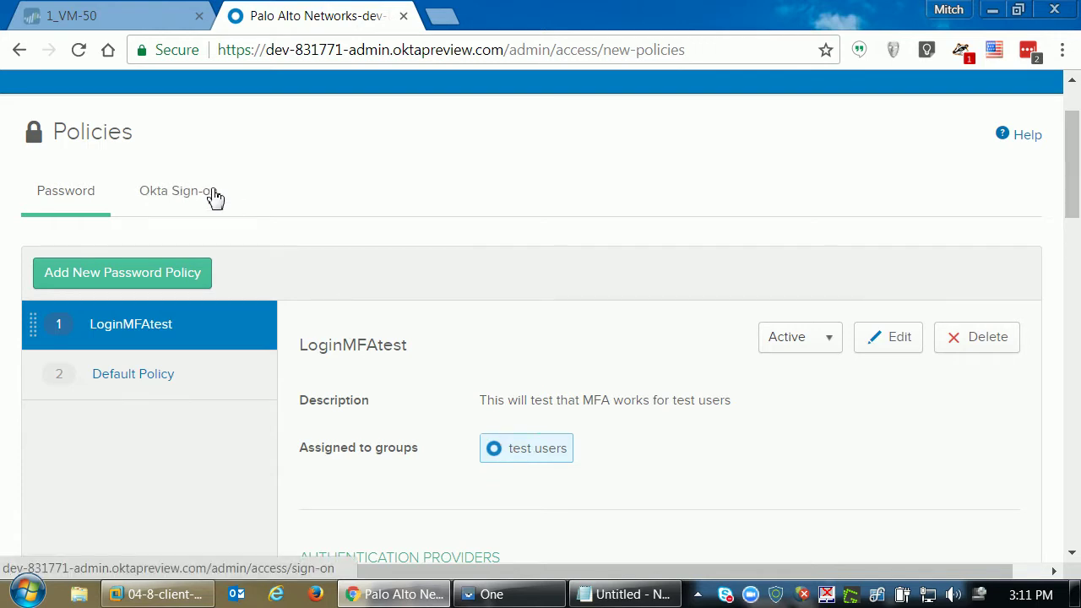
{"action": "scroll", "coordinate": [437, 278], "scroll_direction": "down", "scroll_amount": 2}
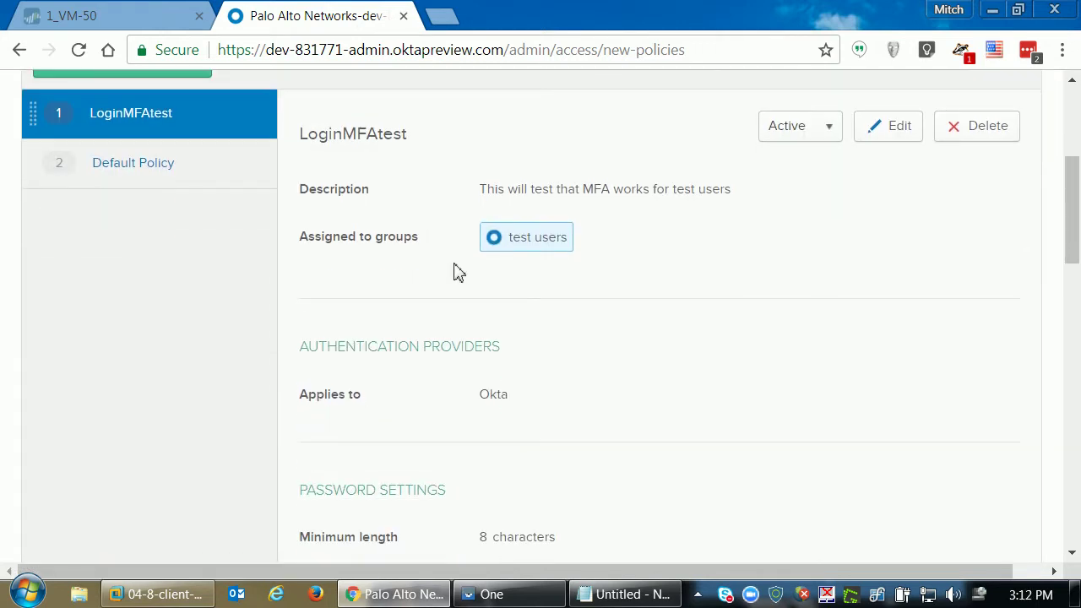
{"action": "scroll", "coordinate": [469, 287], "scroll_direction": "down", "scroll_amount": 2}
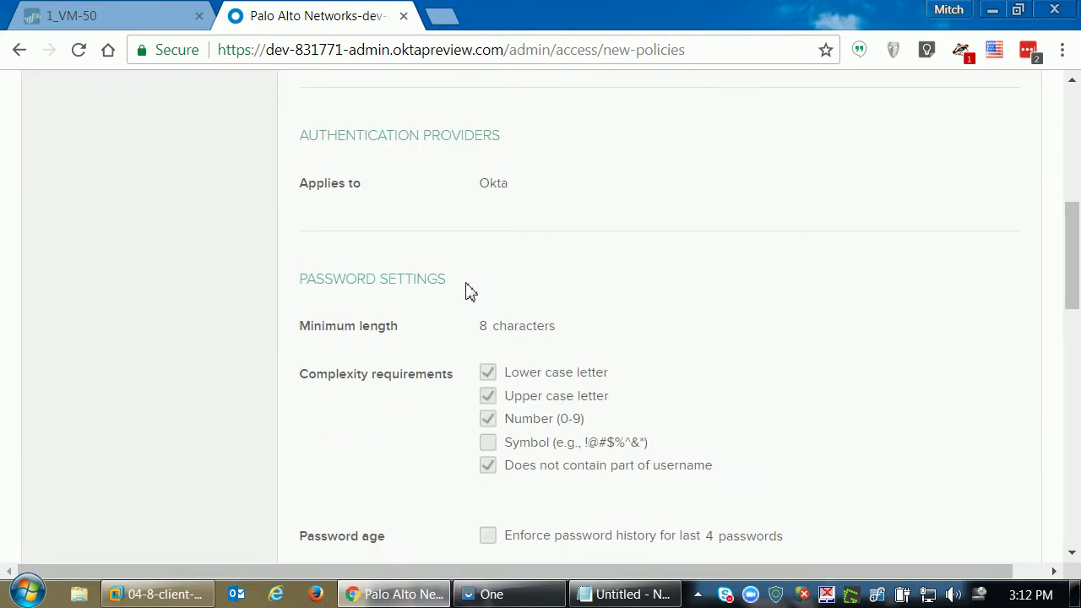
{"action": "scroll", "coordinate": [468, 291], "scroll_direction": "up", "scroll_amount": 5}
Step: Confirm the Okta Sign-on MFA Test policy has an active TestMFA@login rule allowing access
{"action": "left_click", "coordinate": [204, 296]}
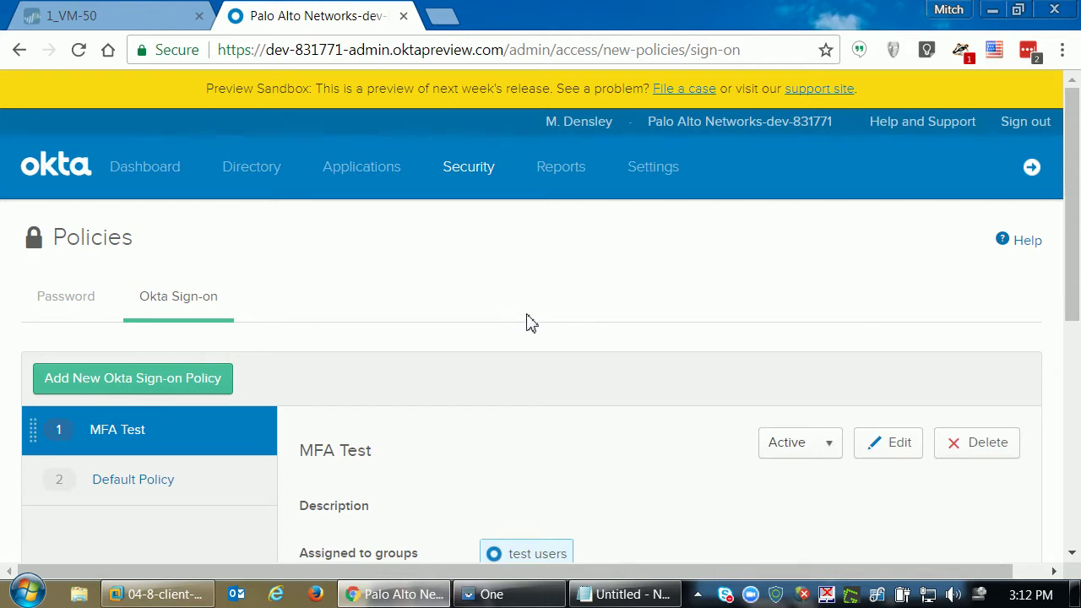
{"action": "scroll", "coordinate": [526, 322], "scroll_direction": "down", "scroll_amount": 3}
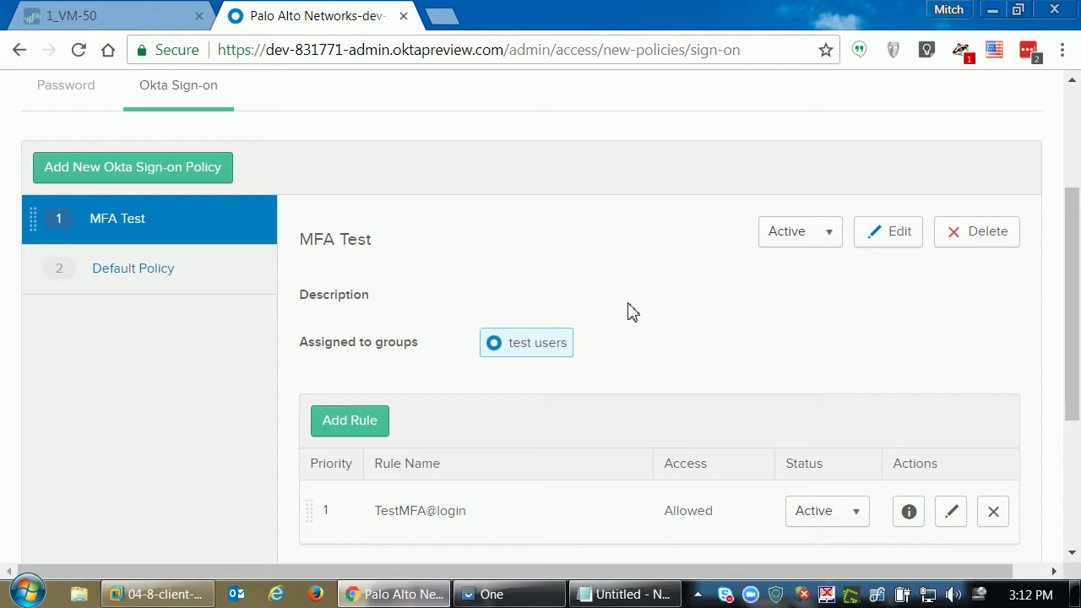
{"action": "scroll", "coordinate": [628, 313], "scroll_direction": "up", "scroll_amount": 3}
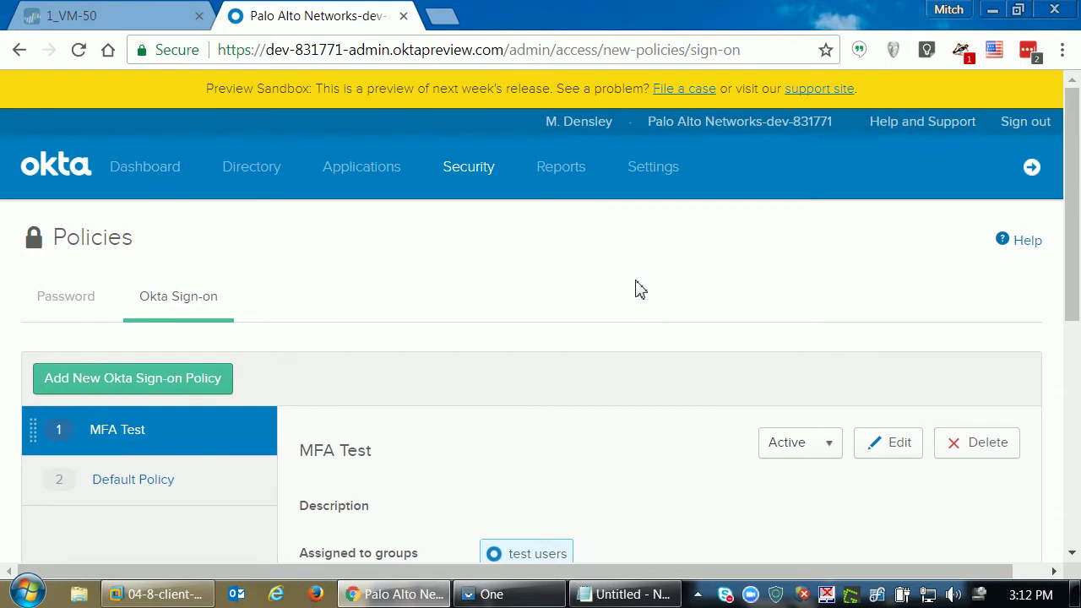
{"action": "mouse_move", "coordinate": [470, 181]}
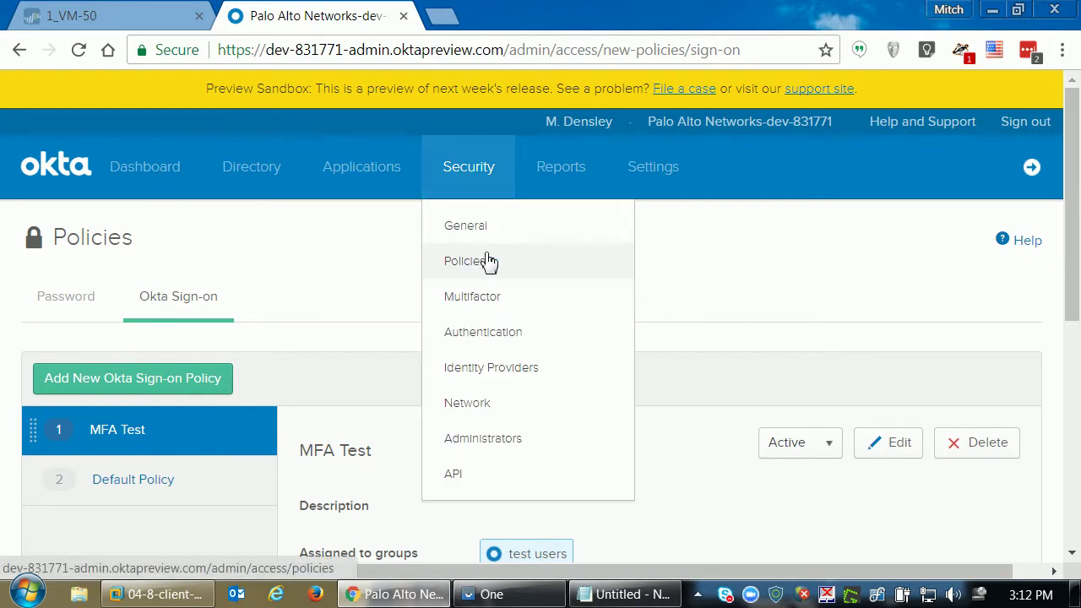
Step: Set the MFA auth multifactor rule to enroll users the first time they sign into Okta
{"action": "left_click", "coordinate": [486, 301]}
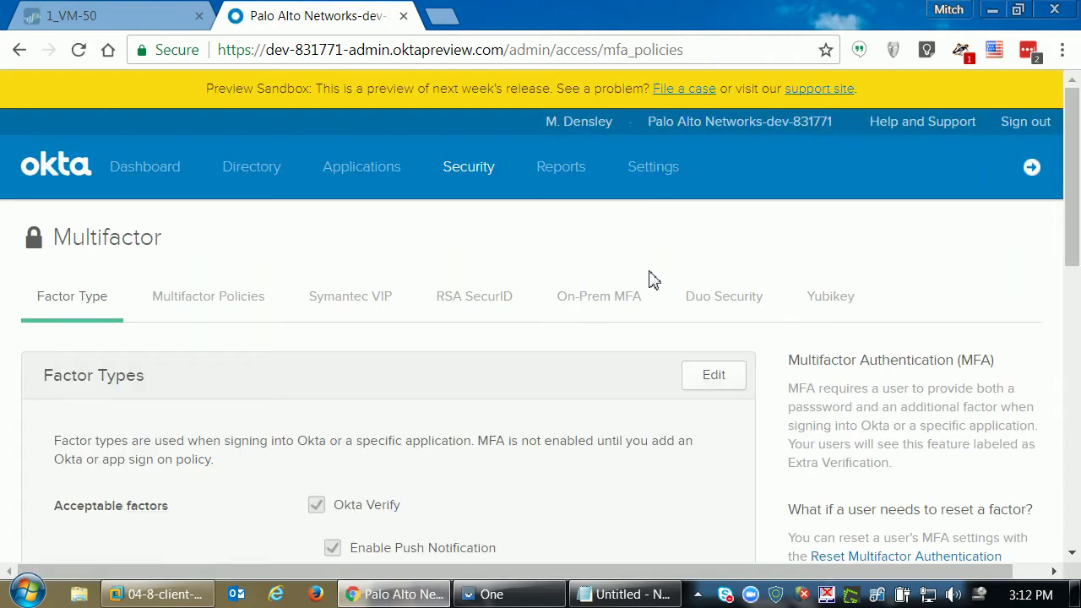
{"action": "scroll", "coordinate": [649, 279], "scroll_direction": "down", "scroll_amount": 2}
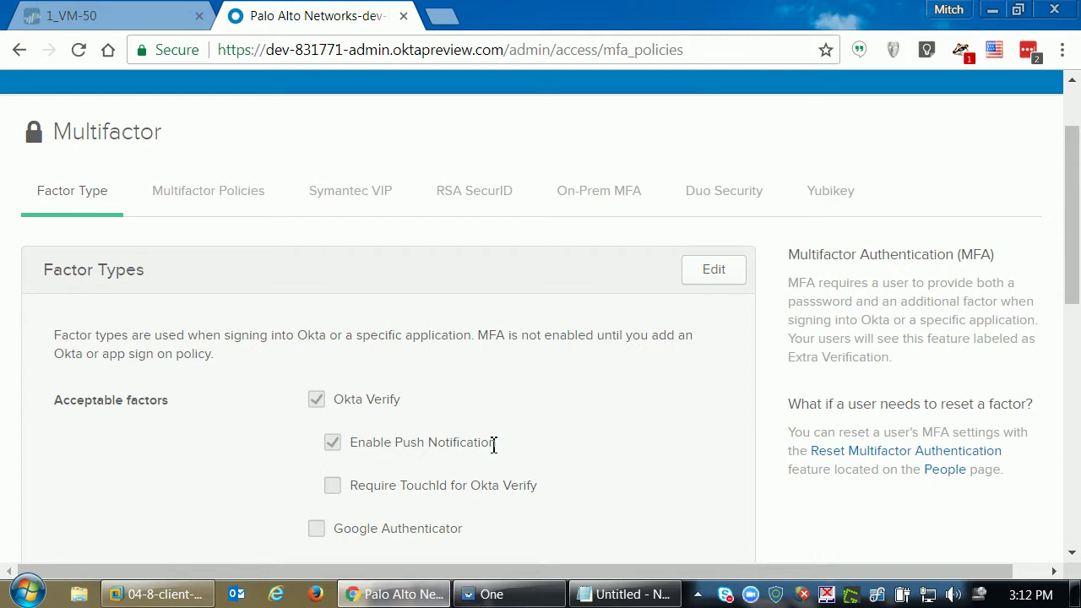
{"action": "left_click", "coordinate": [183, 191]}
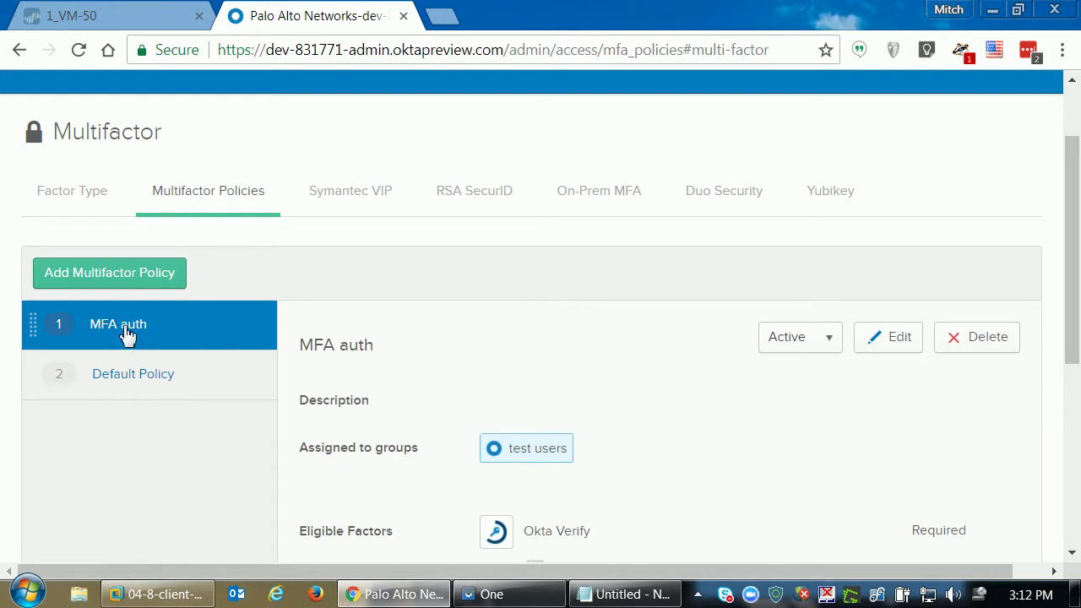
{"action": "scroll", "coordinate": [667, 389], "scroll_direction": "down", "scroll_amount": 3}
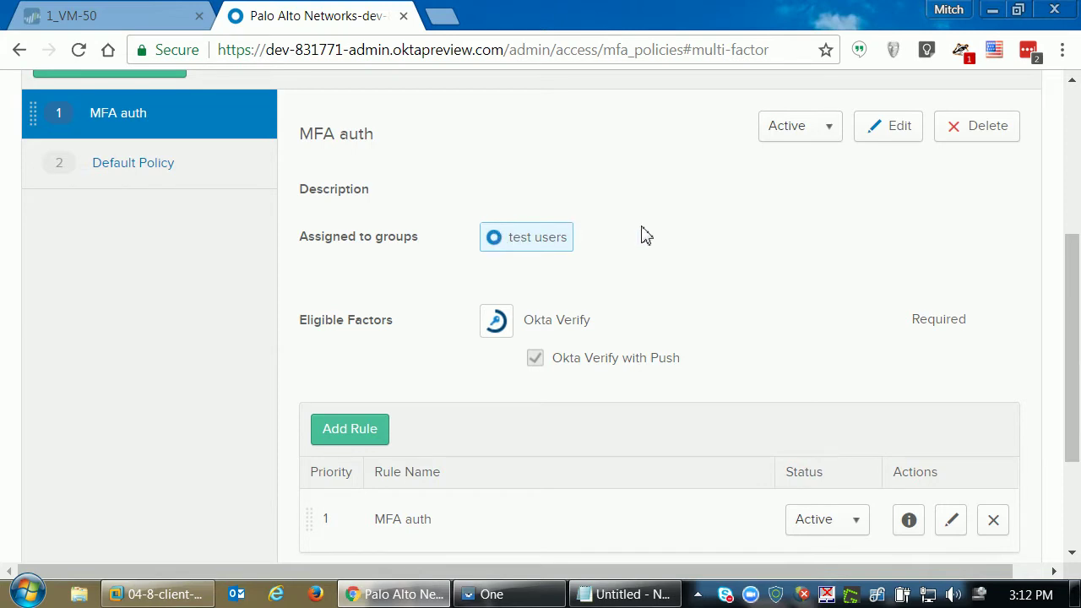
{"action": "scroll", "coordinate": [728, 442], "scroll_direction": "up", "scroll_amount": 3}
{"action": "scroll", "coordinate": [729, 441], "scroll_direction": "down", "scroll_amount": 3}
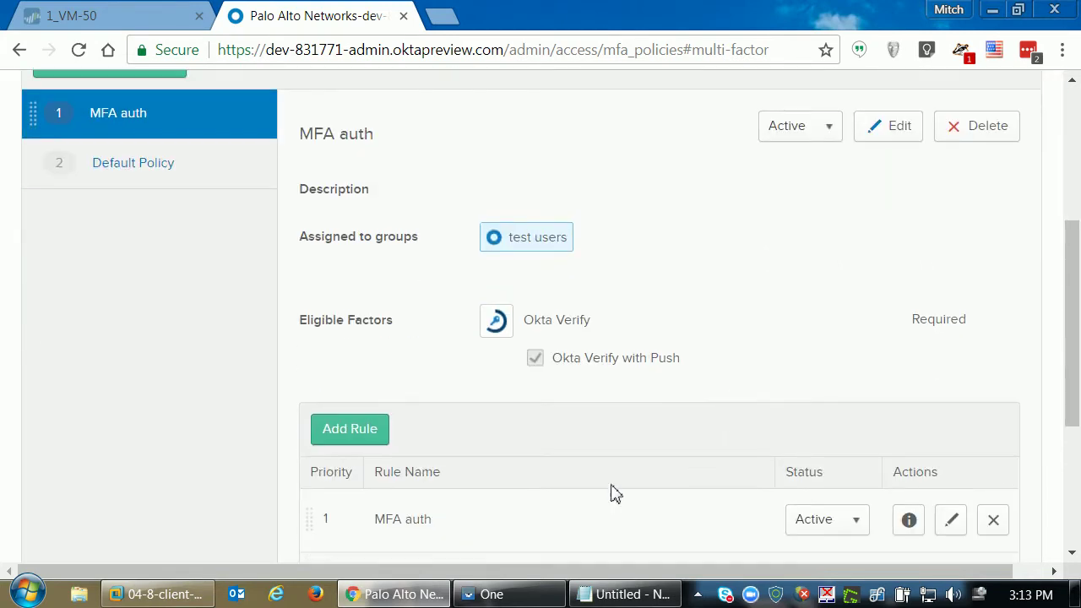
{"action": "left_click", "coordinate": [951, 520]}
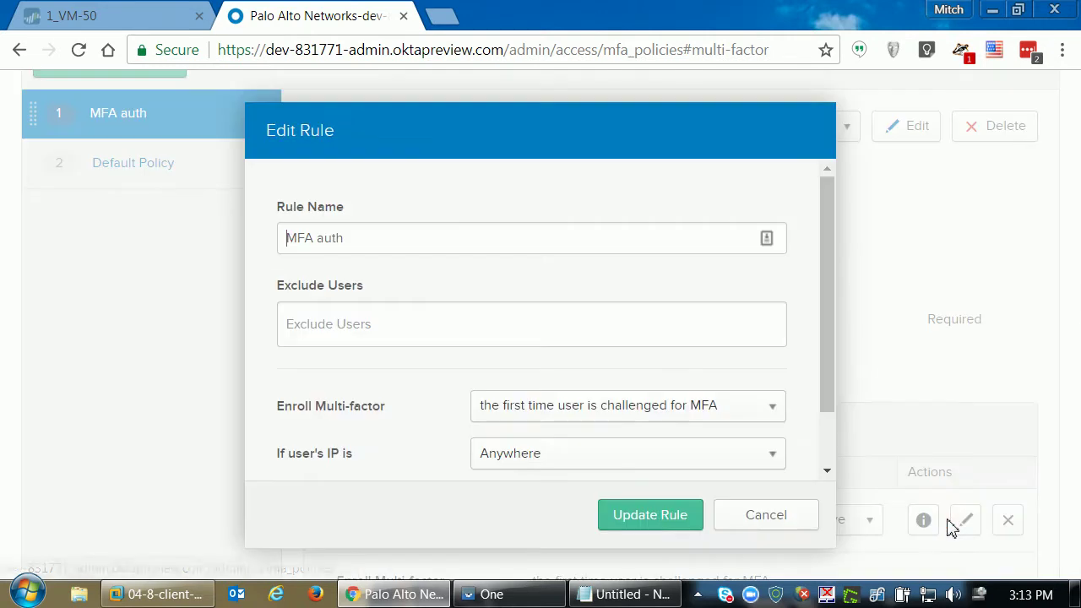
{"action": "left_click", "coordinate": [667, 405]}
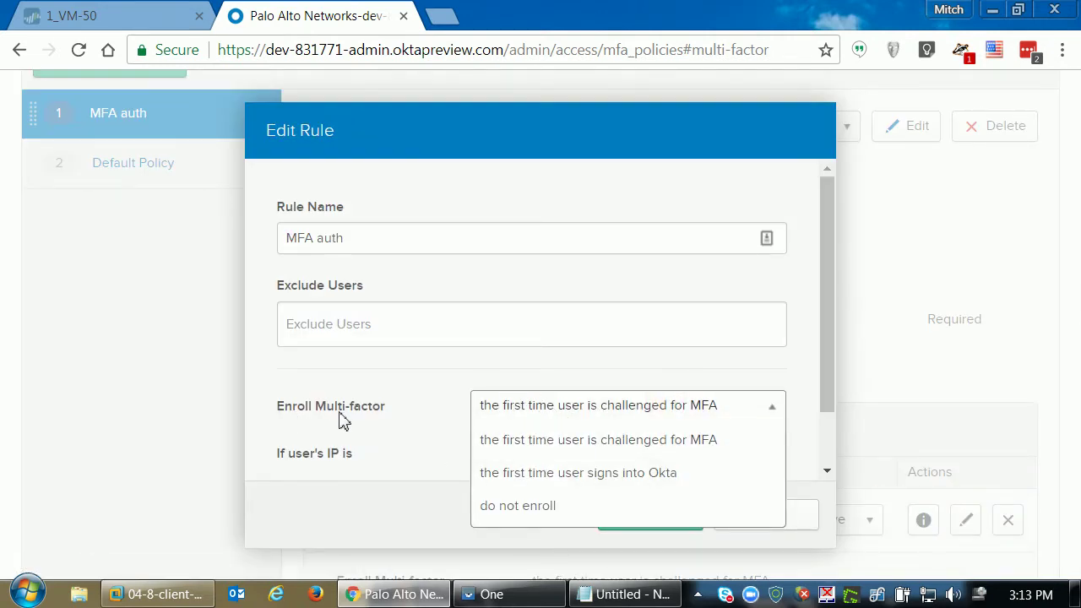
{"action": "left_click", "coordinate": [660, 474]}
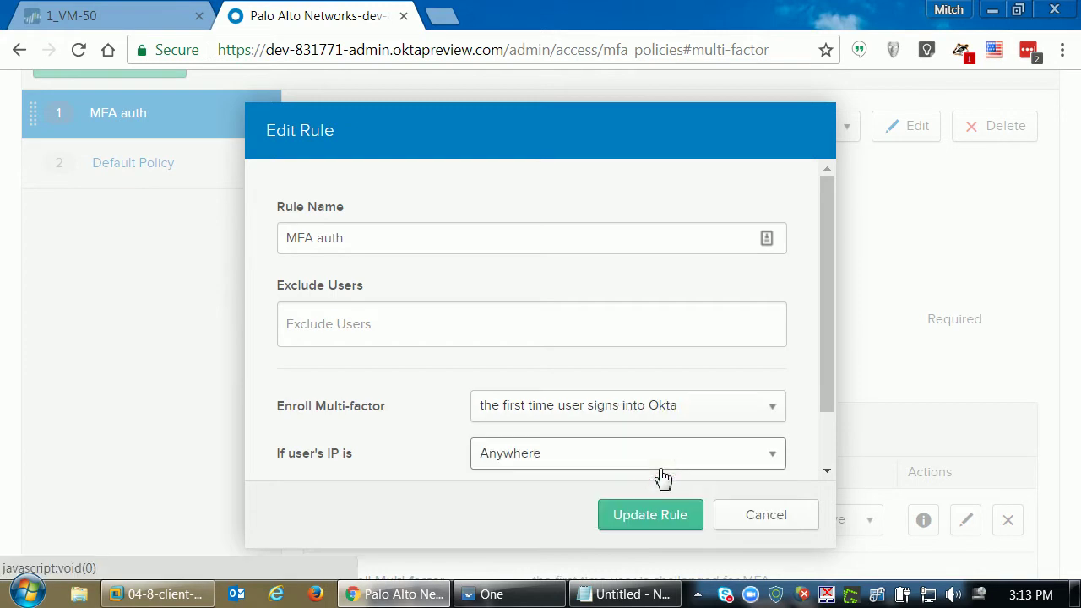
{"action": "left_click", "coordinate": [639, 525]}
{"action": "mouse_move", "coordinate": [468, 103]}
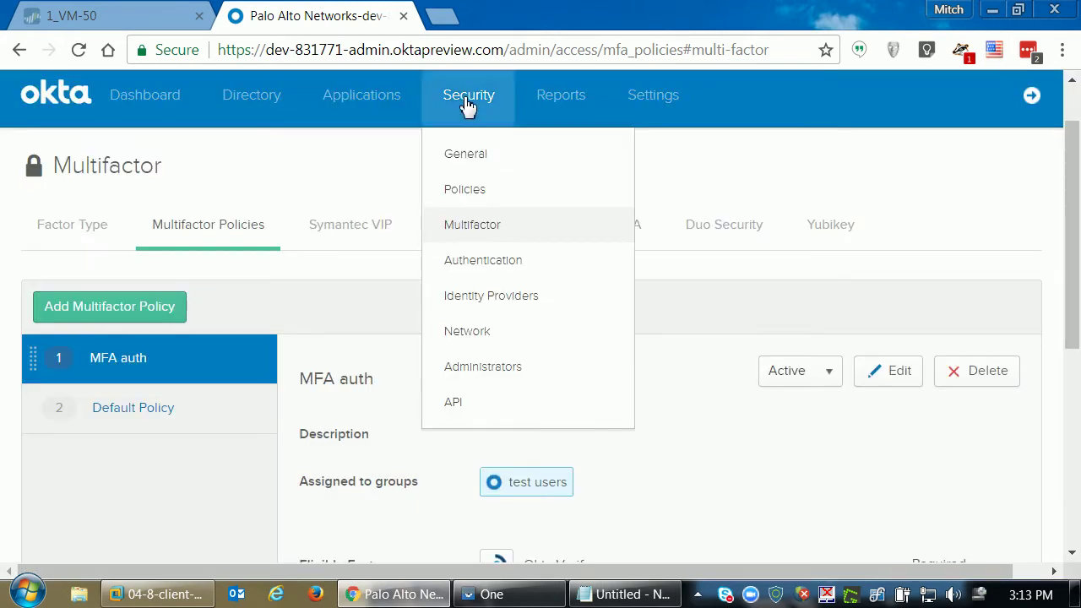
{"action": "left_click", "coordinate": [453, 403]}
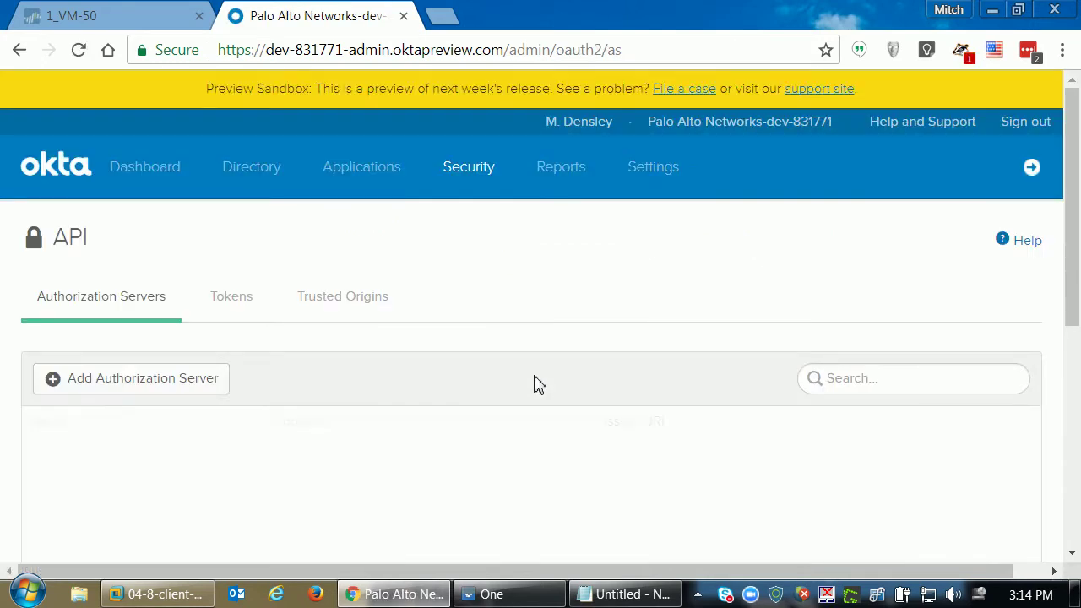
Step: Show the API Tokens list and copy the org domain from the address bar
{"action": "left_click", "coordinate": [236, 302]}
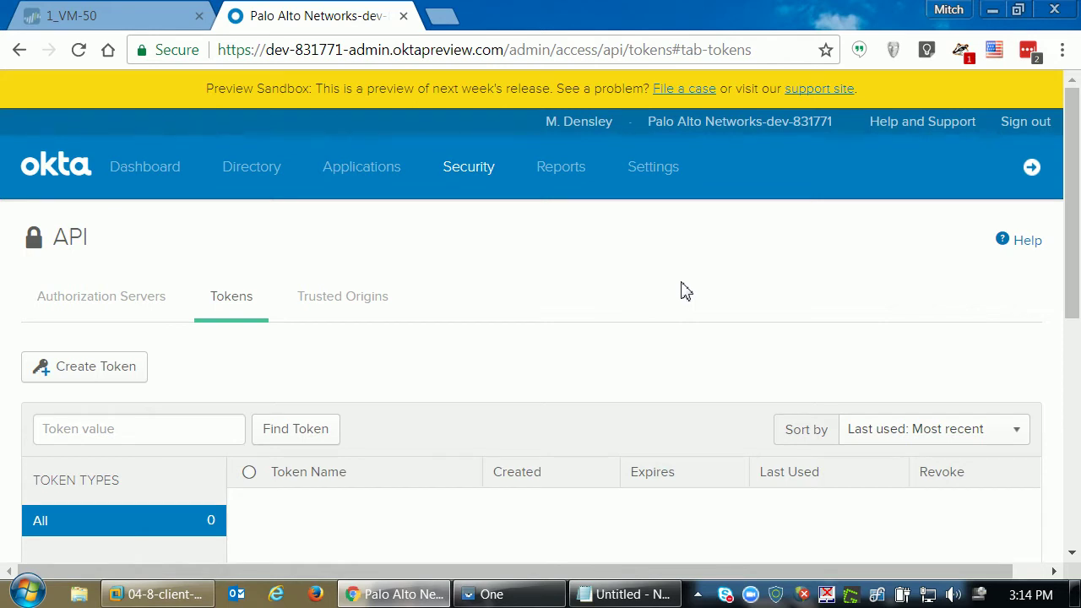
{"action": "left_click_drag", "start_coordinate": [271, 50], "coordinate": [507, 48]}
{"action": "key", "text": "ctrl+c"}
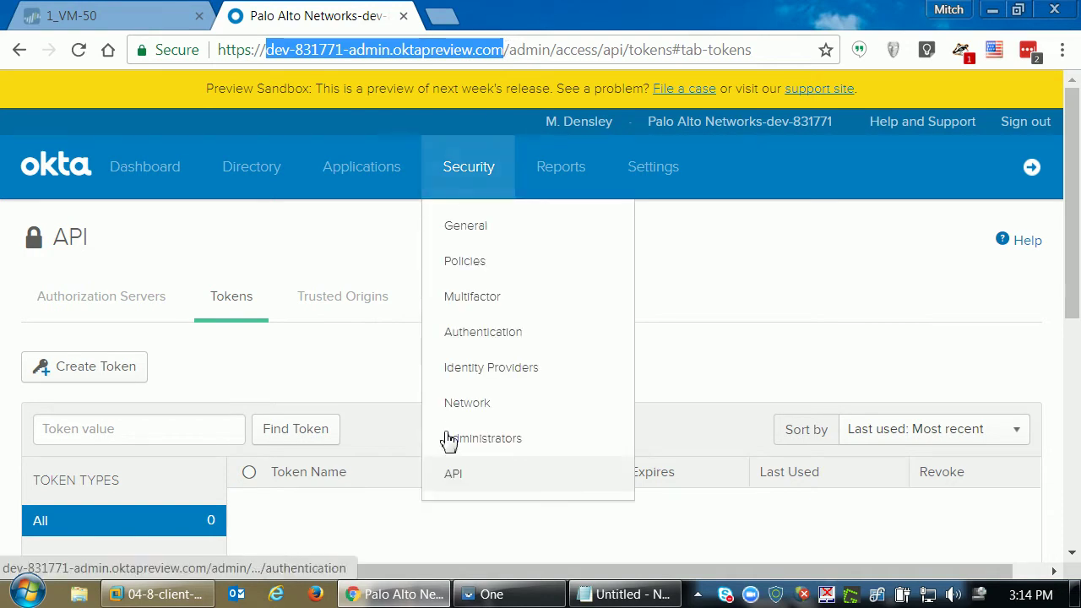
{"action": "left_click", "coordinate": [623, 594]}
Step: Paste the org domain after 'URL:' and the admin subdomain after 'Sub-Domain:' in Notepad
{"action": "left_click", "coordinate": [162, 118]}
{"action": "key", "text": "ctrl+v"}
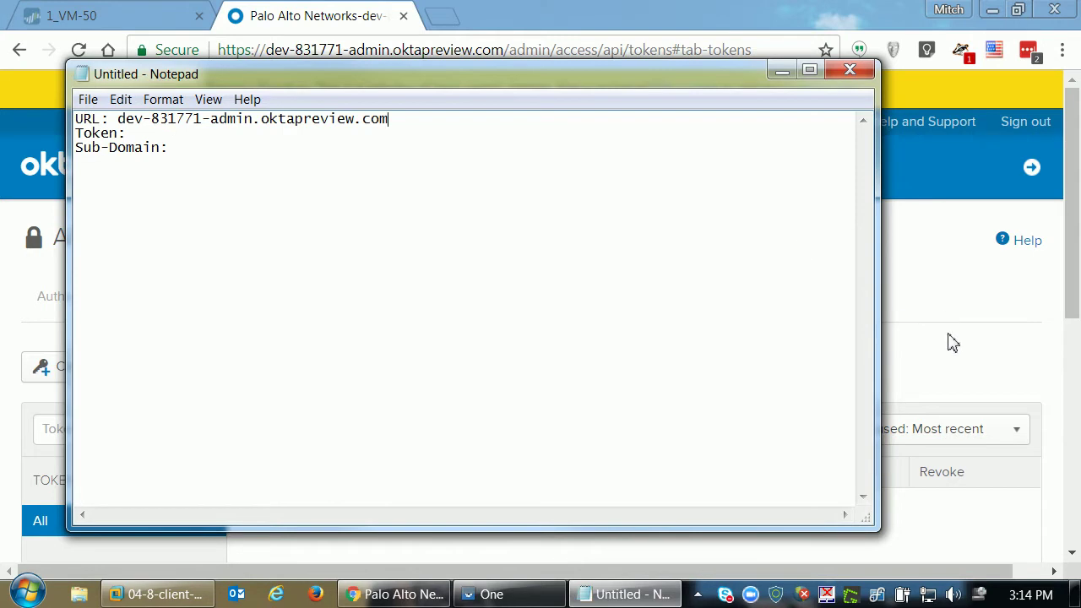
{"action": "left_click", "coordinate": [948, 335]}
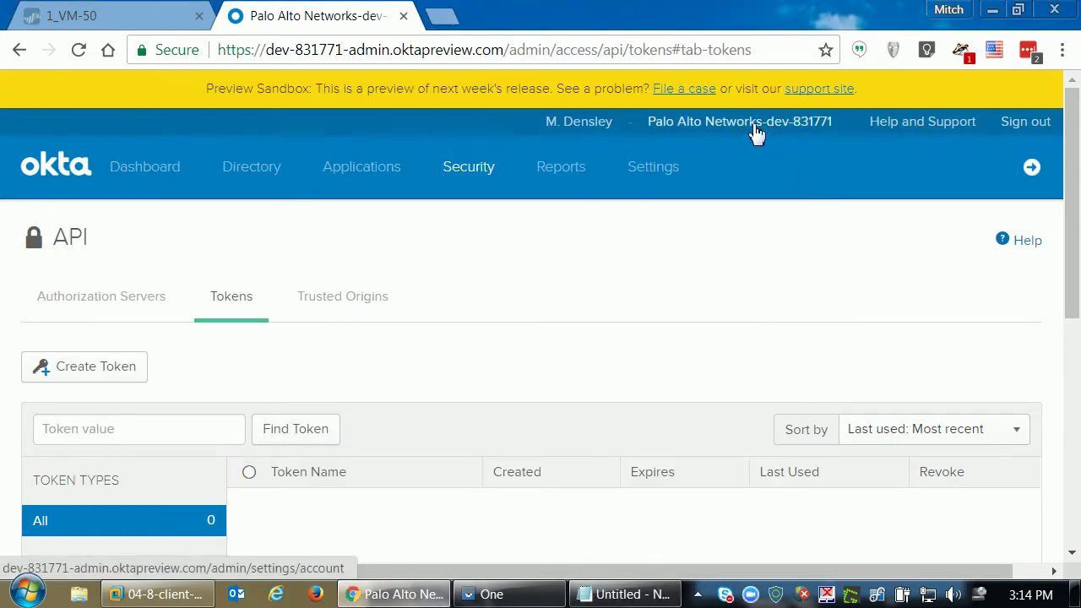
{"action": "left_click_drag", "start_coordinate": [267, 50], "coordinate": [390, 52]}
{"action": "key", "text": "ctrl+c"}
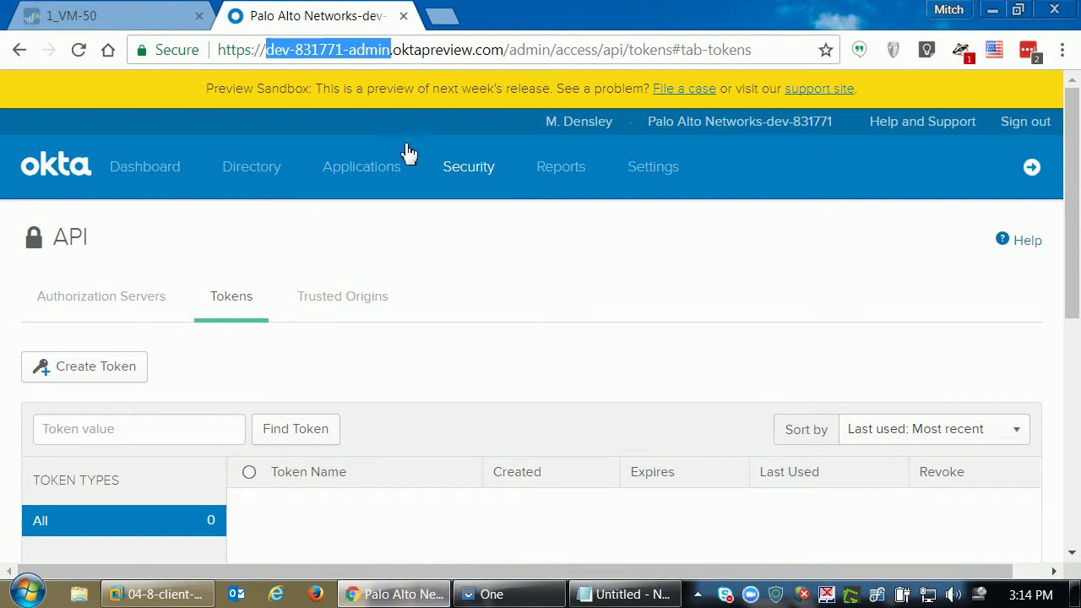
{"action": "left_click", "coordinate": [587, 593]}
{"action": "left_click", "coordinate": [186, 150]}
{"action": "key", "text": "ctrl+v"}
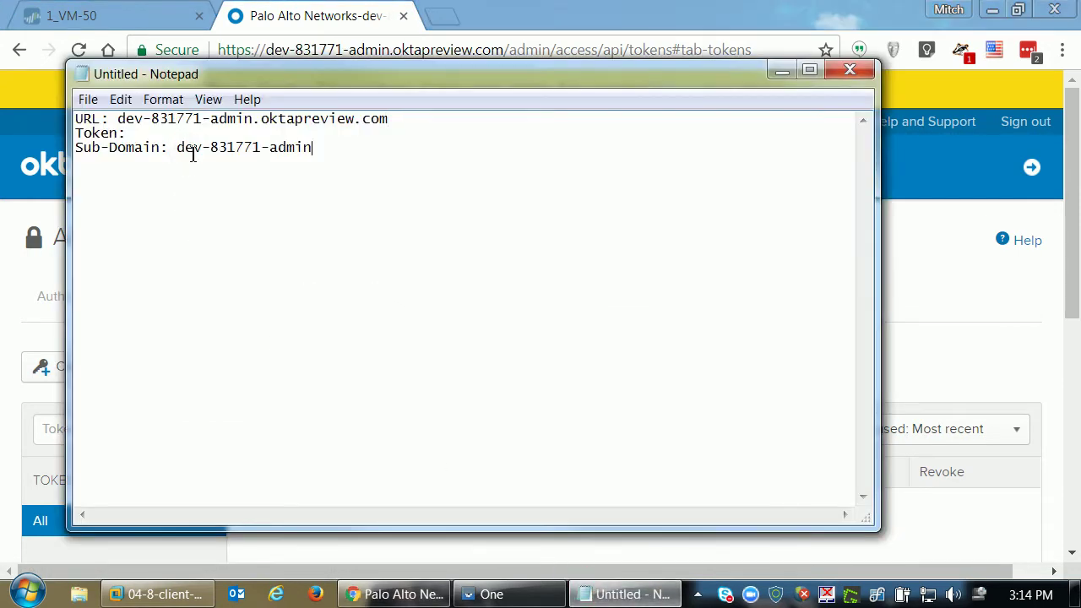
{"action": "left_click", "coordinate": [183, 131]}
{"action": "left_click", "coordinate": [1004, 336]}
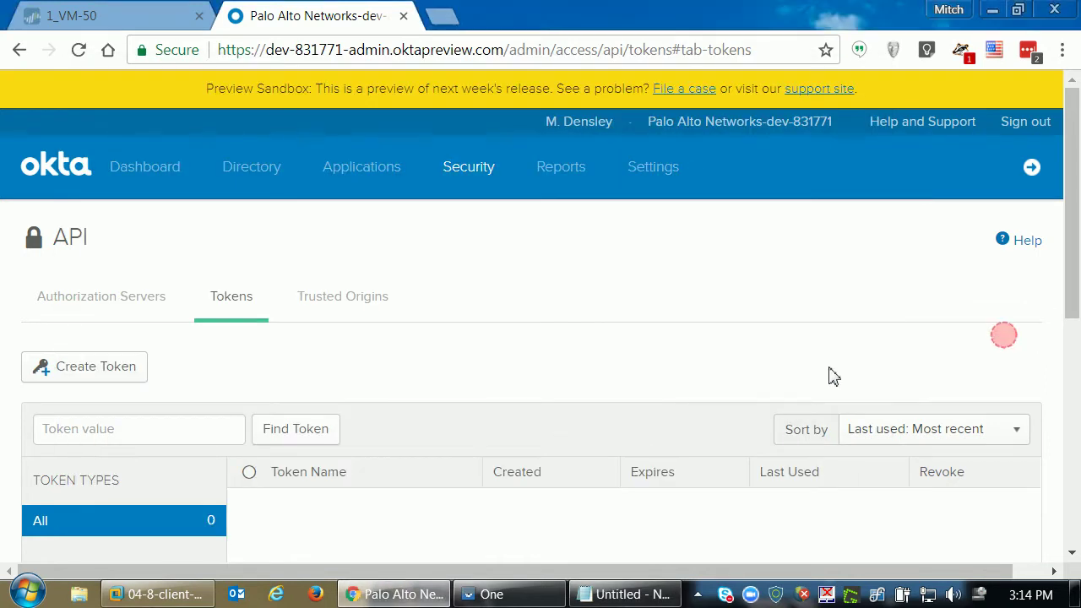
{"action": "left_click", "coordinate": [114, 374]}
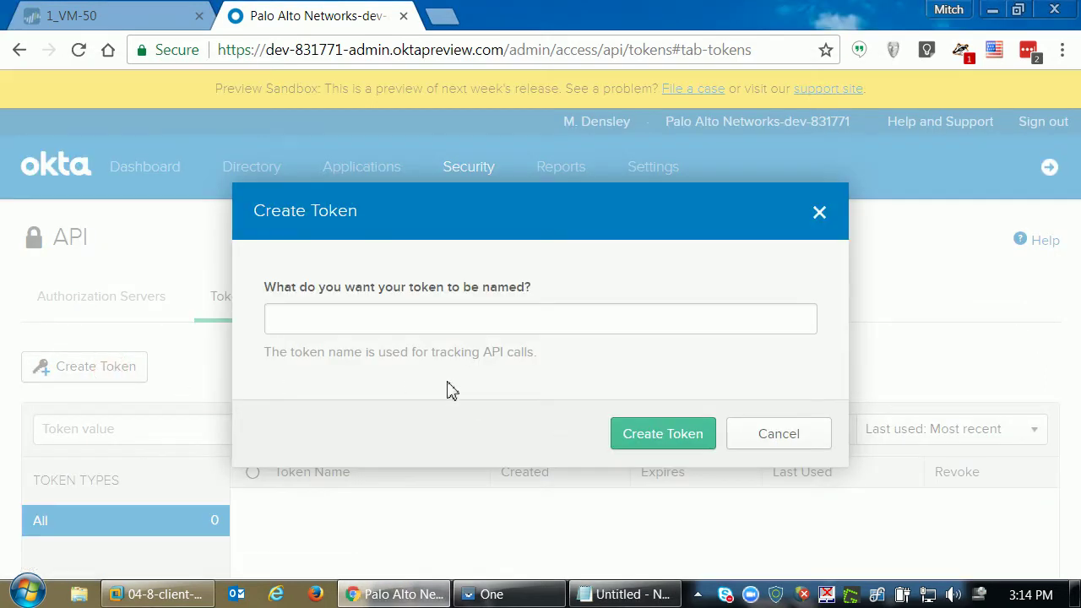
Step: Create the PANW-FW API token and paste its value on the Notepad Token line
{"action": "left_click", "coordinate": [652, 435]}
{"action": "left_click_drag", "start_coordinate": [733, 377], "coordinate": [382, 385]}
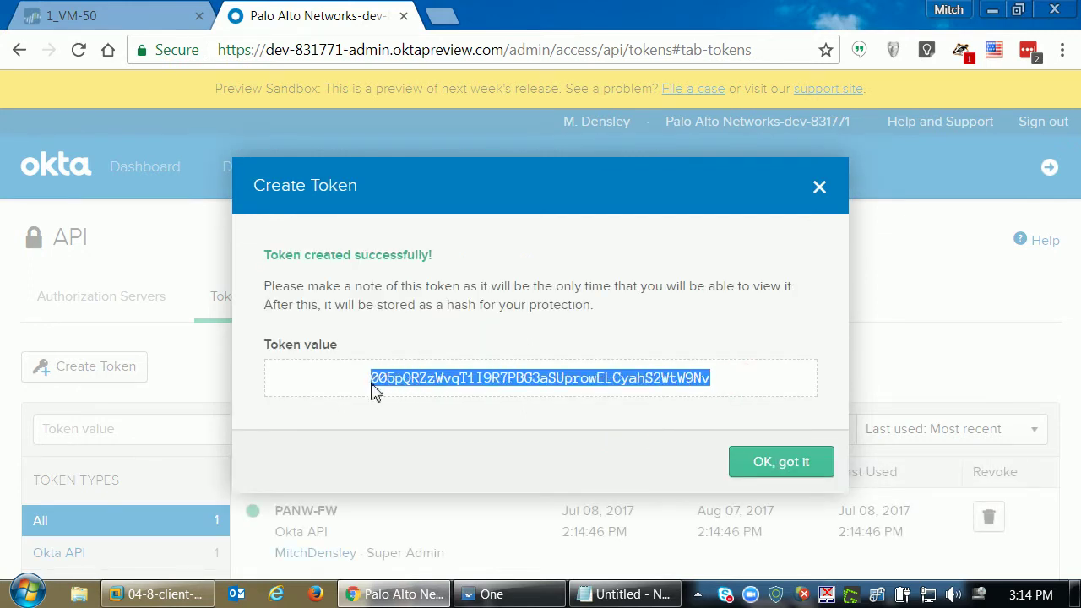
{"action": "left_click", "coordinate": [625, 593]}
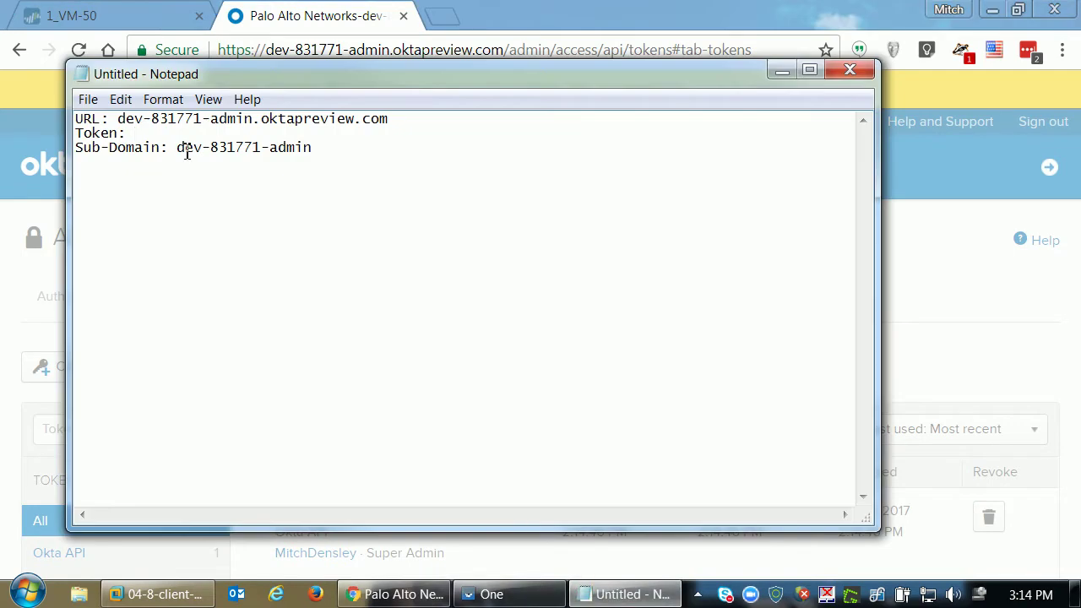
{"action": "key", "text": "ctrl+v"}
{"action": "left_click", "coordinate": [937, 318]}
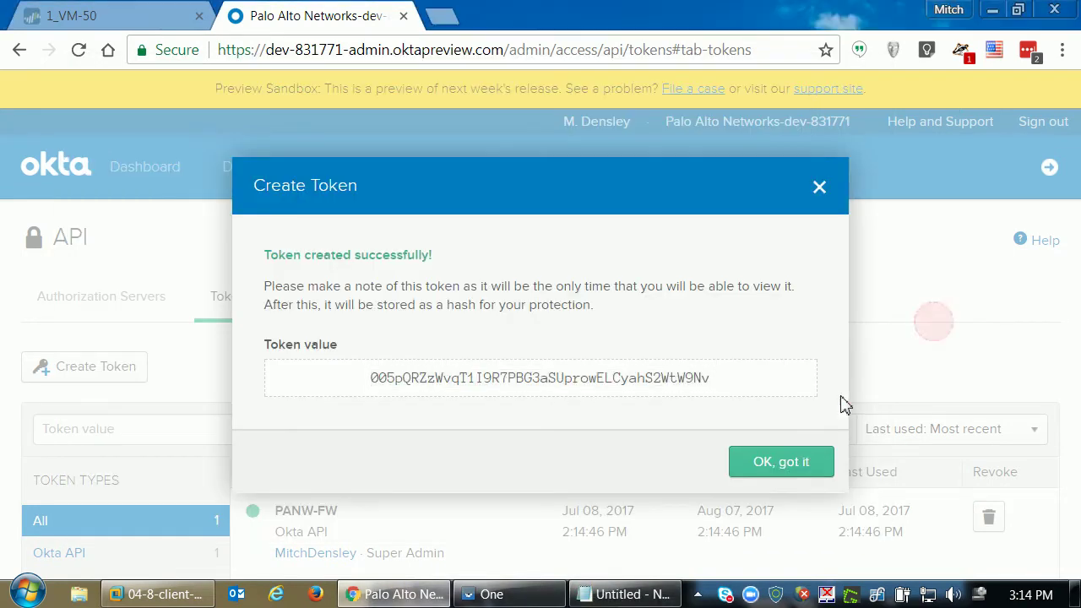
{"action": "left_click", "coordinate": [796, 473]}
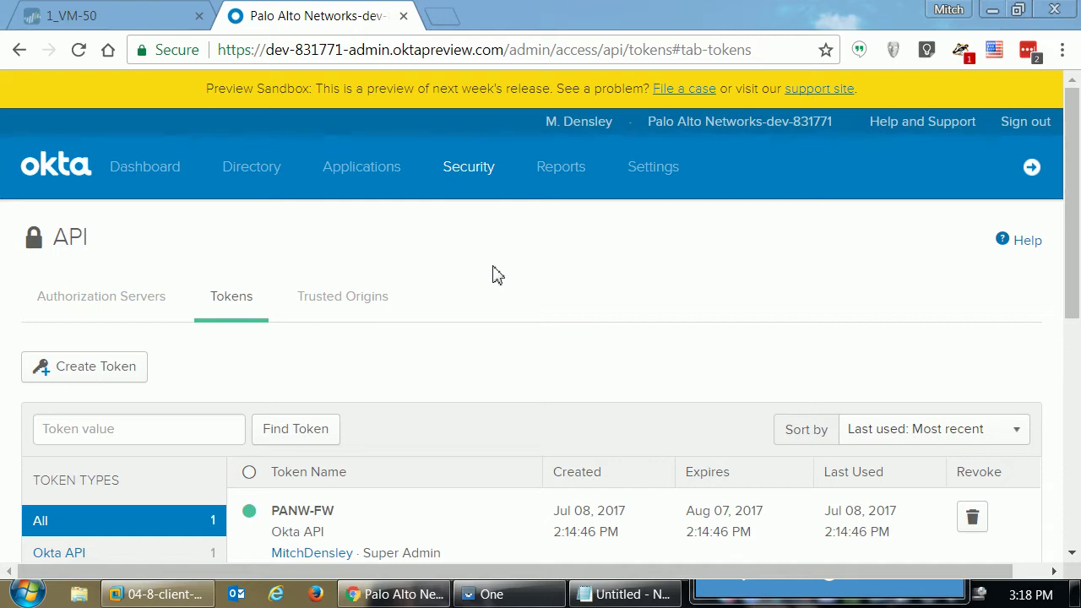
Step: Open the Okta site's security certificate and show its Details fields
{"action": "left_click", "coordinate": [572, 15]}
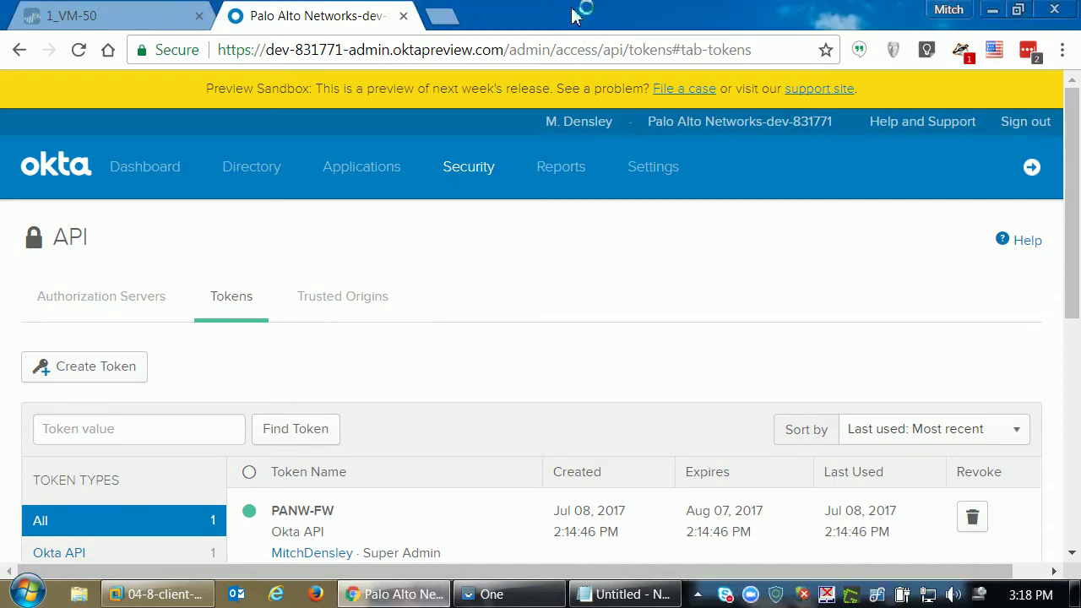
{"action": "key", "text": "F12"}
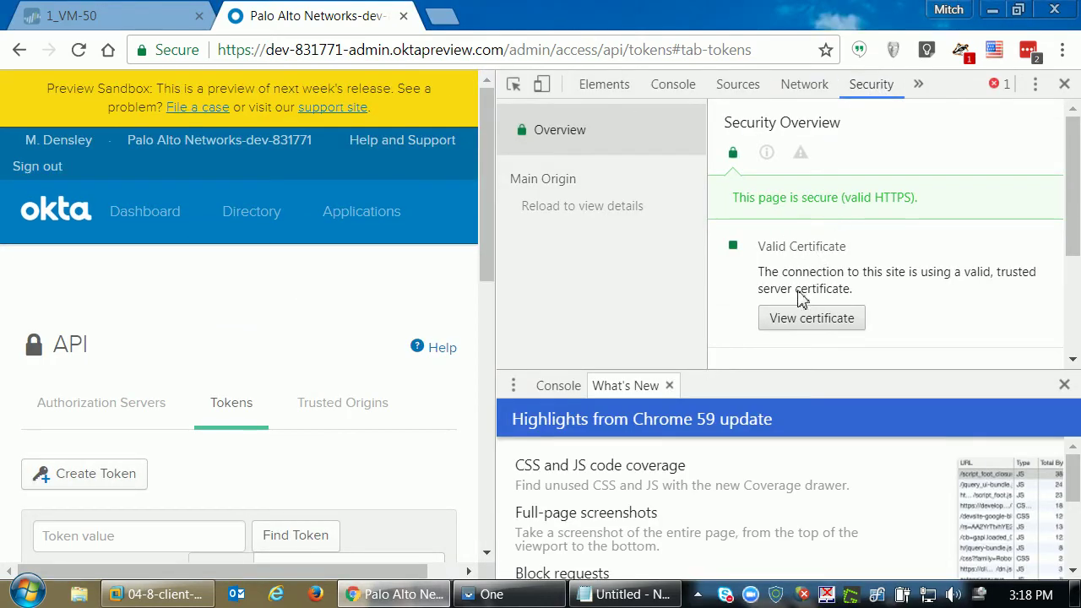
{"action": "left_click", "coordinate": [798, 323]}
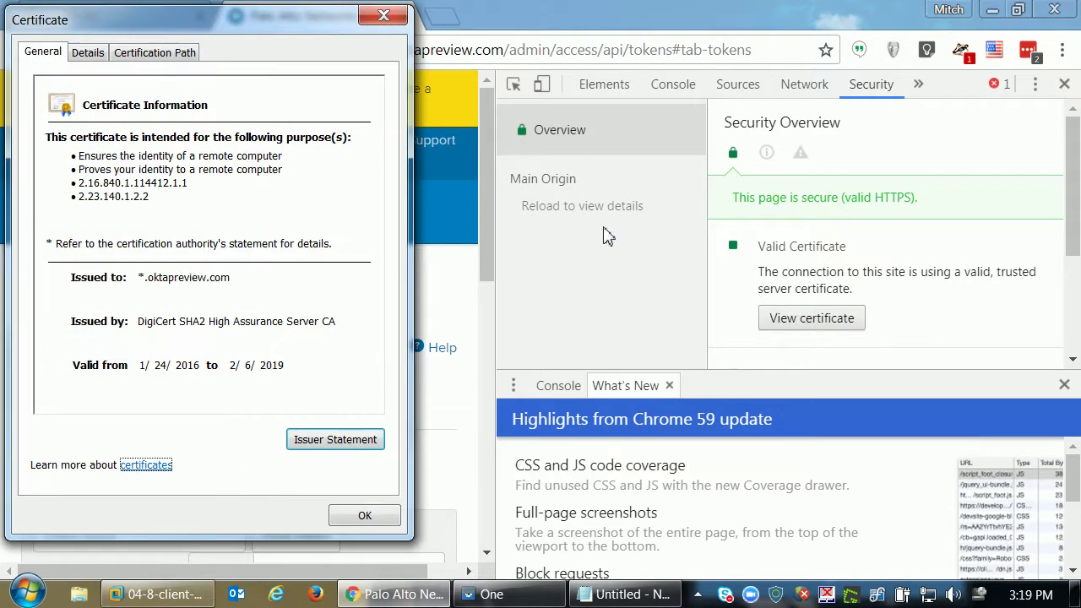
{"action": "left_click_drag", "start_coordinate": [201, 24], "coordinate": [301, 37]}
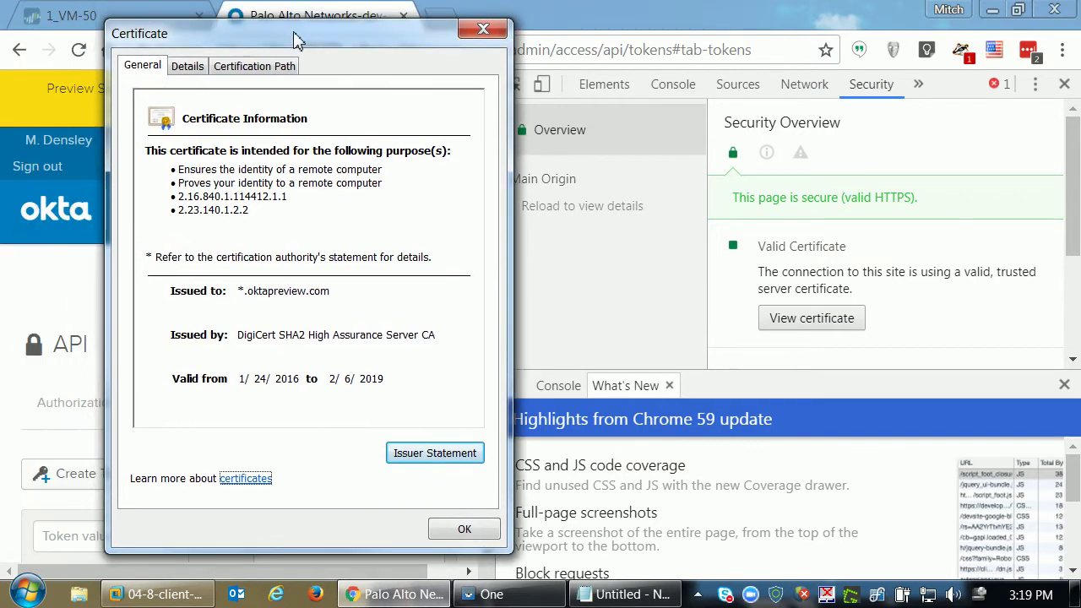
{"action": "left_click", "coordinate": [191, 66]}
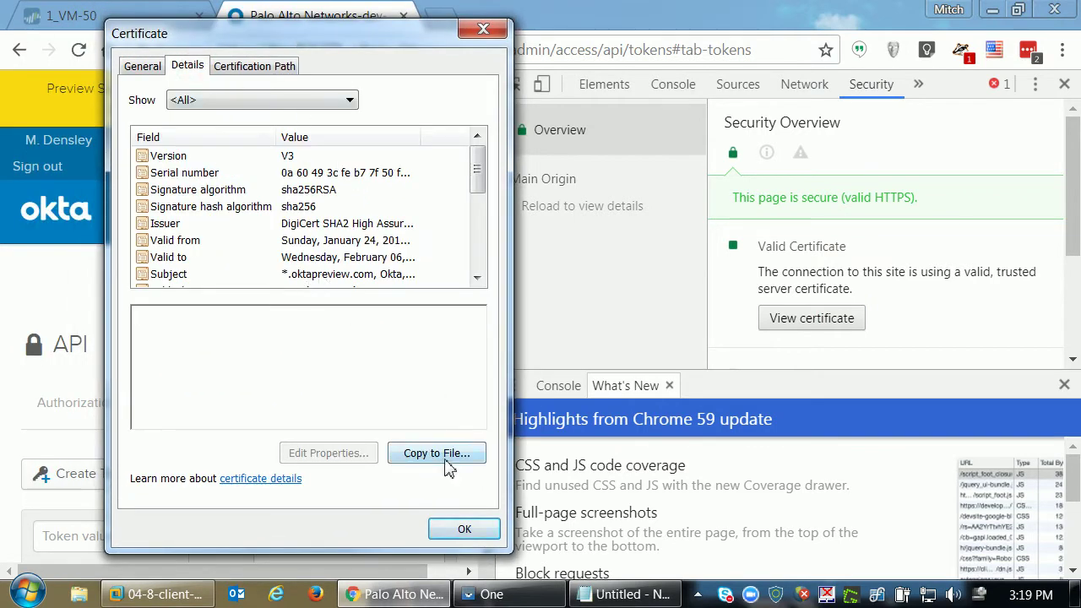
Step: Export the certificate as Base-64 X.509 file okta.com into Downloads\oktacerts
{"action": "left_click", "coordinate": [435, 453]}
{"action": "left_click", "coordinate": [498, 537]}
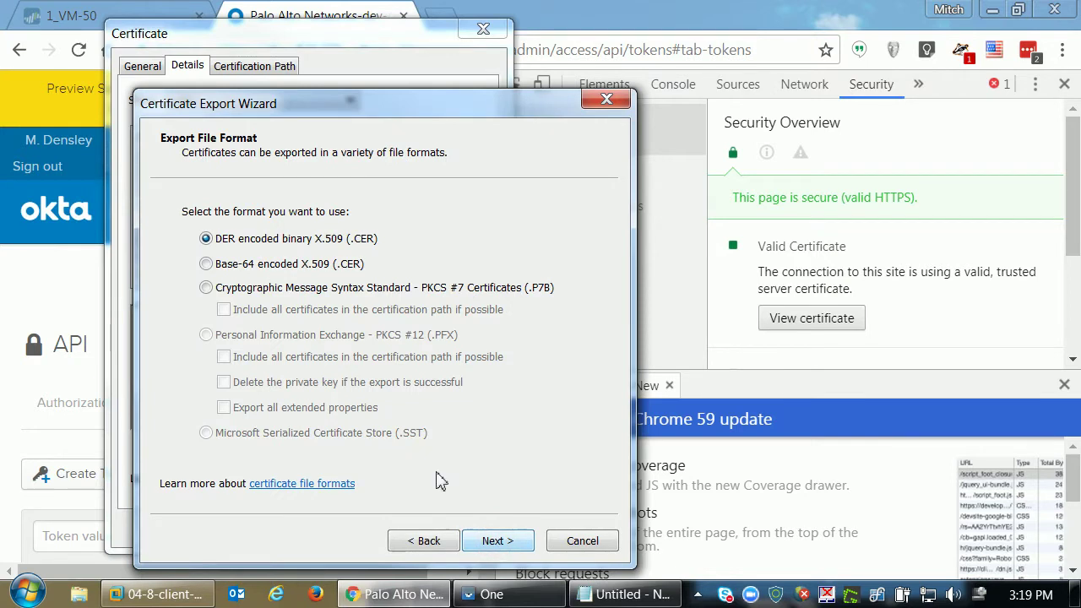
{"action": "left_click", "coordinate": [207, 264]}
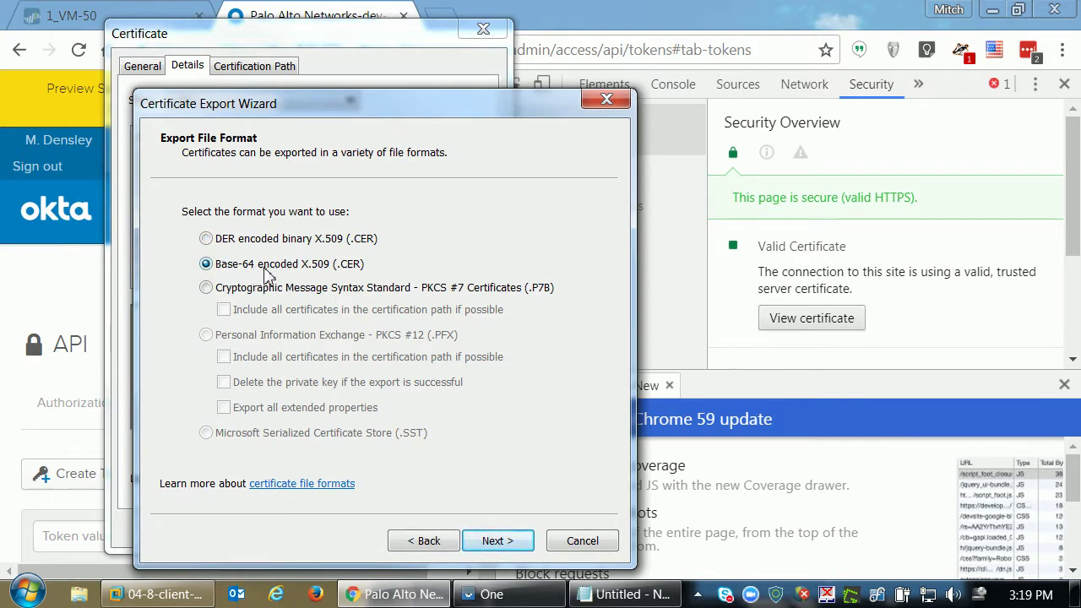
{"action": "left_click", "coordinate": [517, 544]}
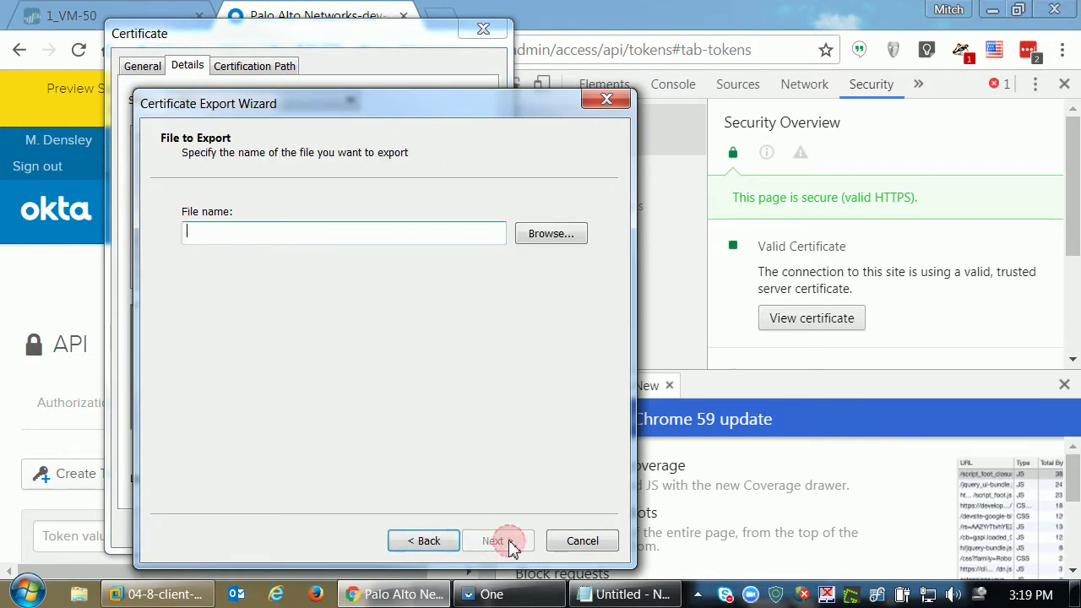
{"action": "left_click", "coordinate": [552, 234]}
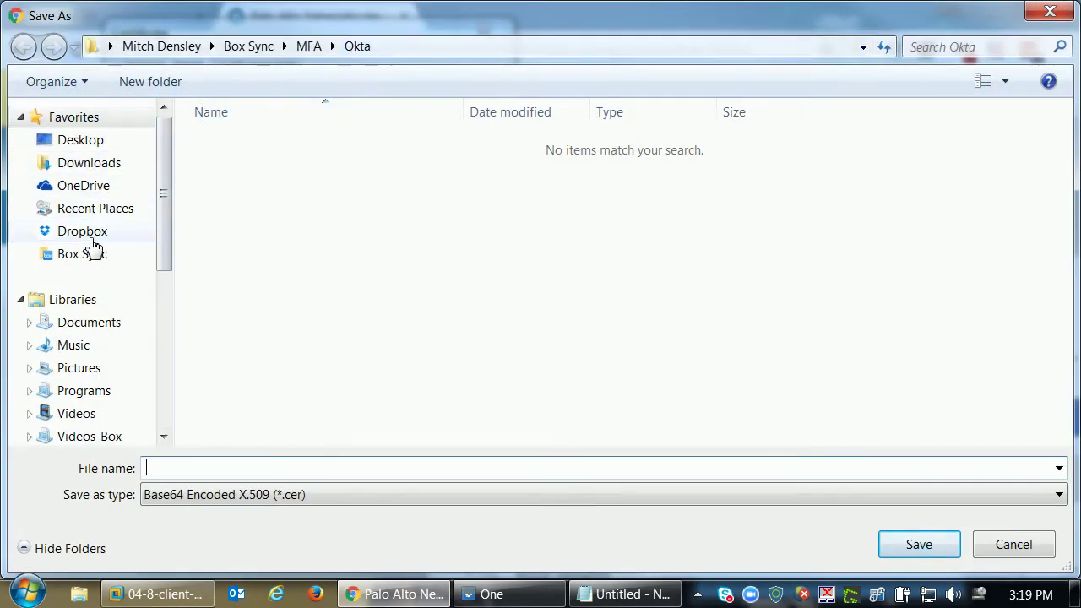
{"action": "left_click", "coordinate": [93, 162]}
{"action": "double_click", "coordinate": [237, 145]}
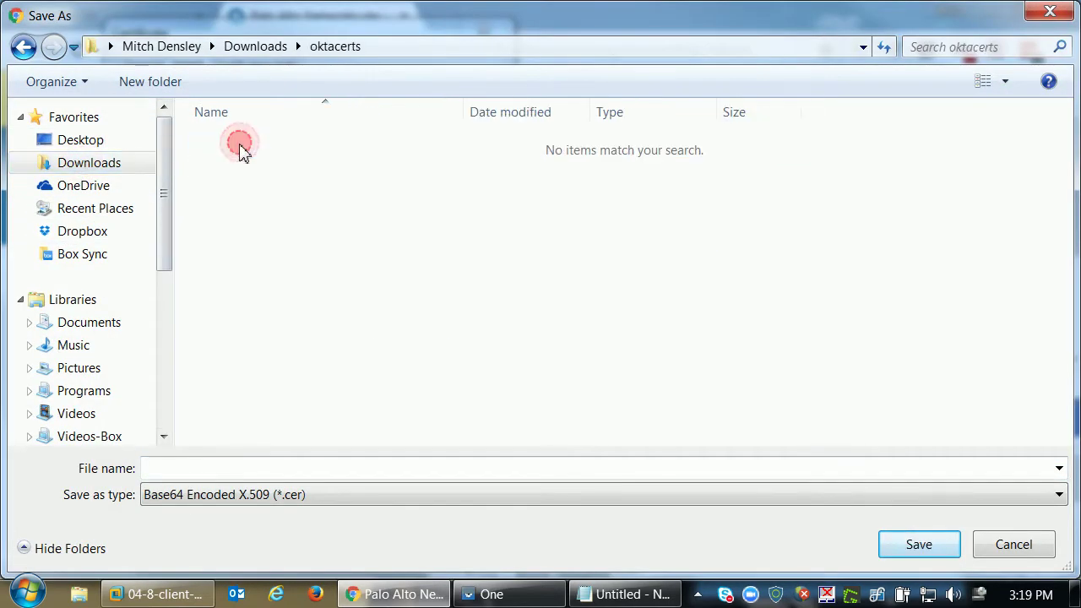
{"action": "left_click", "coordinate": [313, 465]}
{"action": "type", "text": "okta.com"}
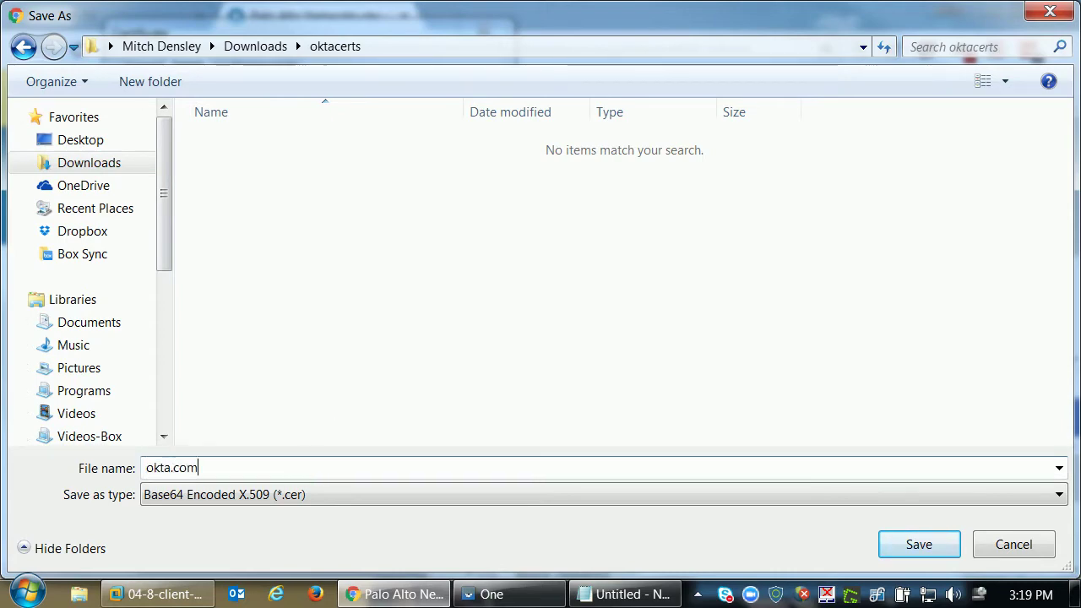
{"action": "left_click", "coordinate": [946, 550]}
{"action": "left_click", "coordinate": [494, 540]}
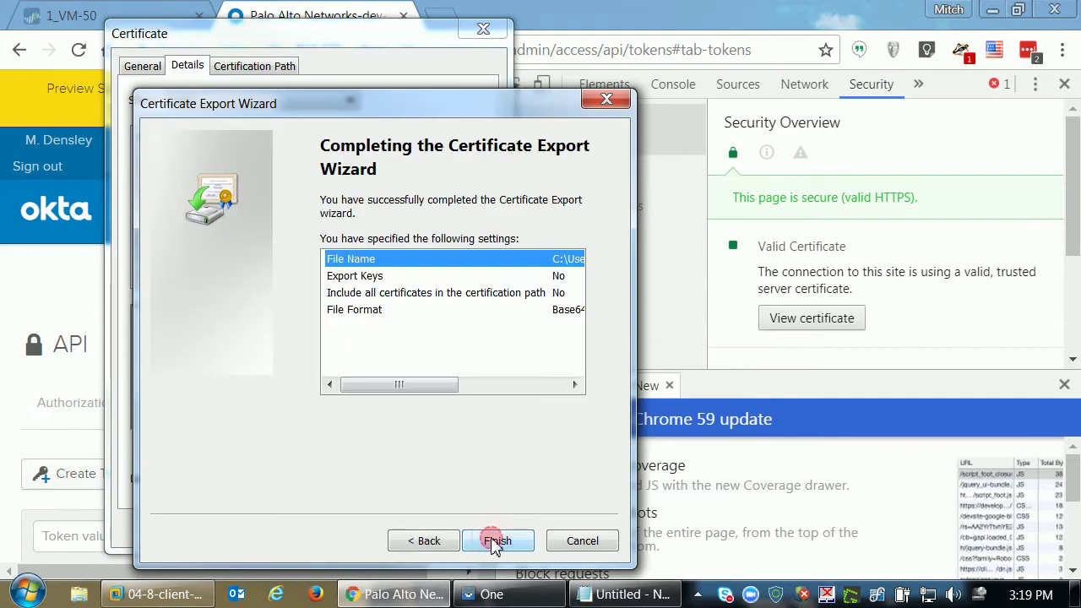
{"action": "left_click", "coordinate": [495, 540]}
{"action": "left_click", "coordinate": [572, 365]}
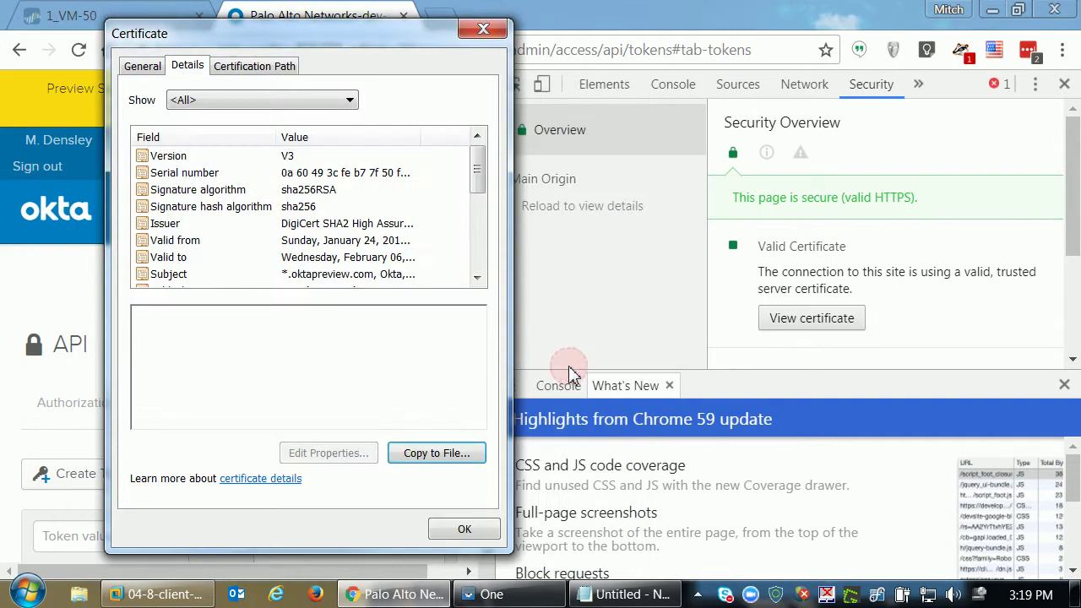
Step: Export the DigiCert SHA2 High Assurance intermediate certificate as Base-64 file DigiCert-Intermediate
{"action": "left_click", "coordinate": [251, 71]}
{"action": "left_click", "coordinate": [248, 132]}
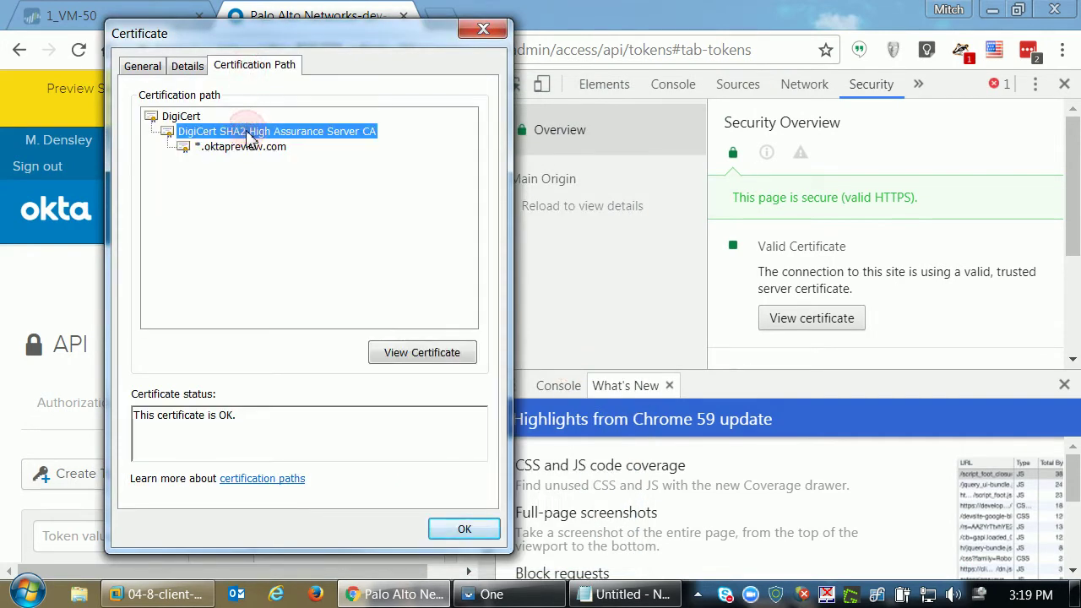
{"action": "left_click", "coordinate": [422, 353]}
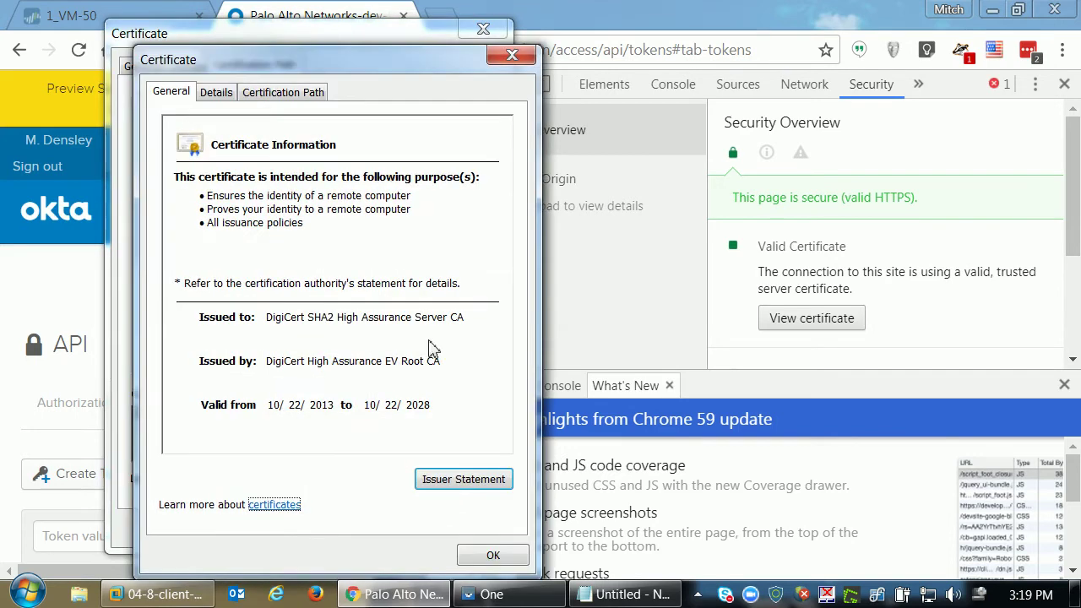
{"action": "mouse_move", "coordinate": [365, 56]}
{"action": "left_mouse_down"}
{"action": "mouse_move", "coordinate": [548, 59]}
{"action": "mouse_move", "coordinate": [616, 53]}
{"action": "mouse_move", "coordinate": [617, 38]}
{"action": "left_mouse_up"}
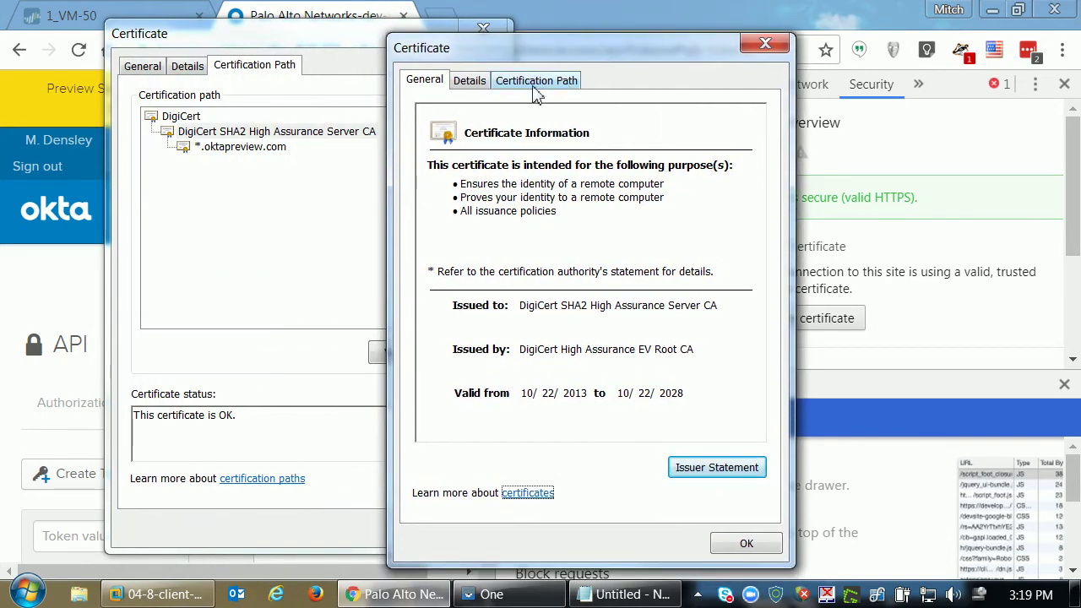
{"action": "left_click", "coordinate": [470, 79]}
{"action": "left_click", "coordinate": [692, 469]}
{"action": "left_click", "coordinate": [770, 549]}
{"action": "key", "text": "Down"}
{"action": "left_click", "coordinate": [775, 550]}
{"action": "left_click", "coordinate": [829, 245]}
{"action": "left_click", "coordinate": [319, 464]}
{"action": "type", "text": "DigiCert-Intermediate"}
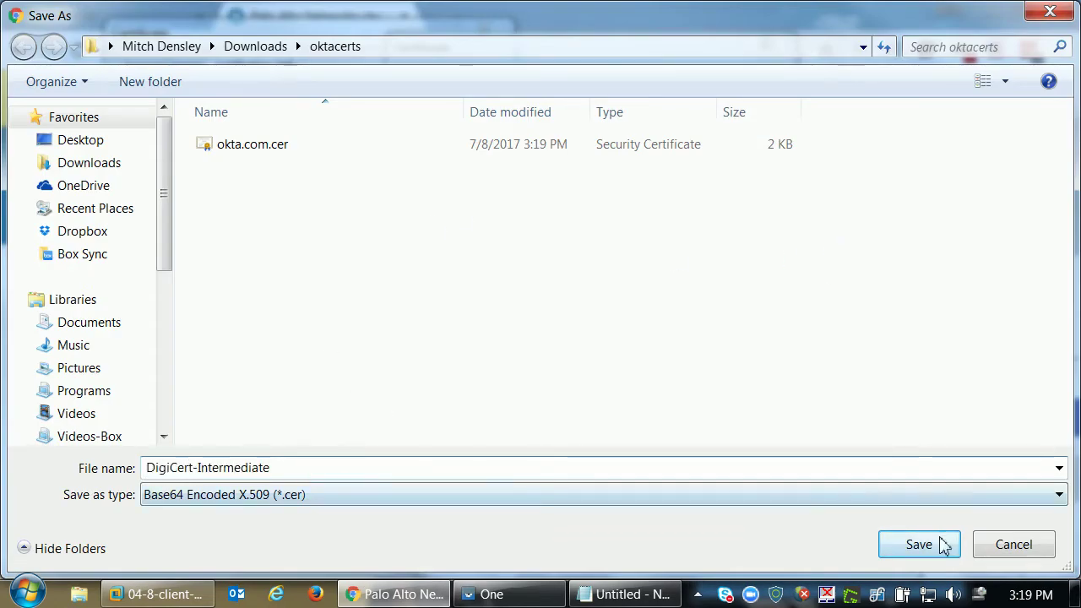
{"action": "left_click", "coordinate": [941, 545]}
{"action": "left_click", "coordinate": [786, 555]}
{"action": "left_click", "coordinate": [610, 379]}
{"action": "left_click", "coordinate": [741, 545]}
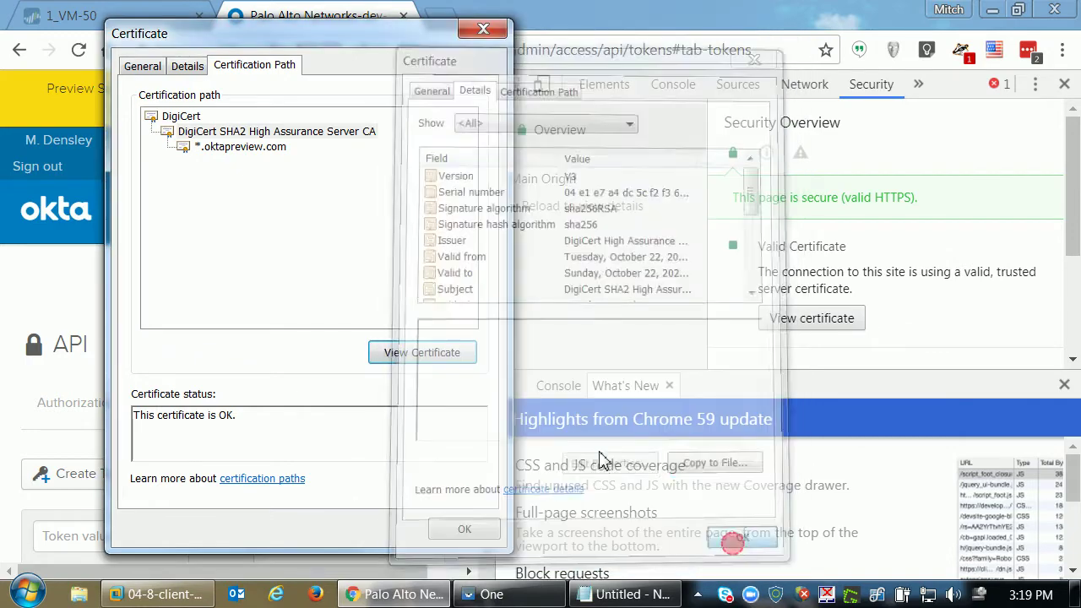
Step: Export the DigiCert root certificate as Base-64 file DigiCert-Root and close all certificate windows
{"action": "left_click", "coordinate": [181, 116]}
{"action": "left_click", "coordinate": [422, 352]}
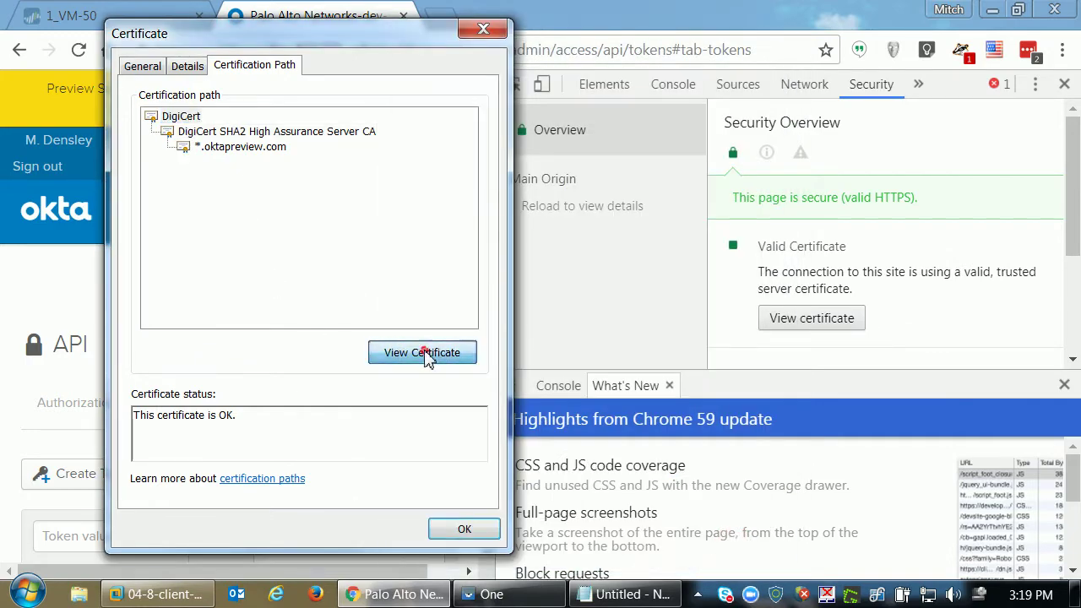
{"action": "left_click", "coordinate": [216, 91]}
{"action": "left_click", "coordinate": [452, 492]}
{"action": "left_click", "coordinate": [526, 552]}
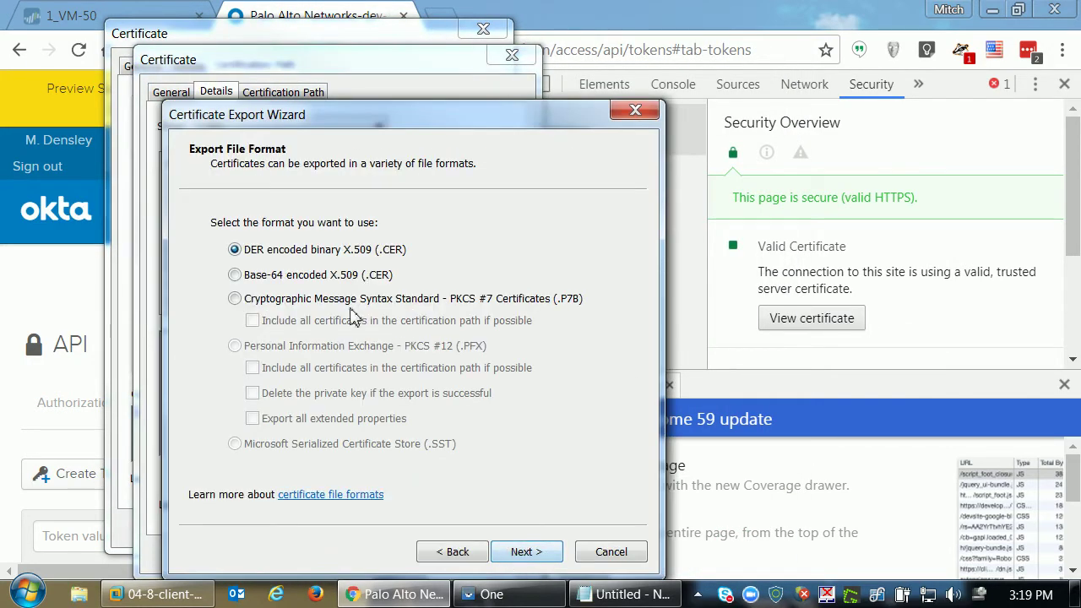
{"action": "left_click", "coordinate": [338, 272]}
{"action": "left_click", "coordinate": [525, 551]}
{"action": "left_click", "coordinate": [572, 247]}
{"action": "type", "text": "DigiCert-Root"}
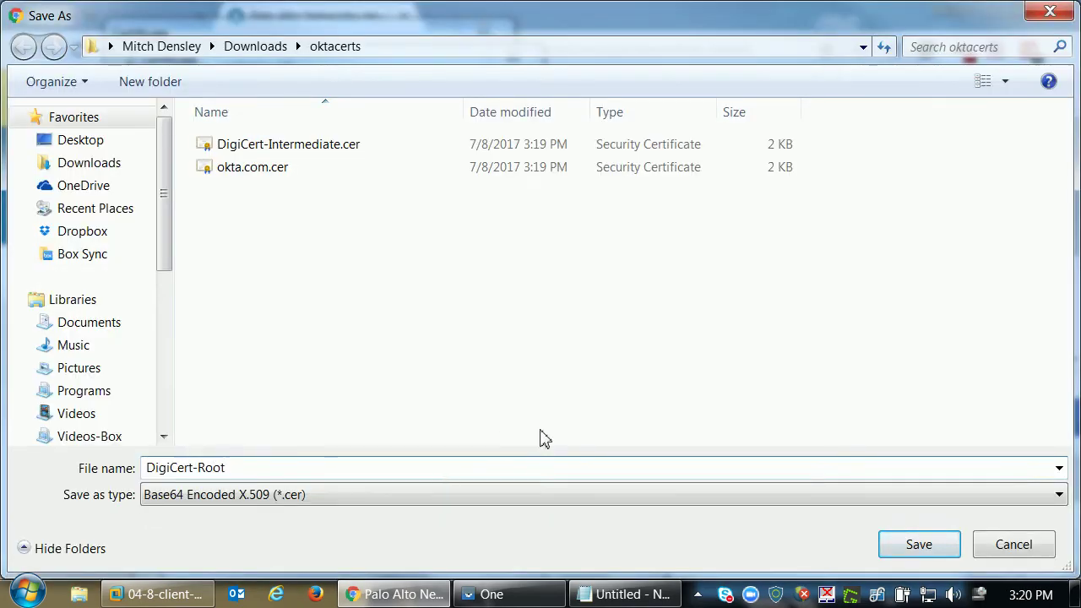
{"action": "left_click", "coordinate": [918, 543]}
{"action": "left_click", "coordinate": [526, 551]}
{"action": "left_click", "coordinate": [541, 551]}
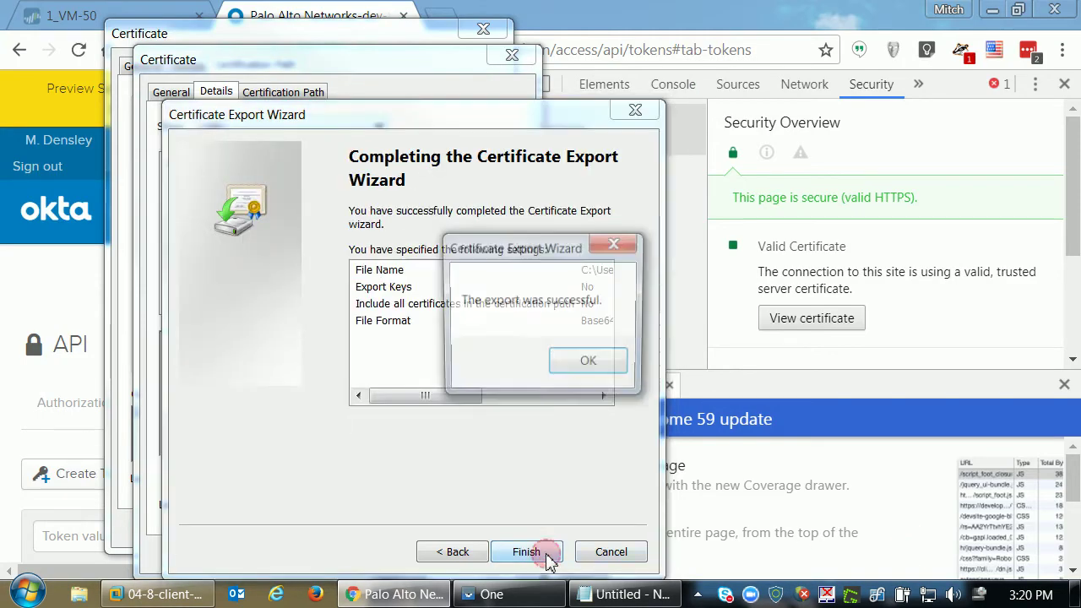
{"action": "left_click", "coordinate": [584, 360]}
{"action": "left_click", "coordinate": [495, 553]}
{"action": "left_click", "coordinate": [461, 529]}
{"action": "key", "text": "F12"}
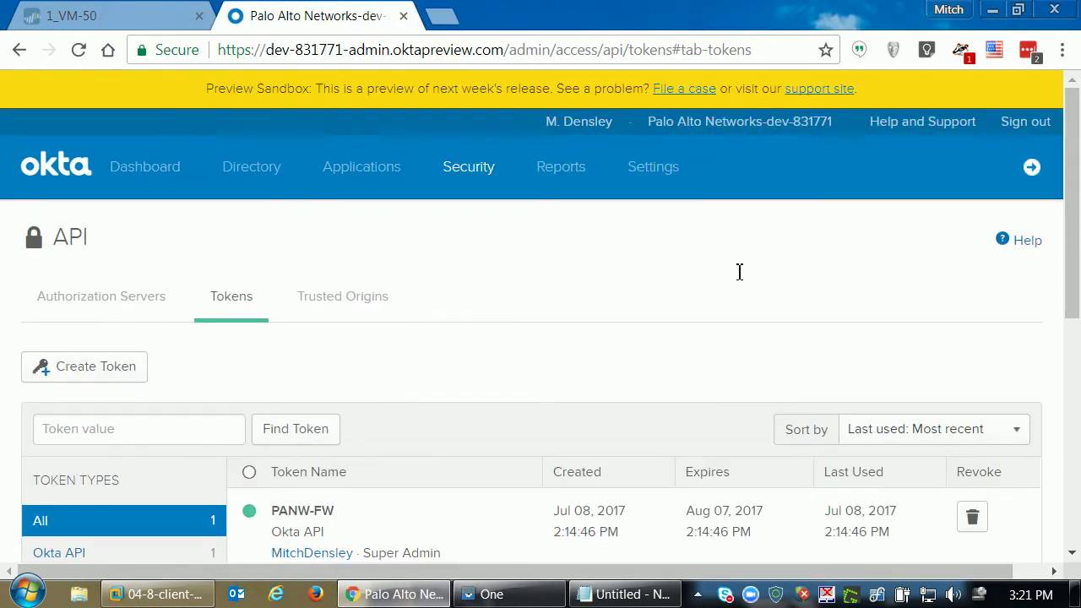
Step: Open the Okta welcome email on the phone and follow its account activation link
{"action": "left_click", "coordinate": [509, 595]}
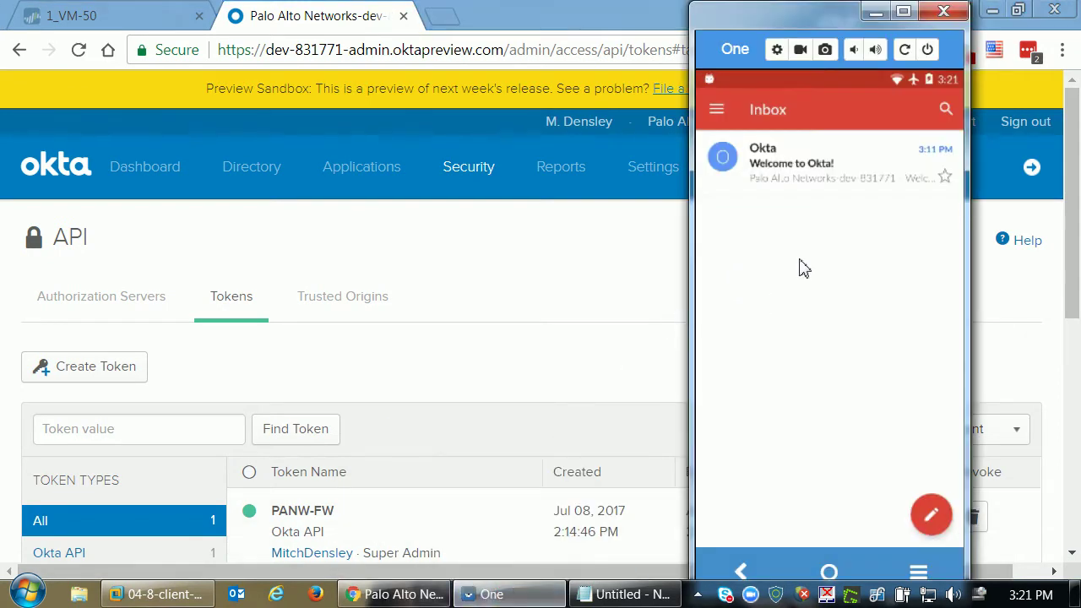
{"action": "left_click", "coordinate": [784, 178]}
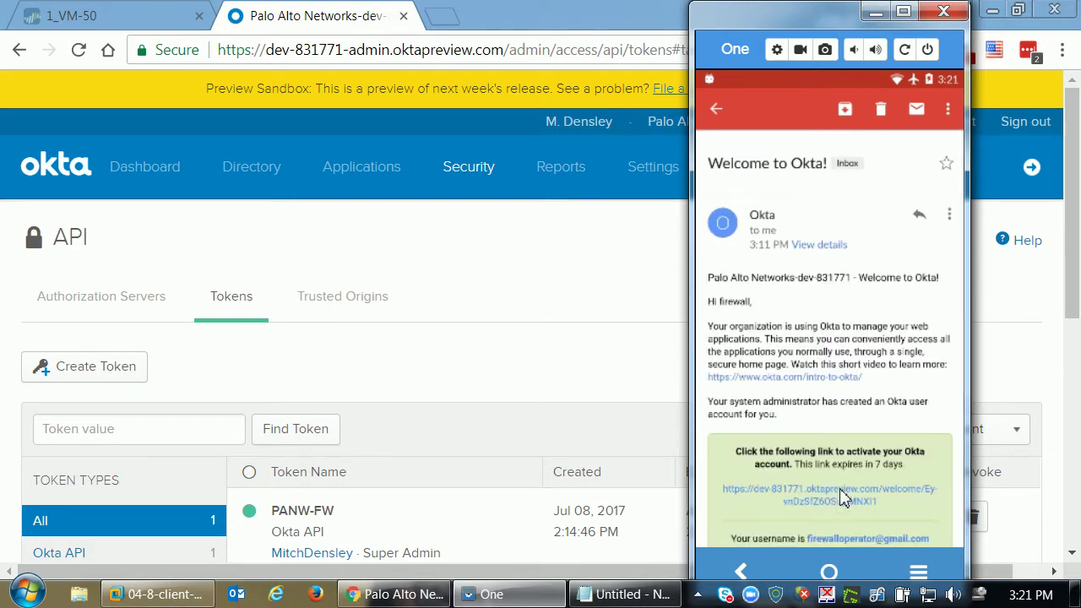
{"action": "left_click", "coordinate": [838, 497]}
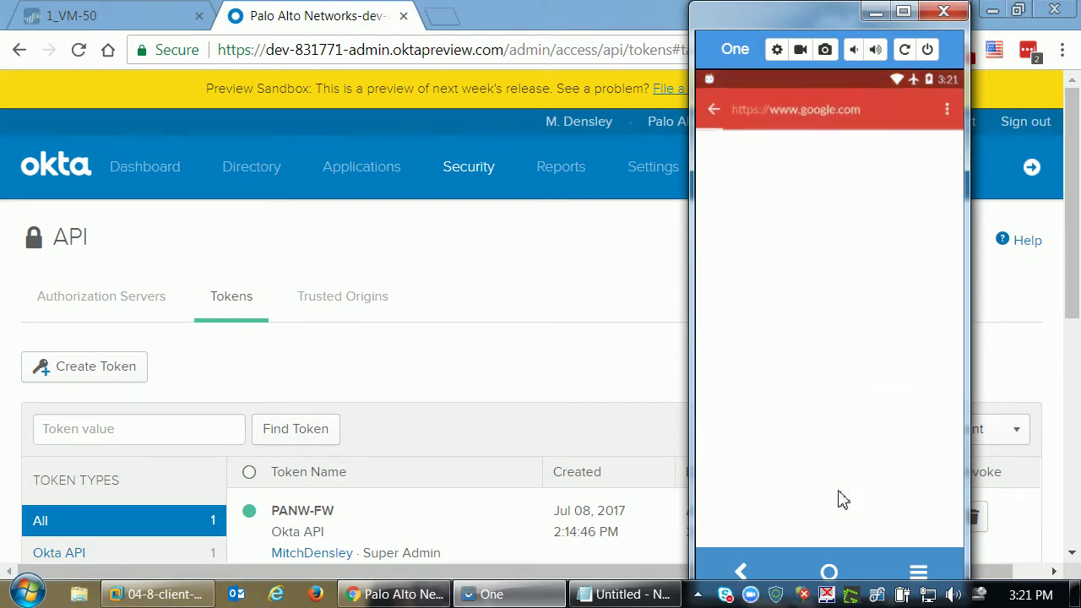
Step: Enter the new Okta account password and repeat it
{"action": "left_click", "coordinate": [815, 386]}
{"action": "key", "text": "Tab"}
{"action": "key", "text": "Tab"}
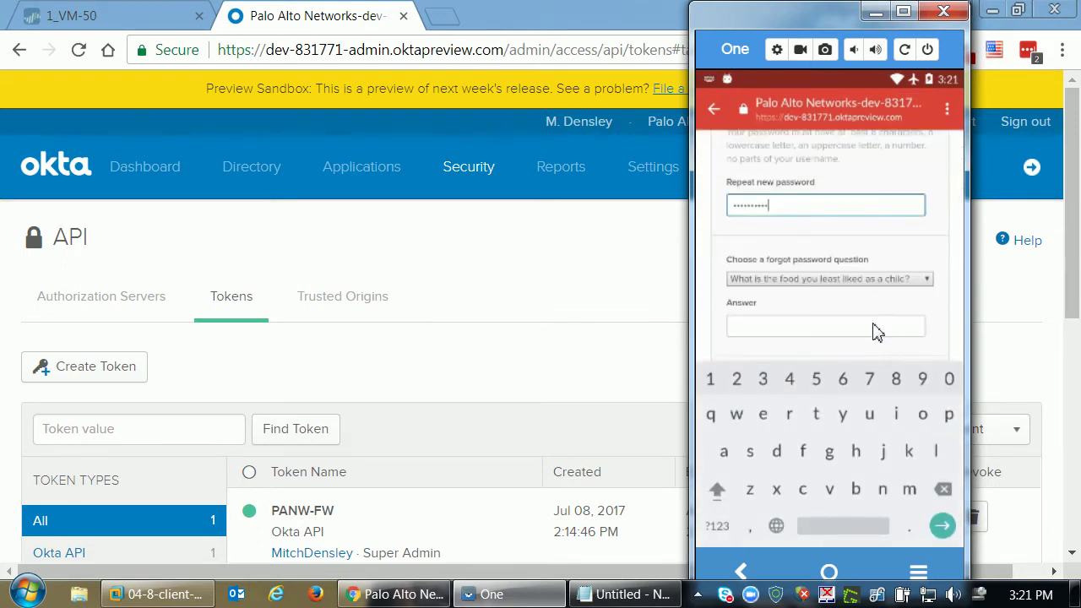
Step: Set the forgot-password answer, choose the first security image, and create the account
{"action": "left_click", "coordinate": [874, 329]}
{"action": "scroll", "coordinate": [810, 295], "scroll_direction": "down", "scroll_amount": 5}
{"action": "left_click", "coordinate": [752, 282]}
{"action": "scroll", "coordinate": [897, 366], "scroll_direction": "down", "scroll_amount": 5}
{"action": "left_click", "coordinate": [861, 459]}
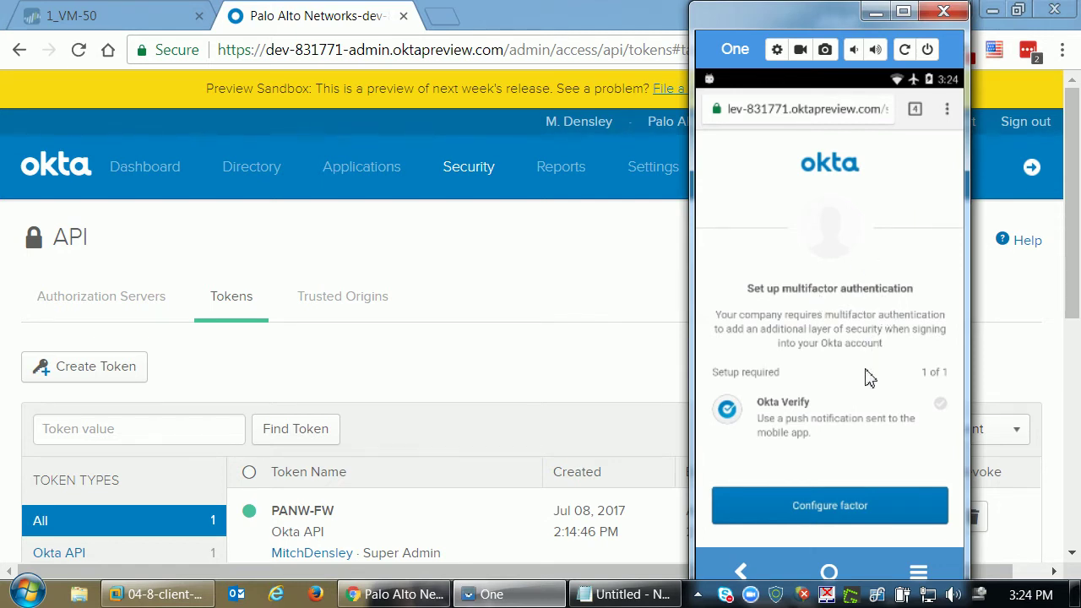
Step: Set up Okta Verify for an Android device and have the activation link sent by email
{"action": "left_click", "coordinate": [831, 509]}
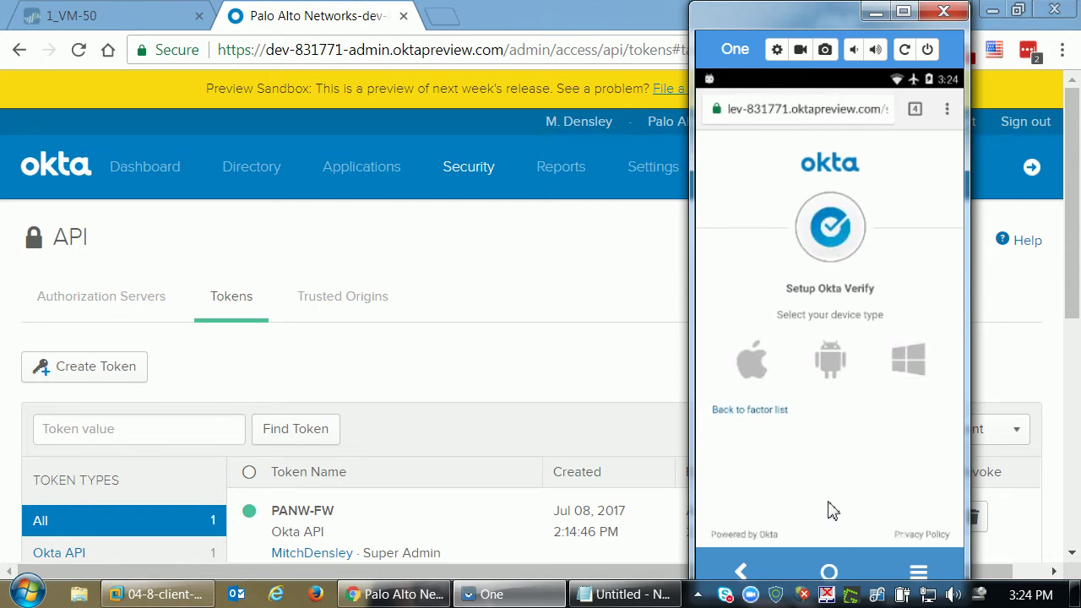
{"action": "left_click", "coordinate": [834, 363]}
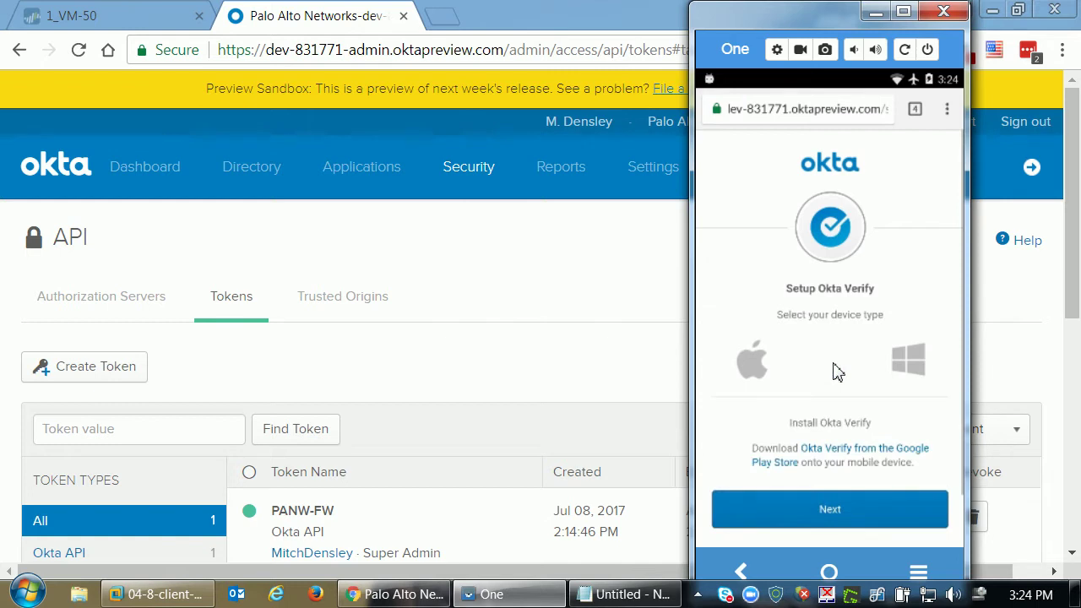
{"action": "scroll", "coordinate": [845, 422], "scroll_direction": "down", "scroll_amount": 1}
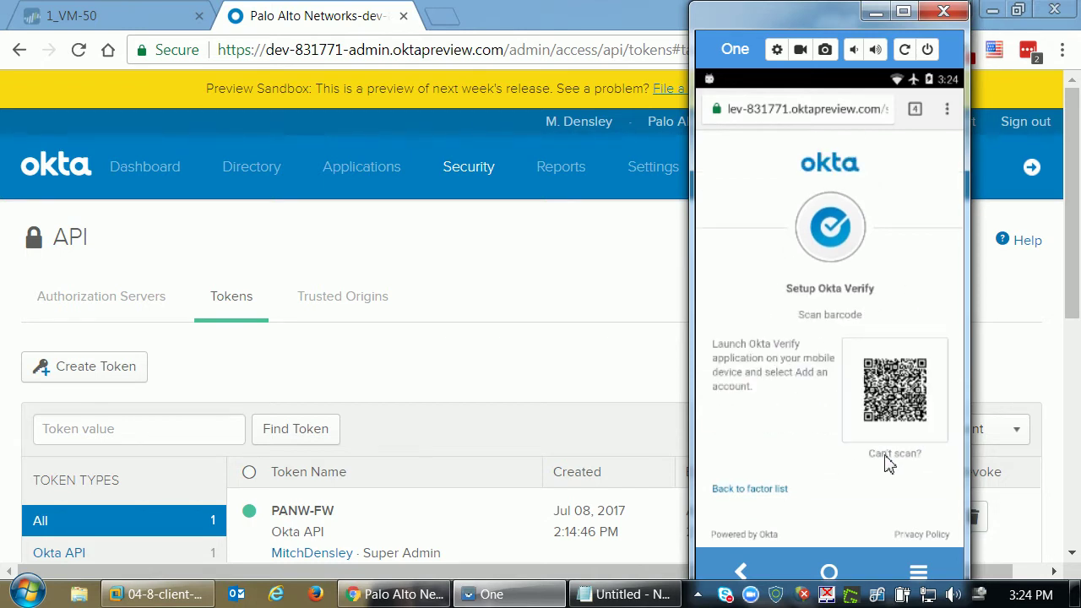
{"action": "left_click", "coordinate": [886, 456]}
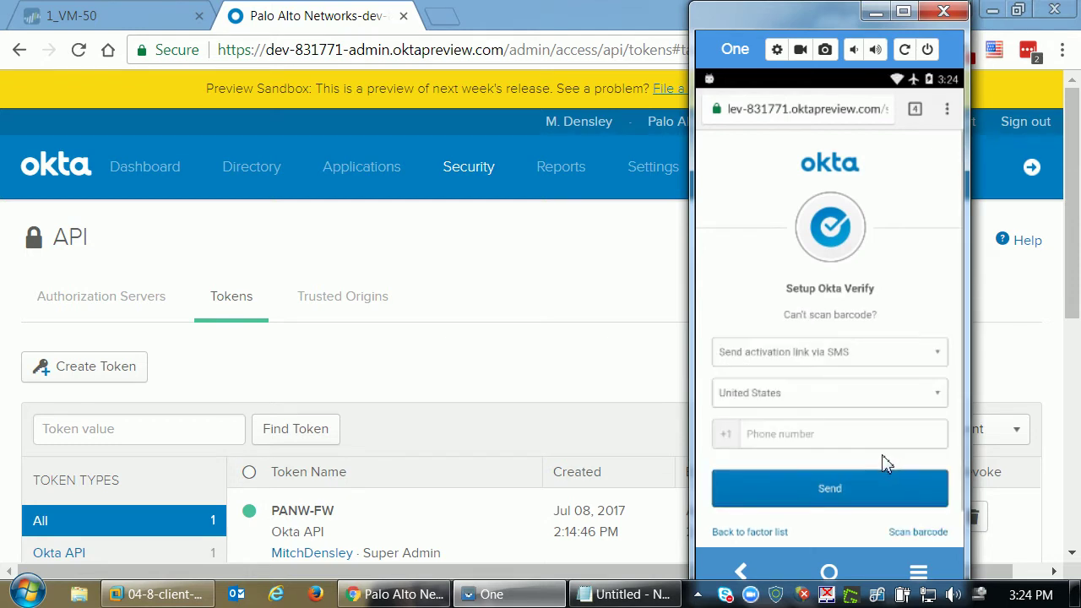
{"action": "left_click", "coordinate": [873, 356]}
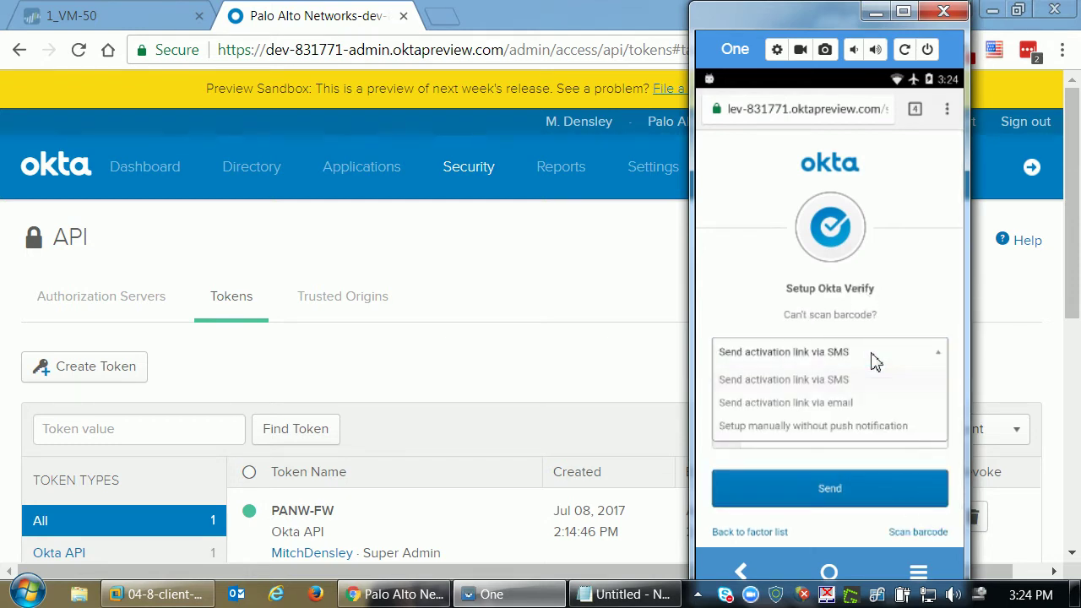
{"action": "left_click", "coordinate": [825, 410]}
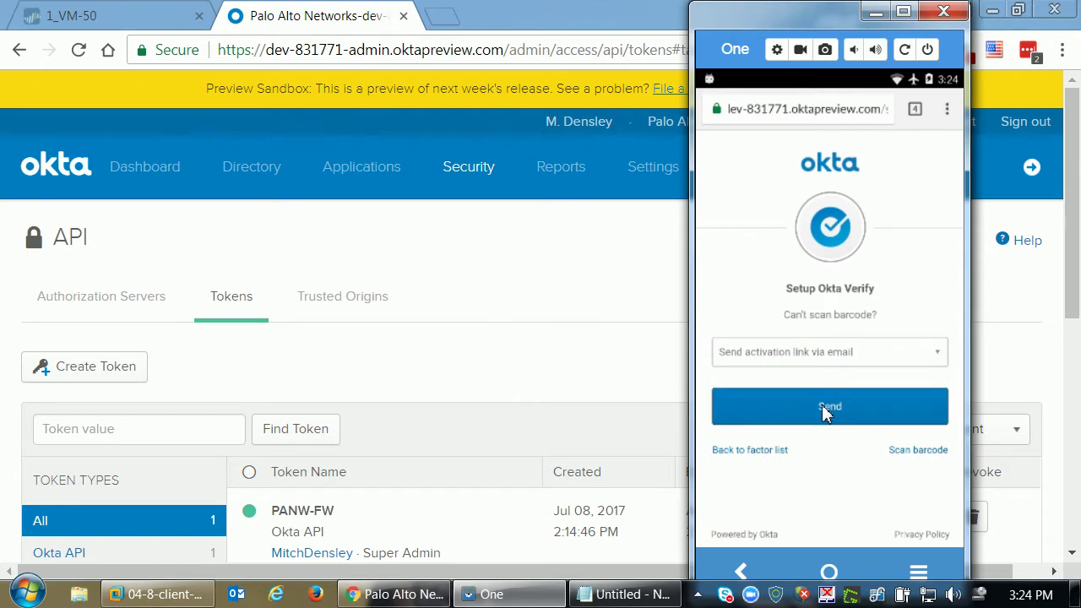
{"action": "left_click", "coordinate": [866, 405]}
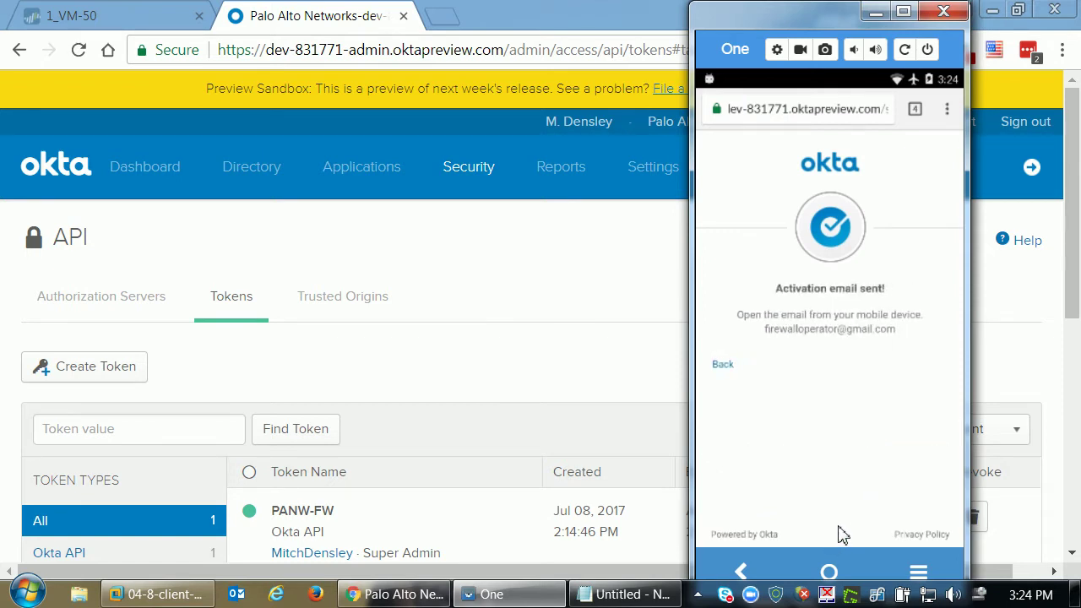
Step: Follow the link in the Push Verify Activation Email to enroll Okta Verify, then return home
{"action": "left_click", "coordinate": [829, 572]}
{"action": "left_click", "coordinate": [831, 520]}
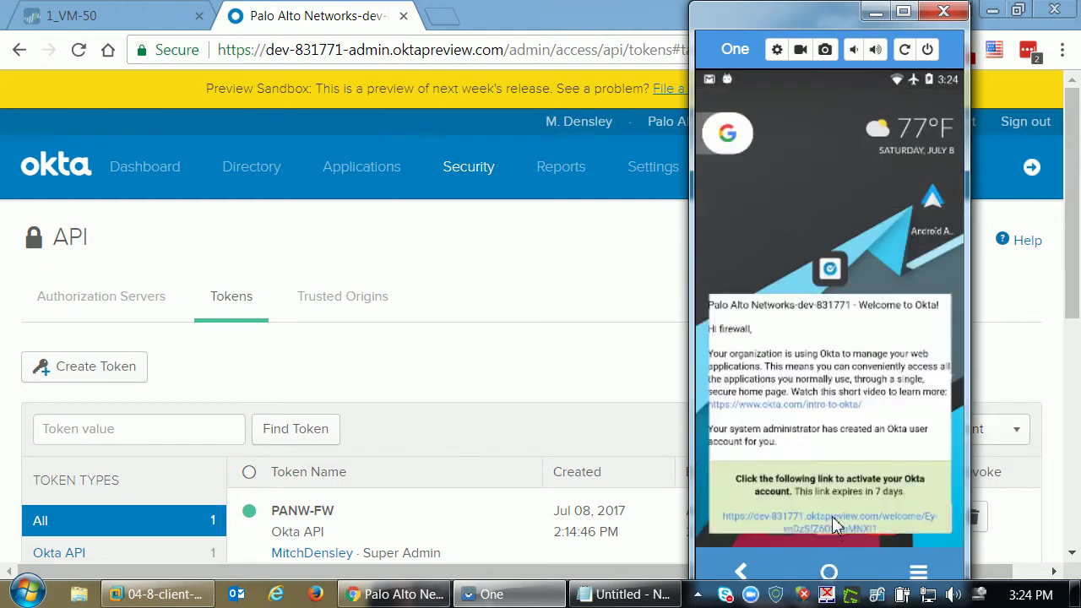
{"action": "left_click", "coordinate": [718, 111]}
{"action": "left_click", "coordinate": [783, 186]}
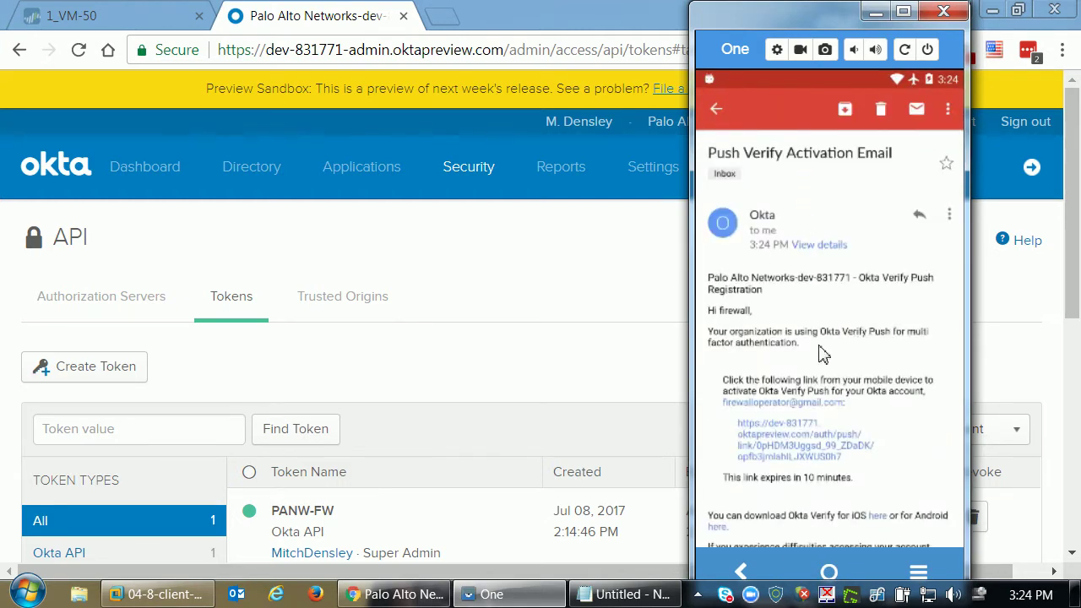
{"action": "left_click", "coordinate": [778, 446]}
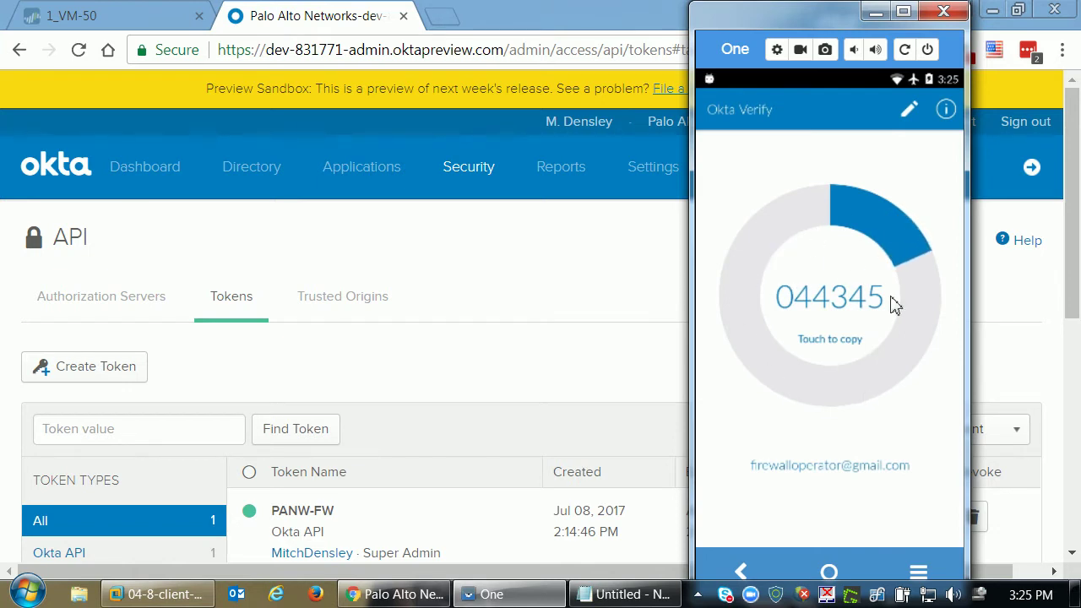
{"action": "left_click", "coordinate": [829, 571]}
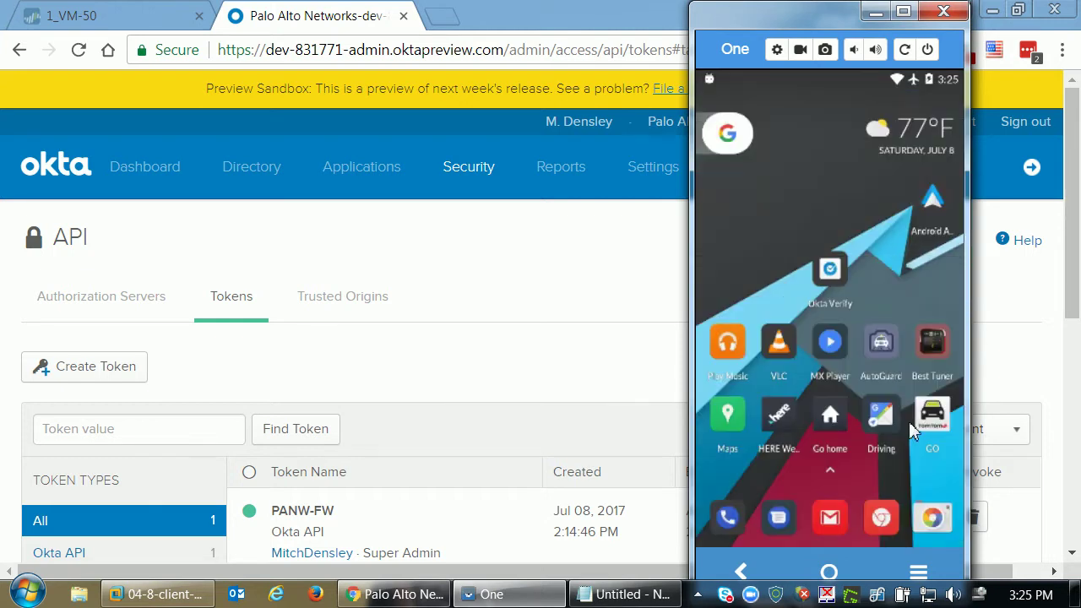
{"action": "left_click", "coordinate": [883, 516]}
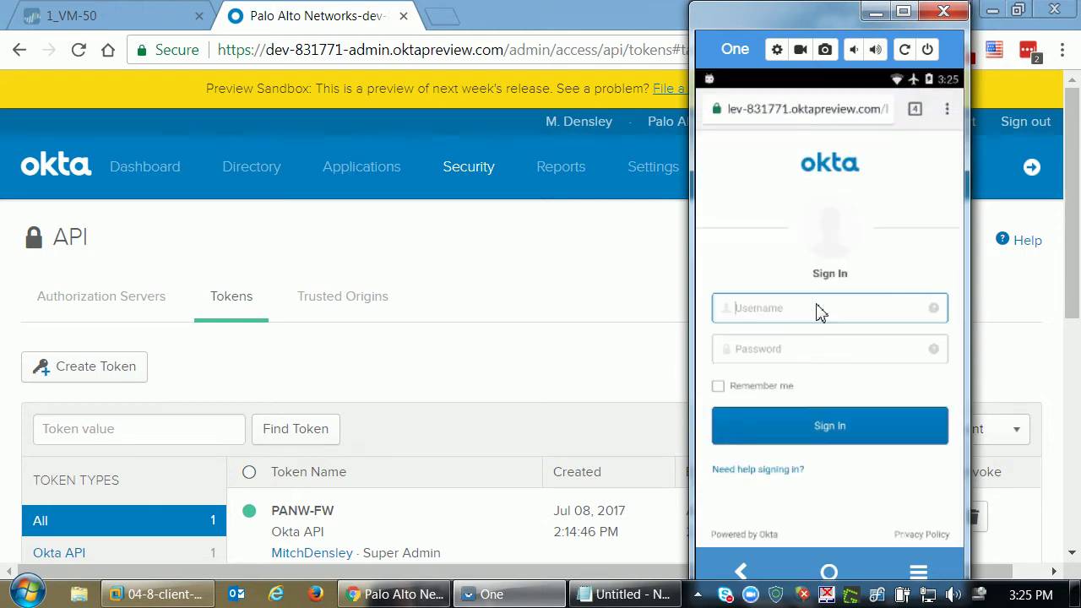
Step: Sign in to Okta with the firewall operator's username and password and approve the Okta Verify push
{"action": "left_click", "coordinate": [818, 310]}
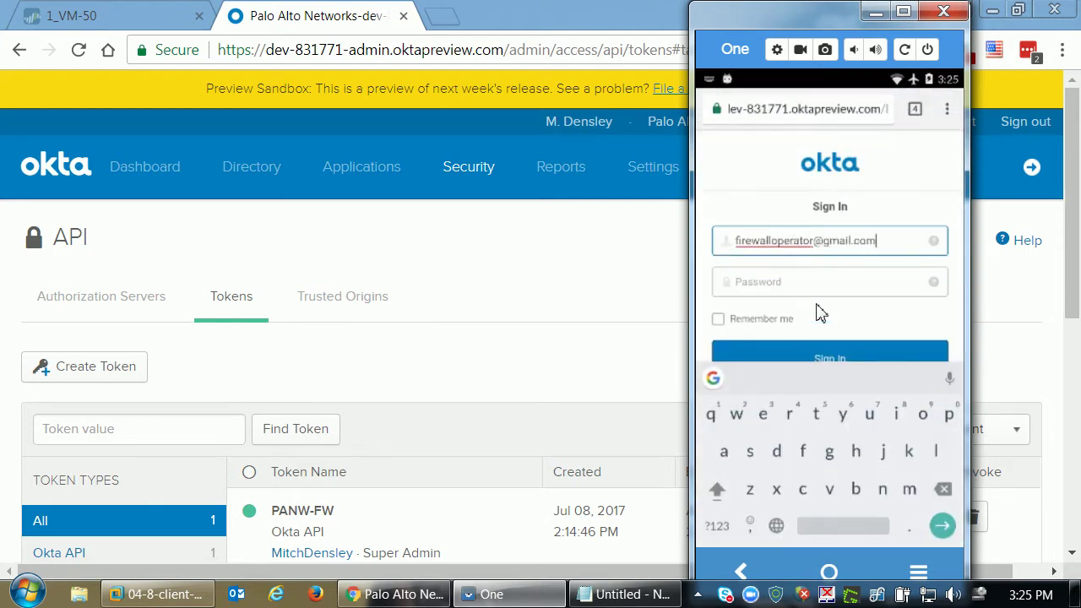
{"action": "key", "text": "Tab"}
{"action": "key", "text": "Return"}
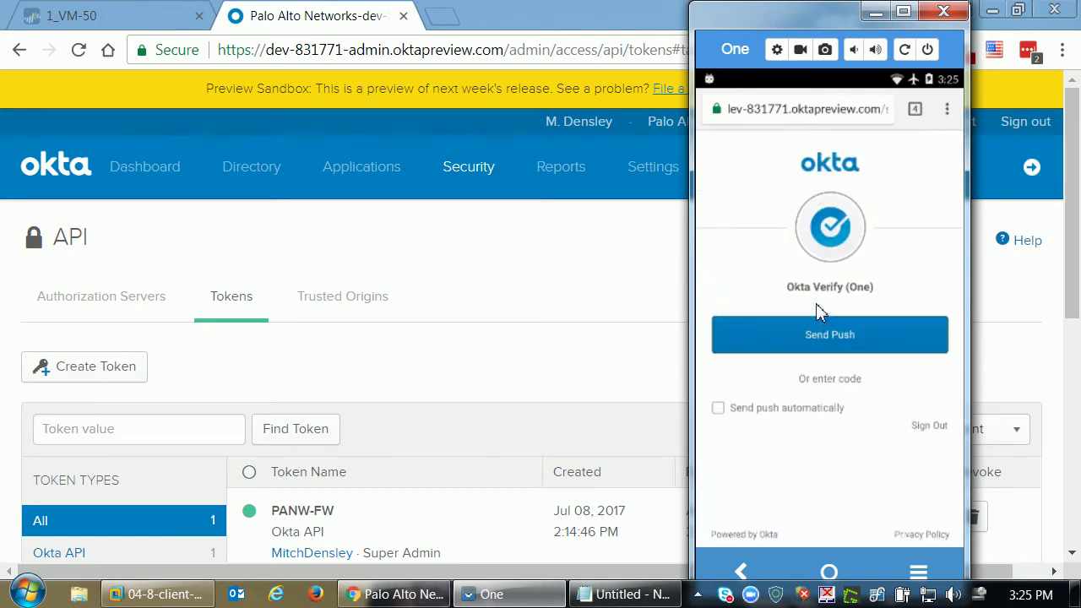
{"action": "left_click", "coordinate": [815, 336]}
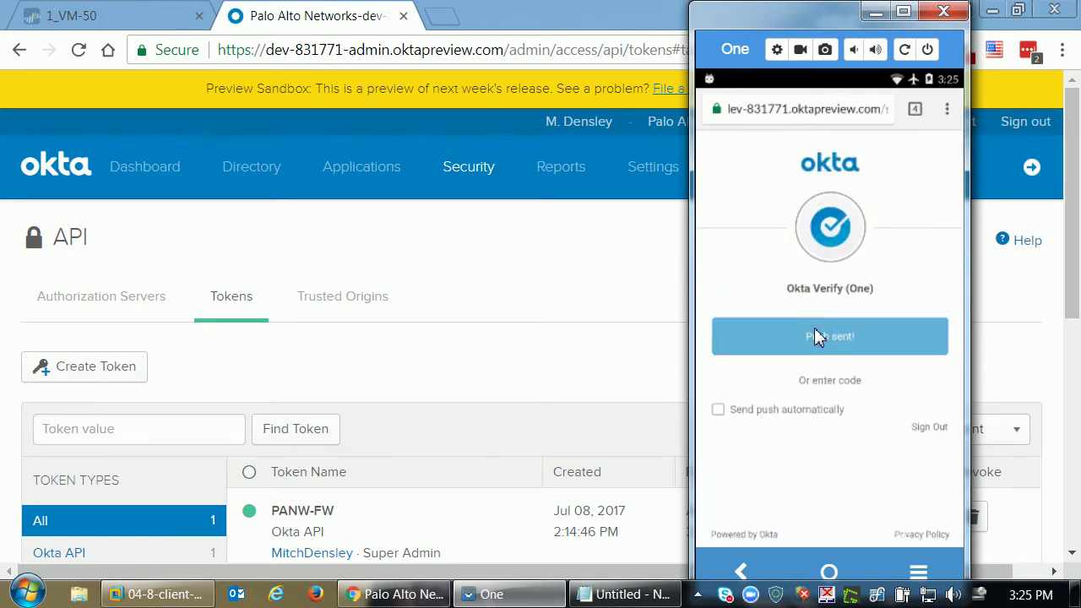
{"action": "left_click", "coordinate": [791, 138]}
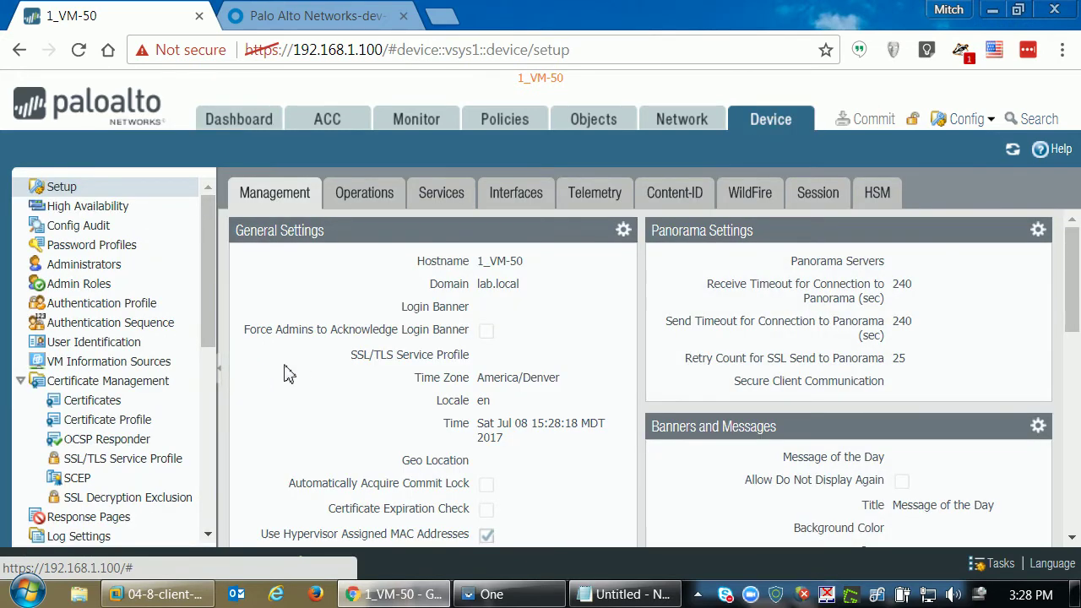
Step: Import okta.com.cer from Downloads\oktacerts as device certificate okta.com
{"action": "left_click", "coordinate": [119, 406]}
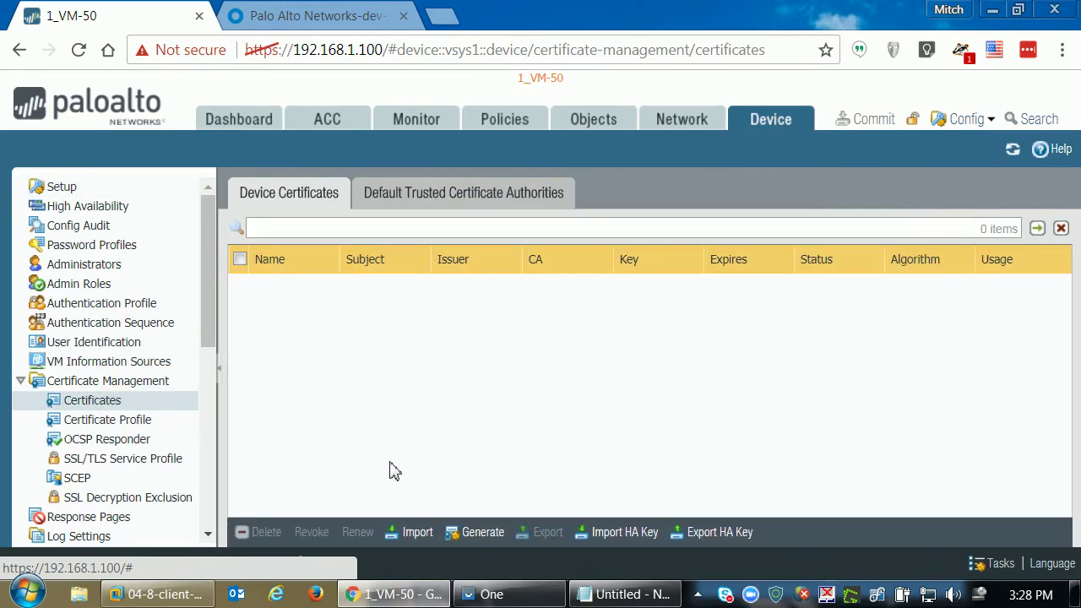
{"action": "left_click", "coordinate": [411, 532]}
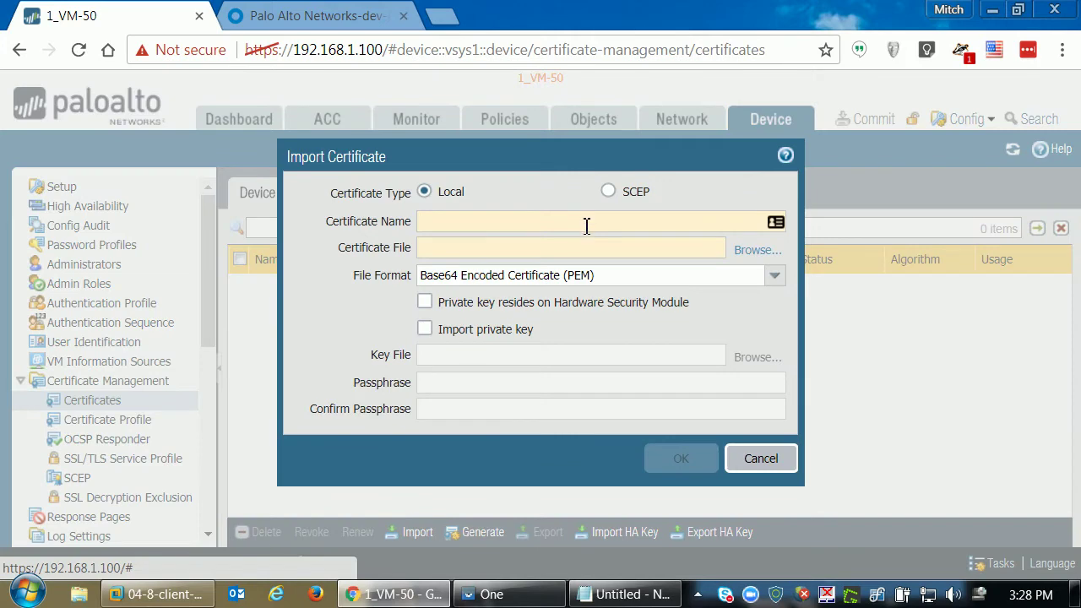
{"action": "type", "text": "okta."}
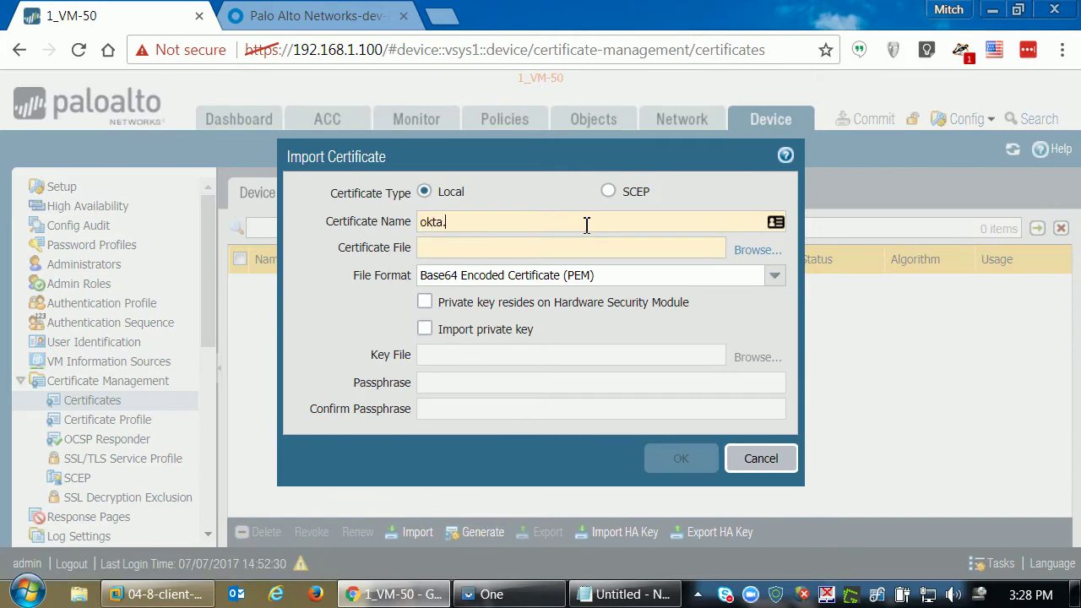
{"action": "type", "text": "com"}
{"action": "key", "text": "Tab"}
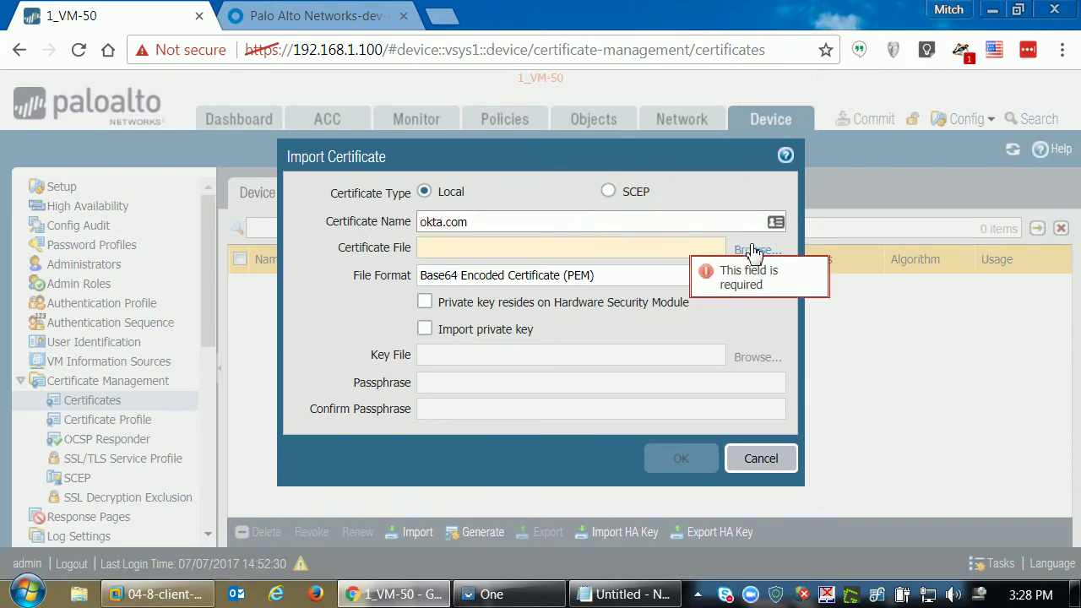
{"action": "left_click", "coordinate": [750, 249]}
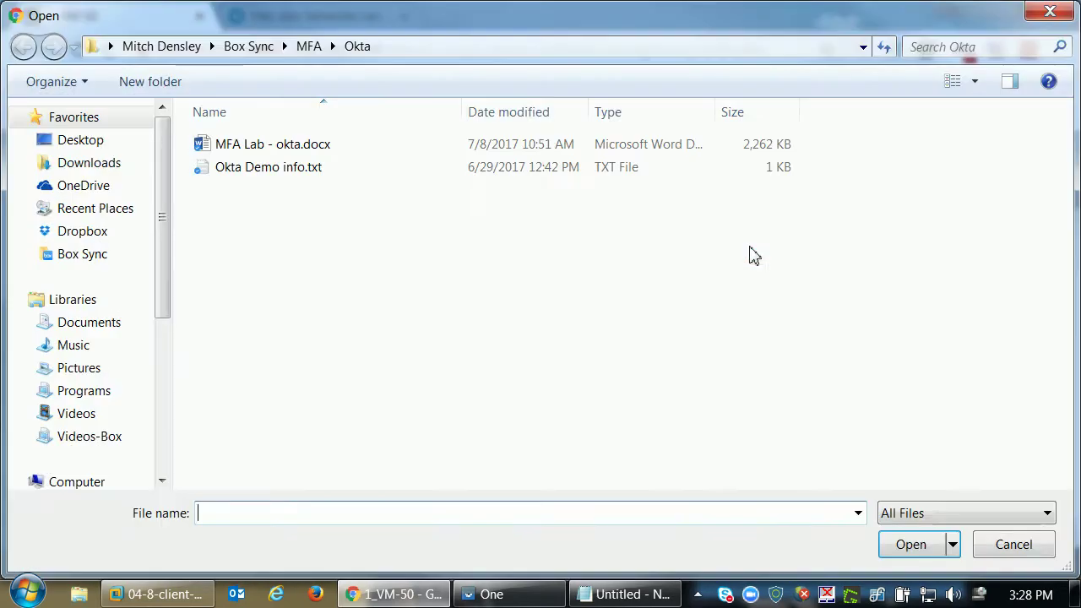
{"action": "left_click", "coordinate": [89, 162]}
{"action": "double_click", "coordinate": [205, 143]}
{"action": "double_click", "coordinate": [224, 191]}
{"action": "left_click", "coordinate": [681, 460]}
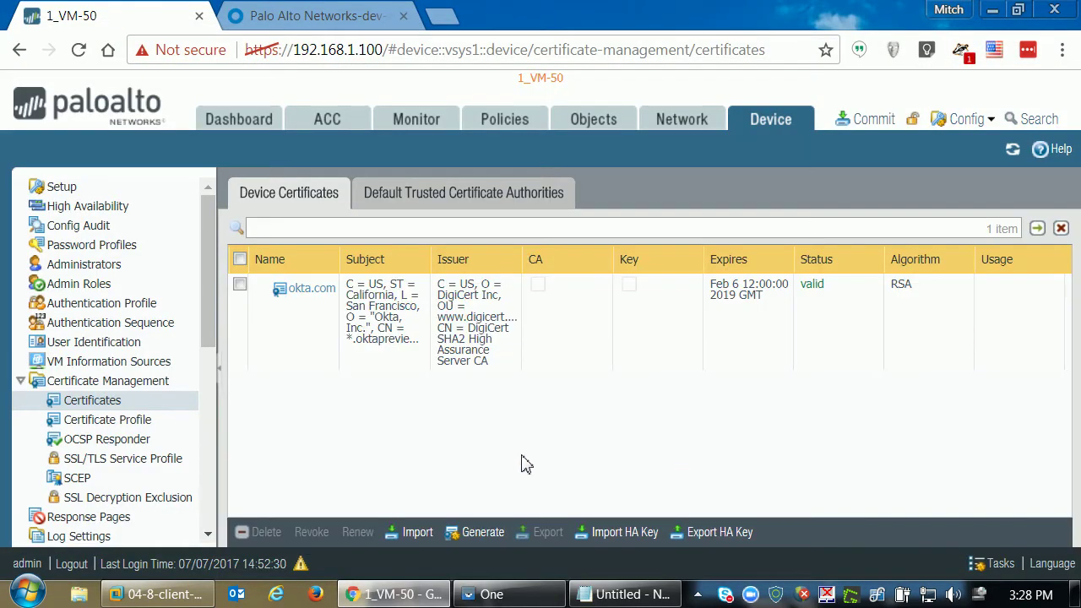
Step: Import the intermediate certificate file as DigiCert-Intermediate
{"action": "left_click", "coordinate": [417, 531]}
{"action": "left_click", "coordinate": [553, 219]}
{"action": "type", "text": "DigiCert-Interme"}
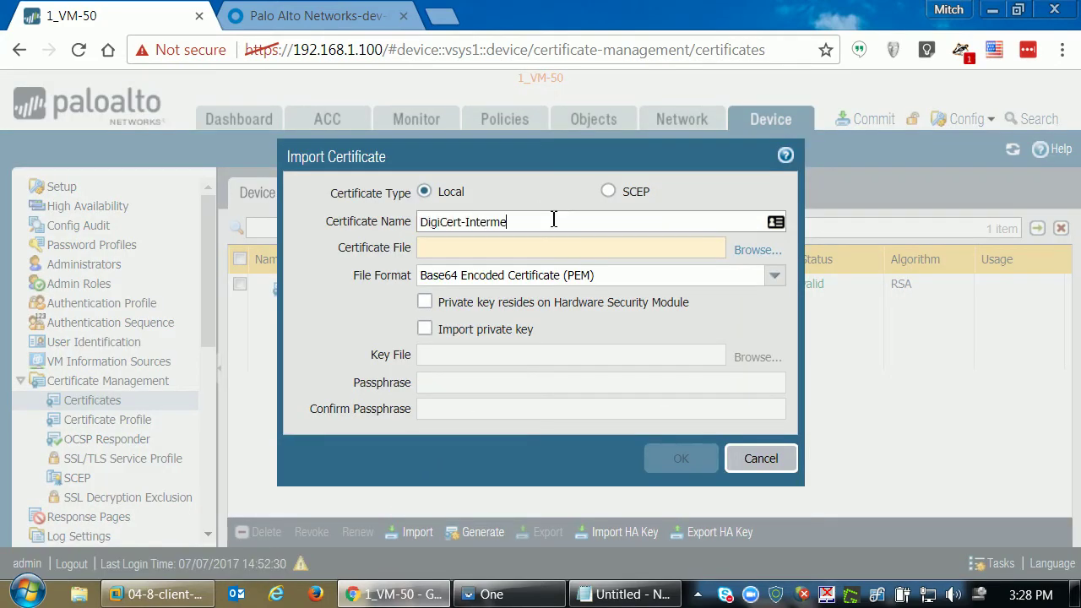
{"action": "left_click", "coordinate": [758, 249]}
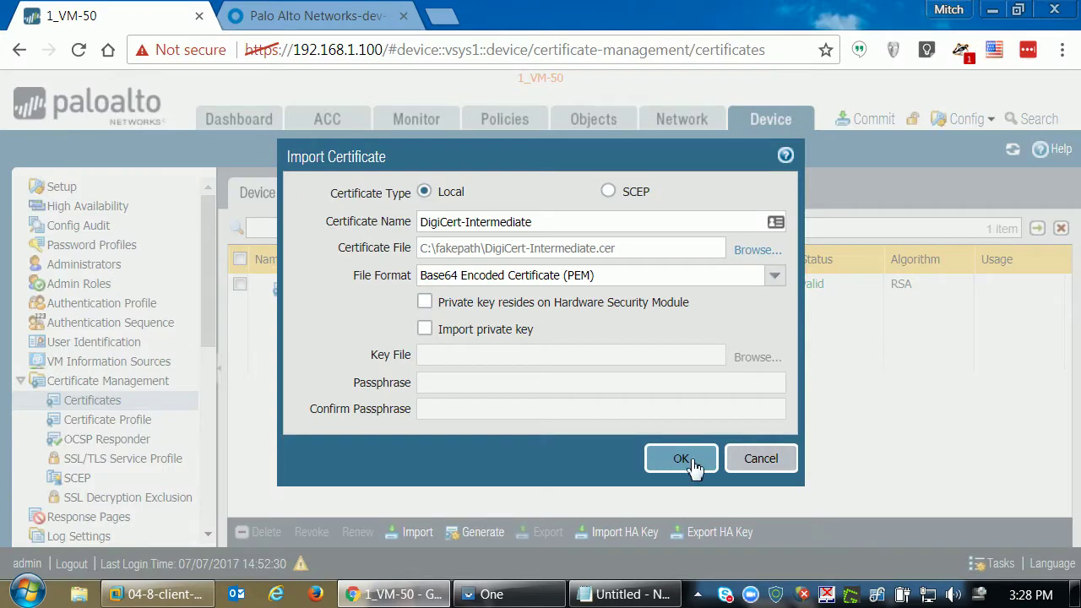
{"action": "left_click", "coordinate": [676, 457]}
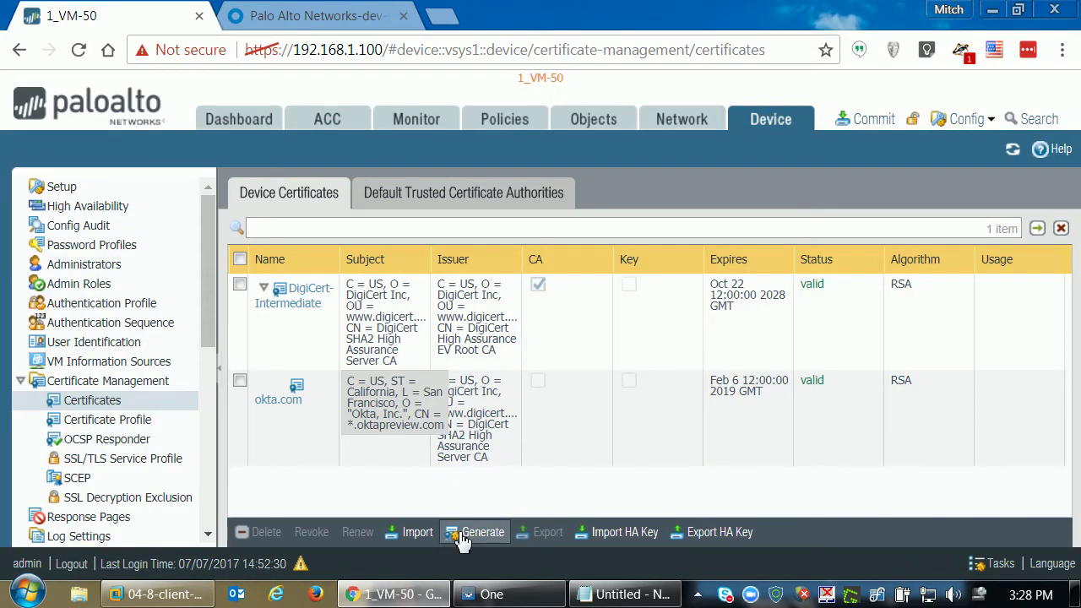
Step: Import DigiCert-Root.cer as device certificate DigiCert-Root
{"action": "left_click", "coordinate": [415, 533]}
{"action": "left_click", "coordinate": [533, 230]}
{"action": "type", "text": "DigiCert-Root"}
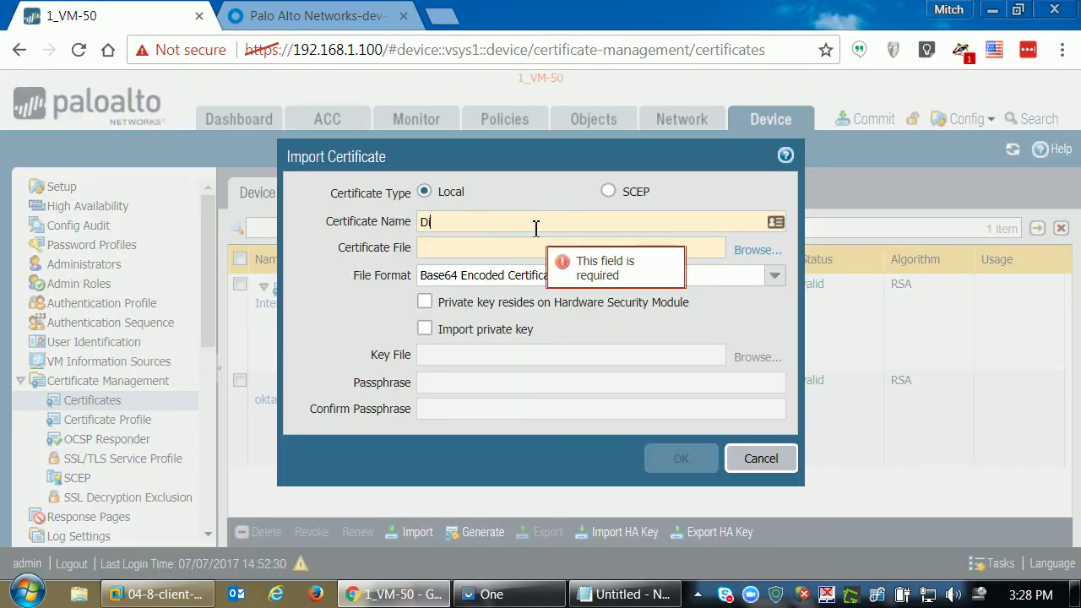
{"action": "left_click", "coordinate": [749, 250]}
{"action": "left_click", "coordinate": [271, 167]}
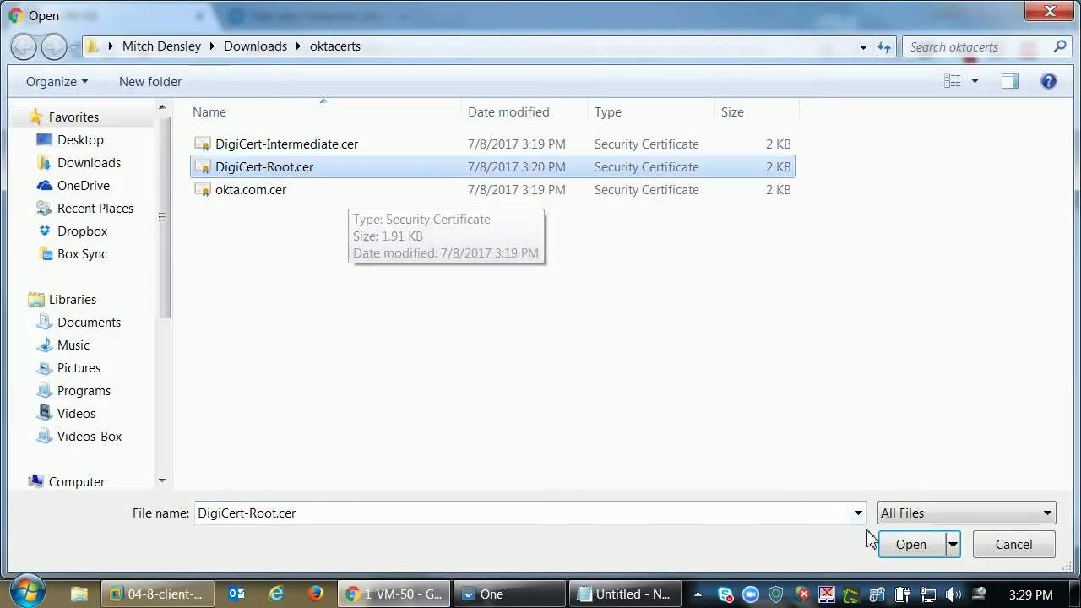
{"action": "left_click", "coordinate": [896, 531]}
{"action": "left_click", "coordinate": [680, 456]}
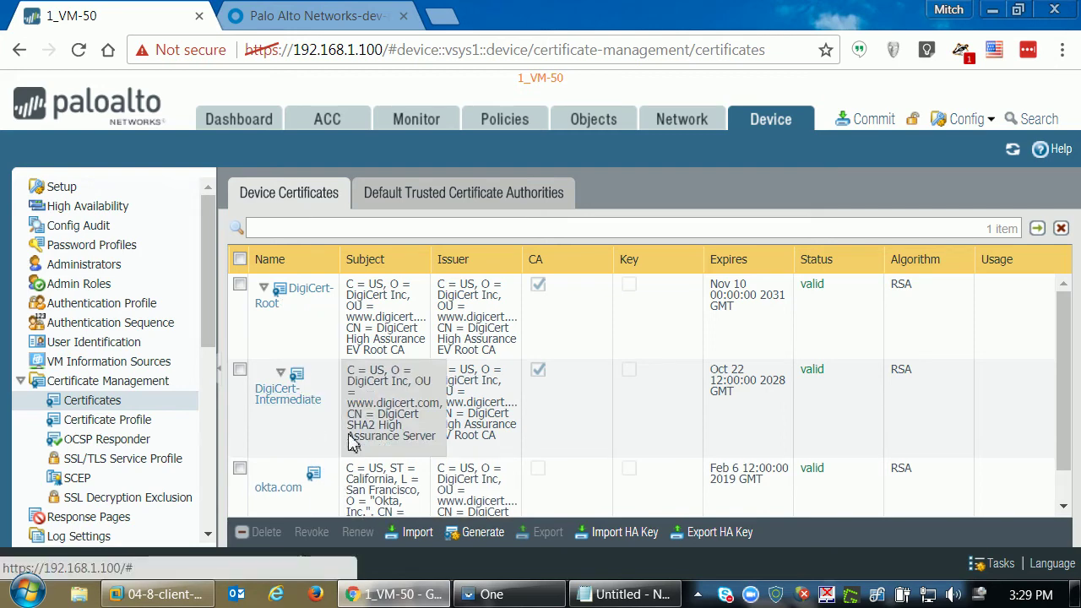
{"action": "scroll", "coordinate": [621, 454], "scroll_direction": "down", "scroll_amount": 1}
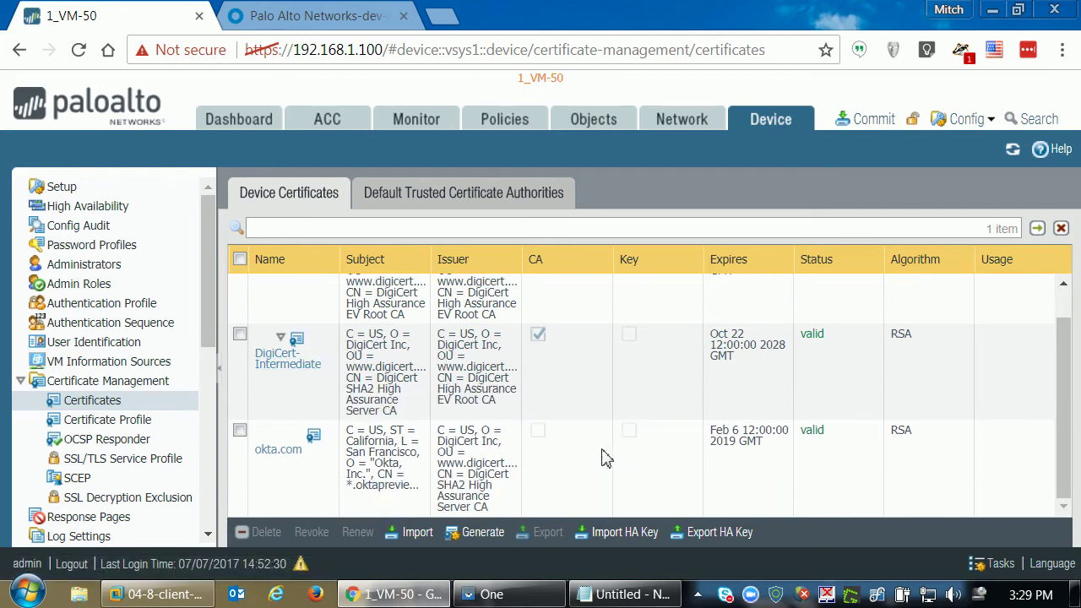
Step: Fill in certificate CP-Cert with common name 192.168.1.1, marked as Certificate Authority, no signer
{"action": "left_click", "coordinate": [480, 533]}
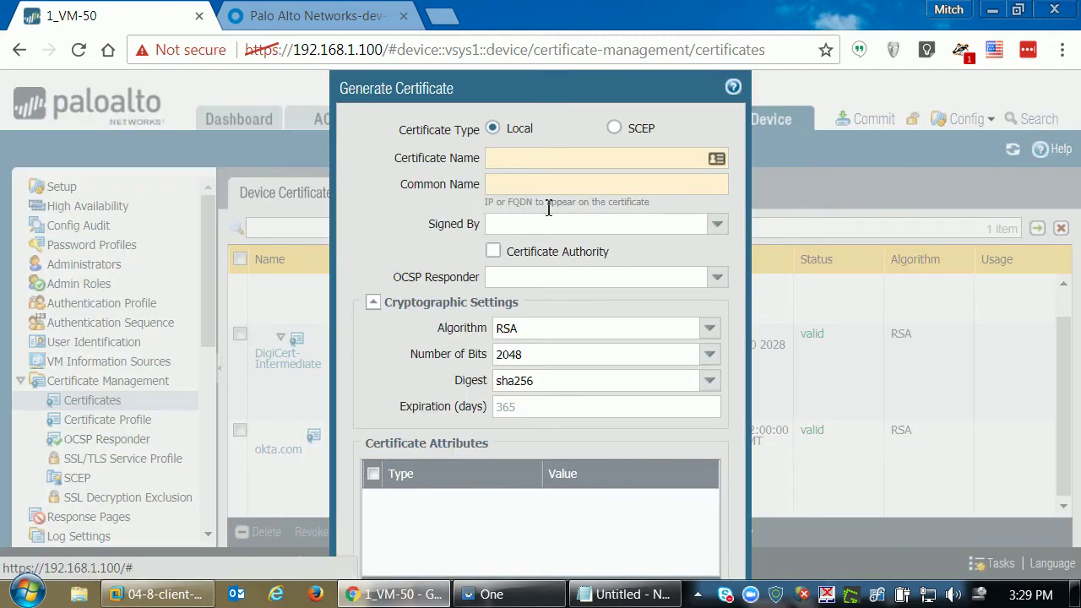
{"action": "left_click", "coordinate": [517, 160]}
{"action": "type", "text": "CP-Cert"}
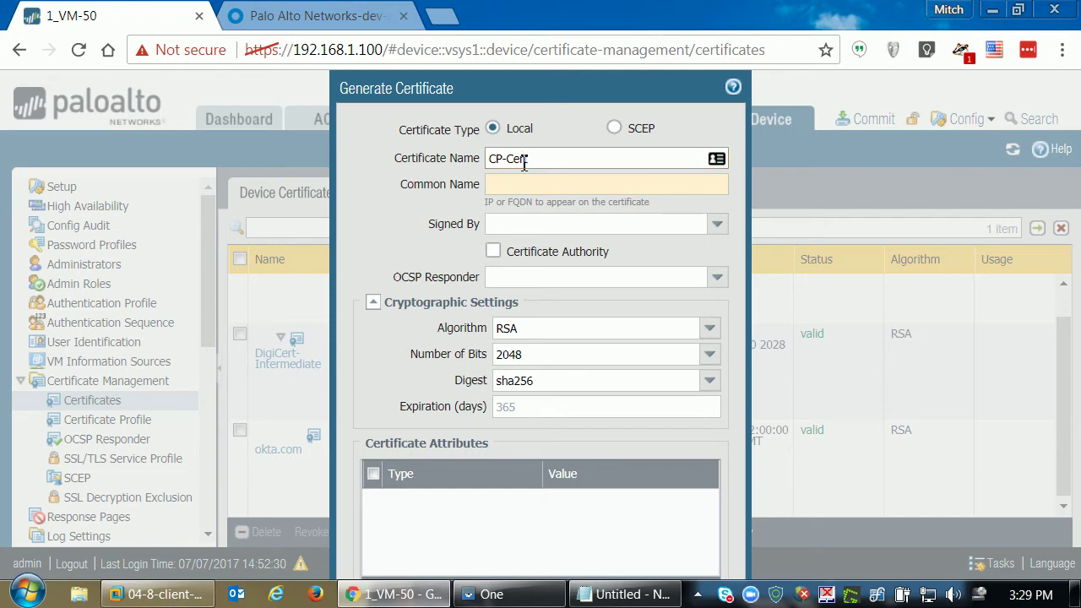
{"action": "left_click", "coordinate": [513, 186]}
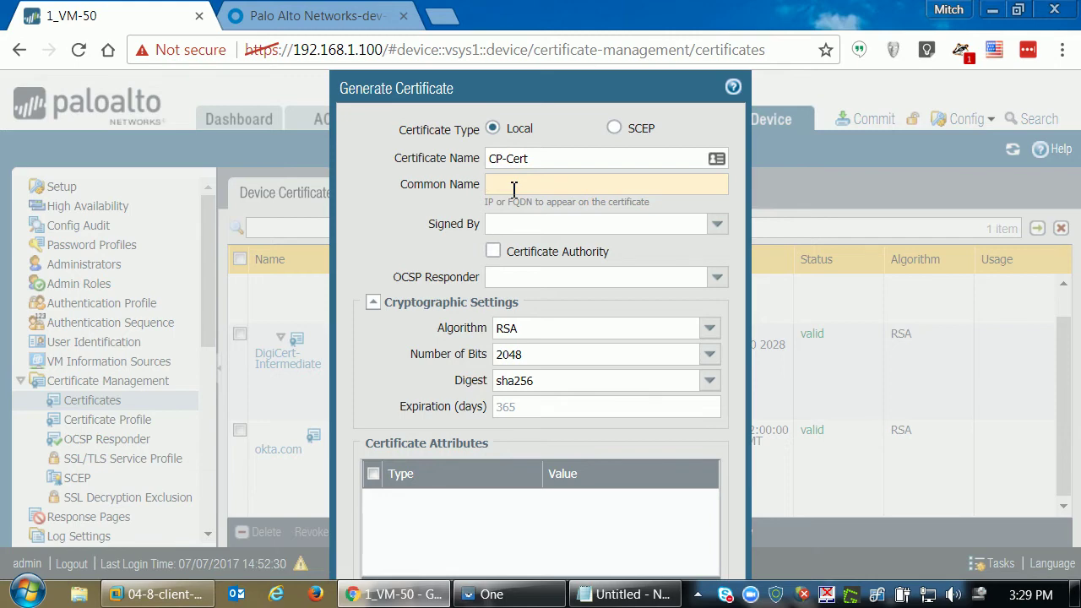
{"action": "type", "text": "192.168.1.1"}
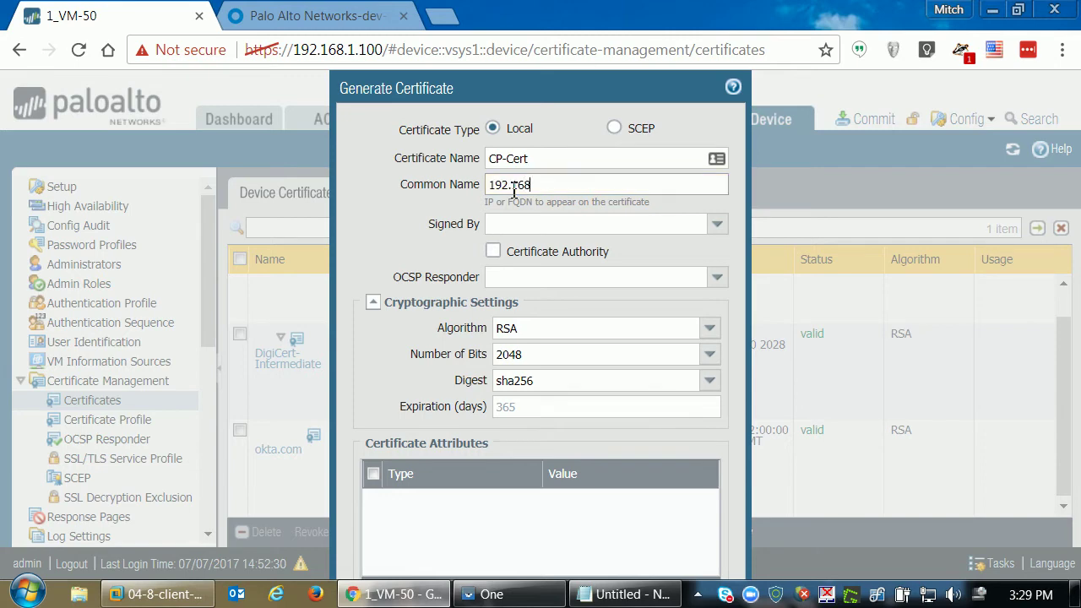
{"action": "left_click", "coordinate": [494, 252]}
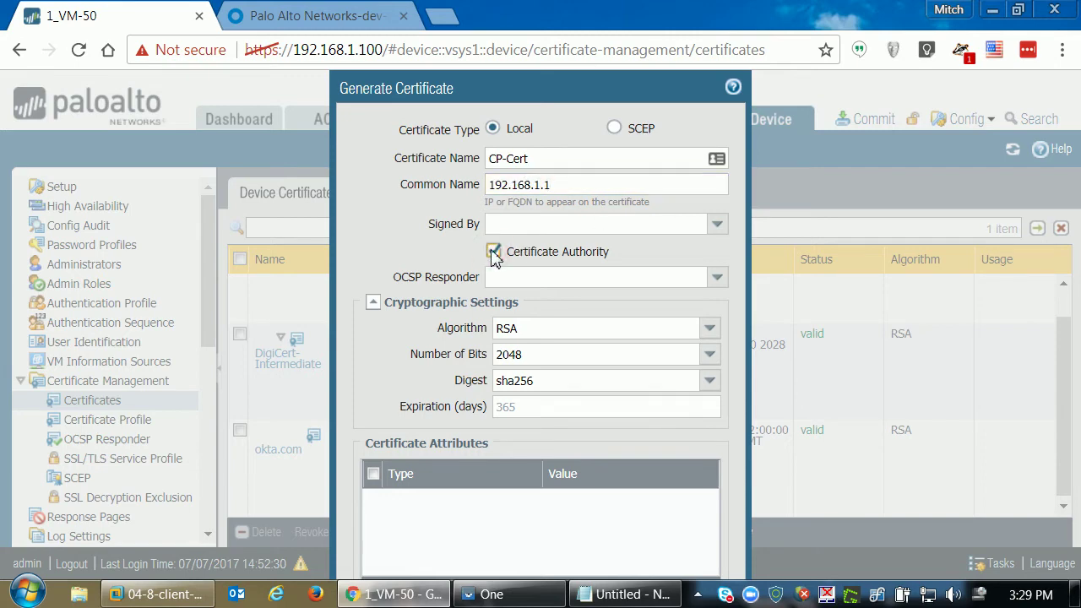
{"action": "left_click", "coordinate": [717, 224]}
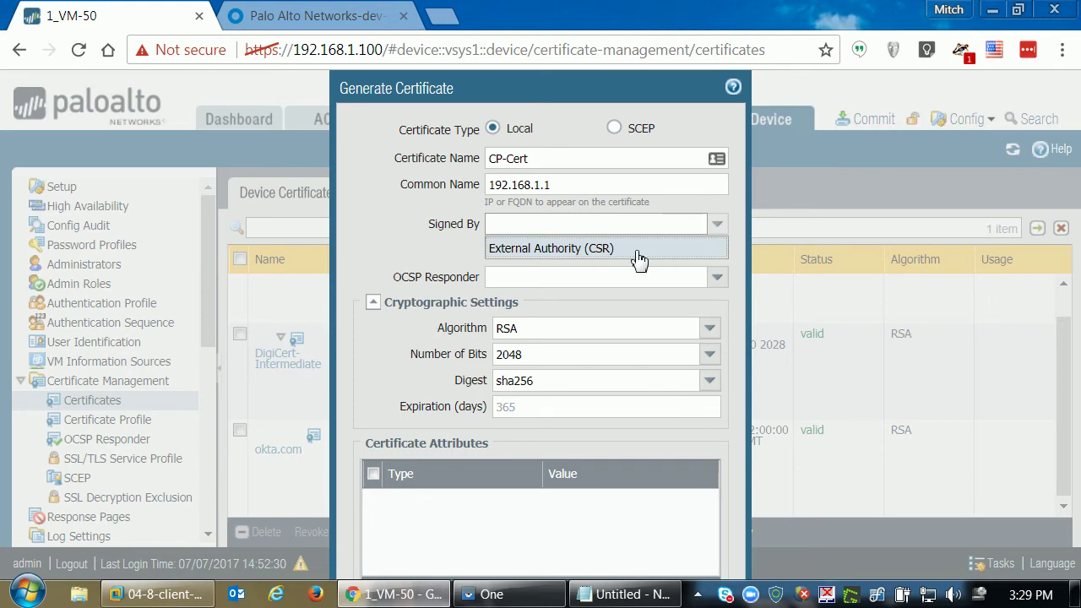
{"action": "left_click", "coordinate": [740, 236]}
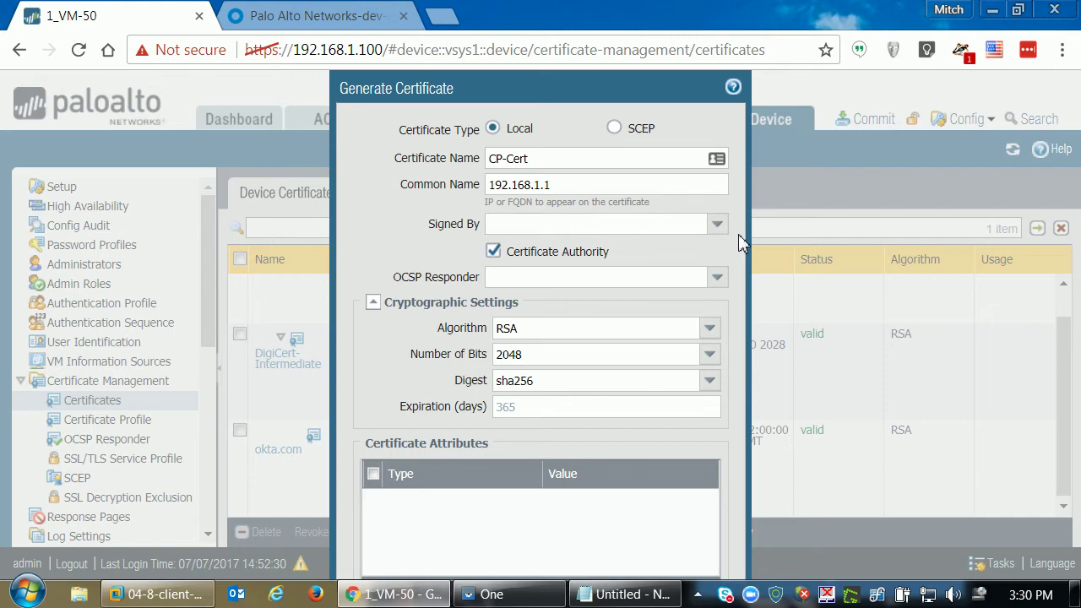
Step: Remove the empty attribute row, generate CP-Cert, and acknowledge the success message
{"action": "left_click_drag", "start_coordinate": [560, 158], "coordinate": [492, 159]}
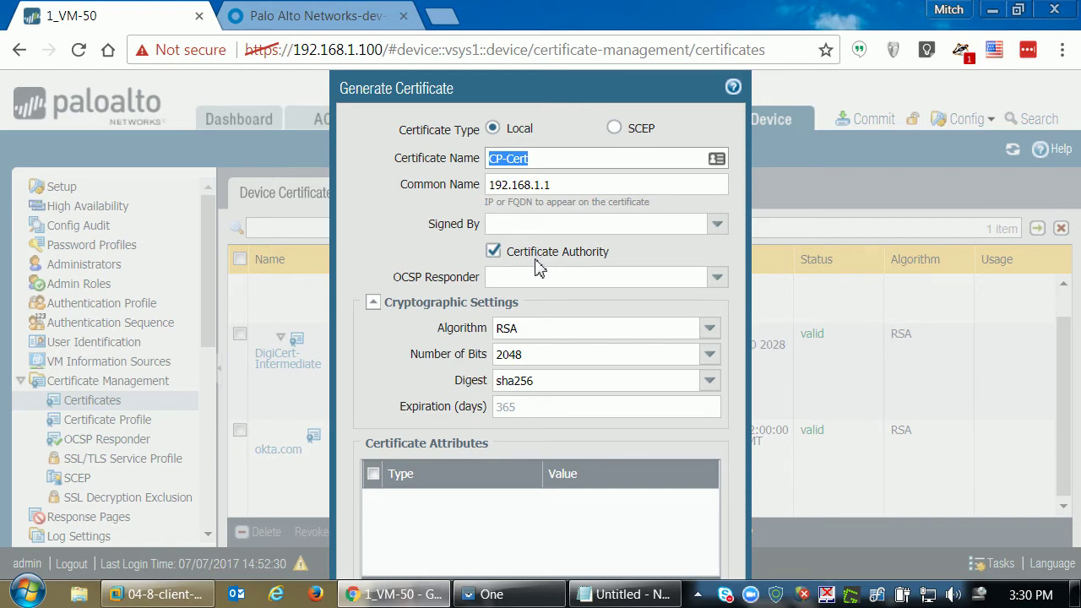
{"action": "key", "text": "F11"}
{"action": "left_click", "coordinate": [376, 520]}
{"action": "left_click", "coordinate": [381, 429]}
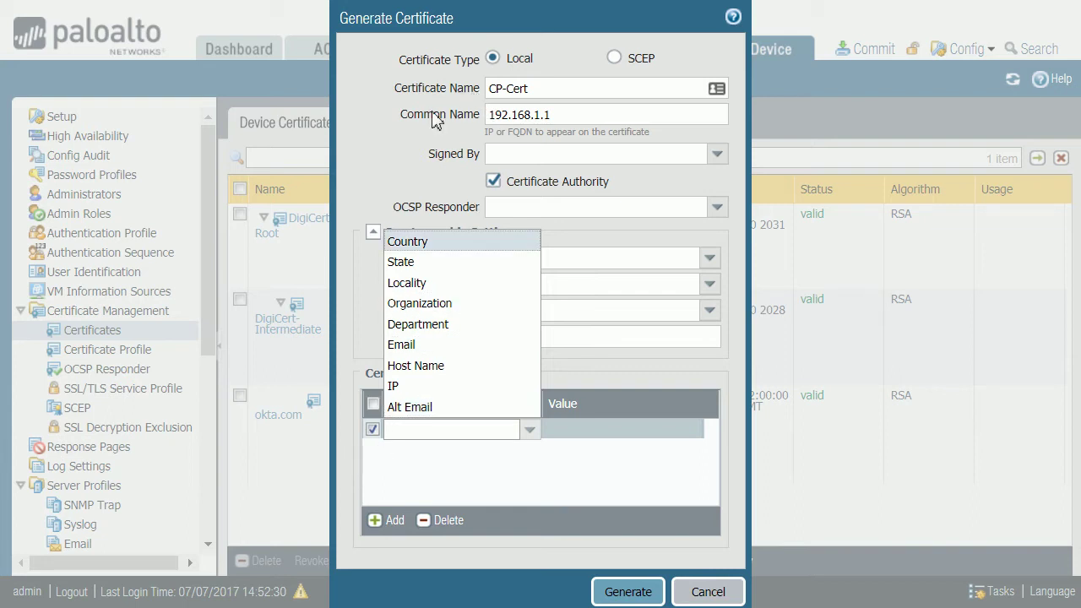
{"action": "left_click", "coordinate": [513, 485]}
{"action": "left_click", "coordinate": [441, 520]}
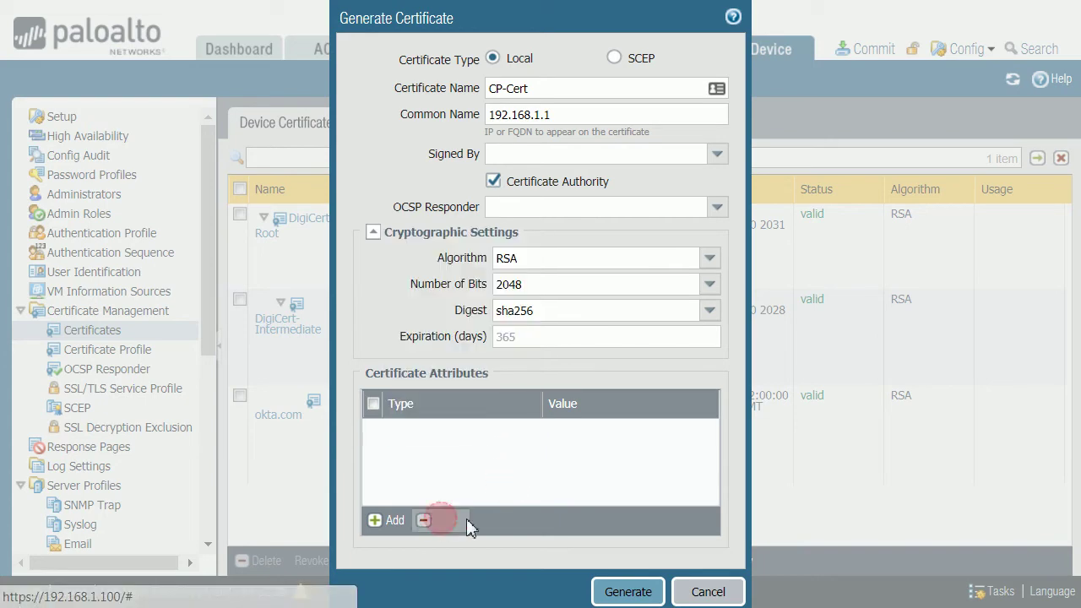
{"action": "left_click", "coordinate": [615, 595]}
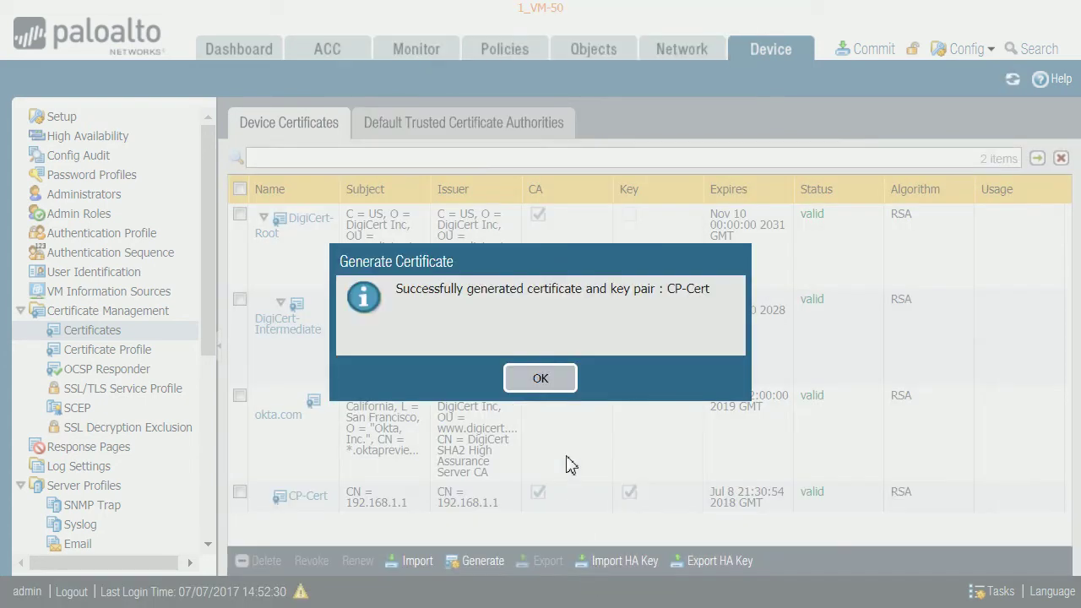
{"action": "left_click", "coordinate": [554, 386]}
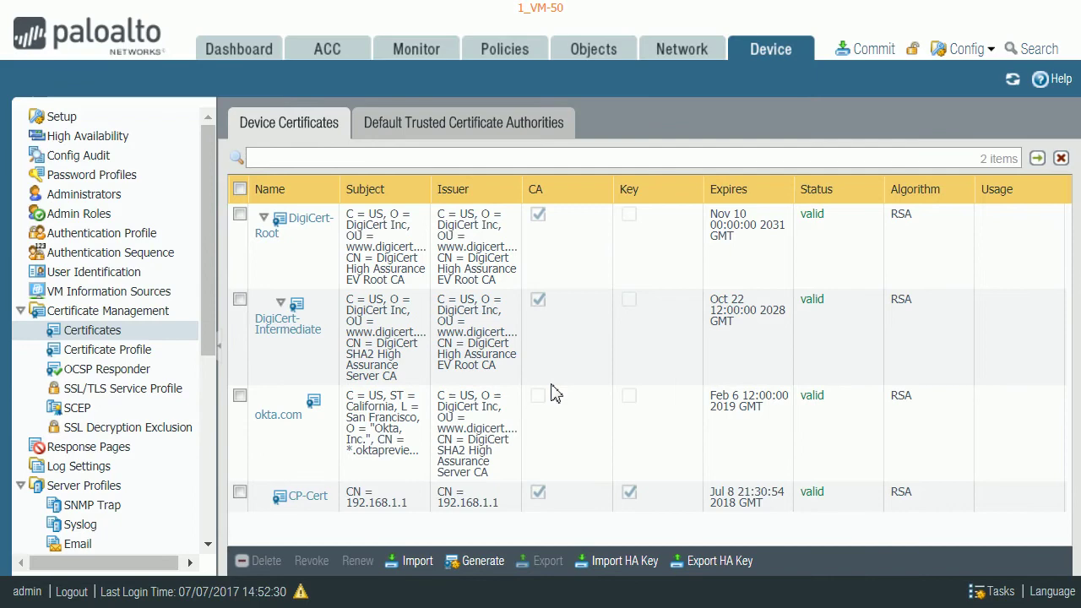
{"action": "key", "text": "F11"}
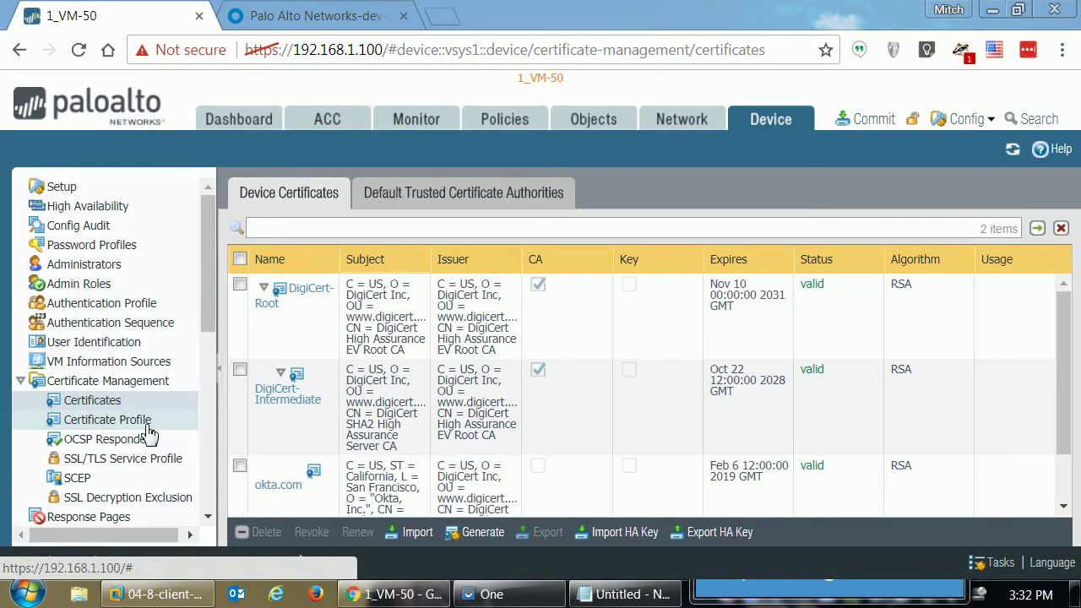
Step: Start a new certificate profile named OktaCerts and add DigiCert-Root as a CA certificate
{"action": "left_click", "coordinate": [148, 429]}
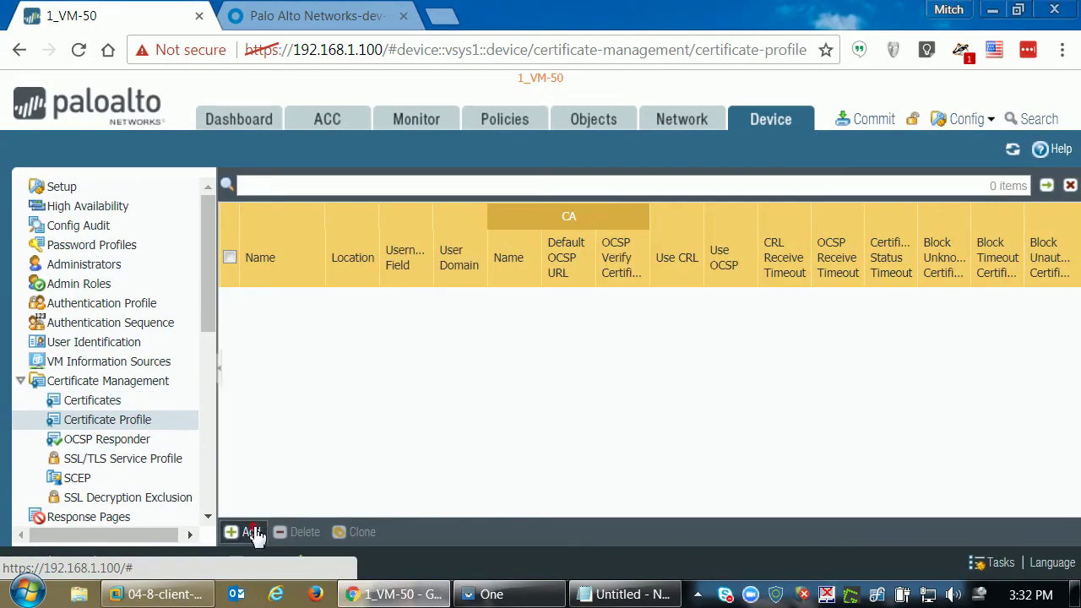
{"action": "left_click", "coordinate": [251, 531]}
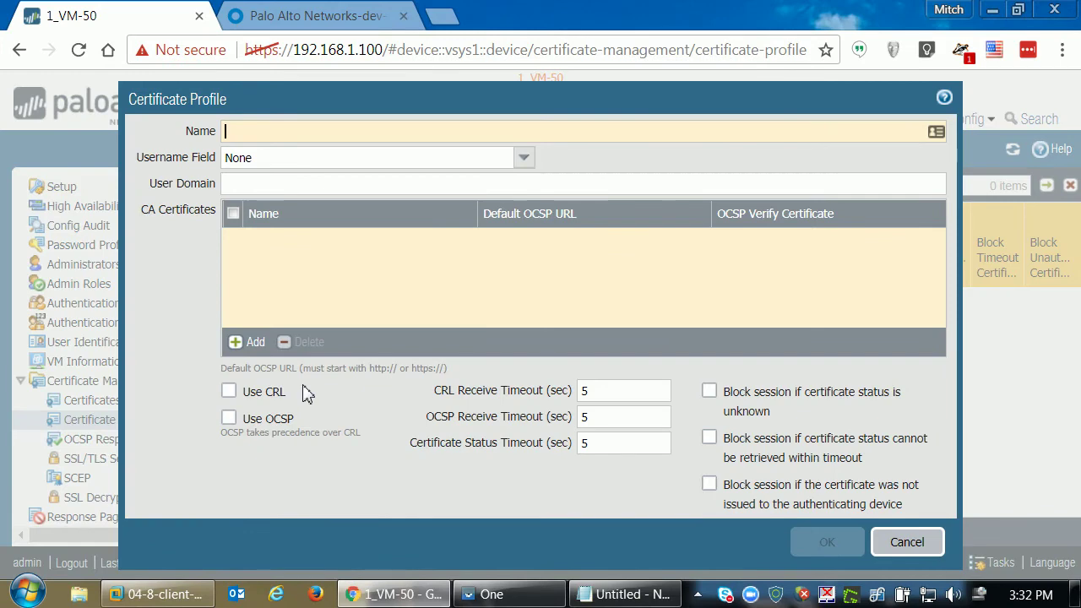
{"action": "type", "text": "Oka"}
{"action": "type", "text": "aCert"}
{"action": "type", "text": "s"}
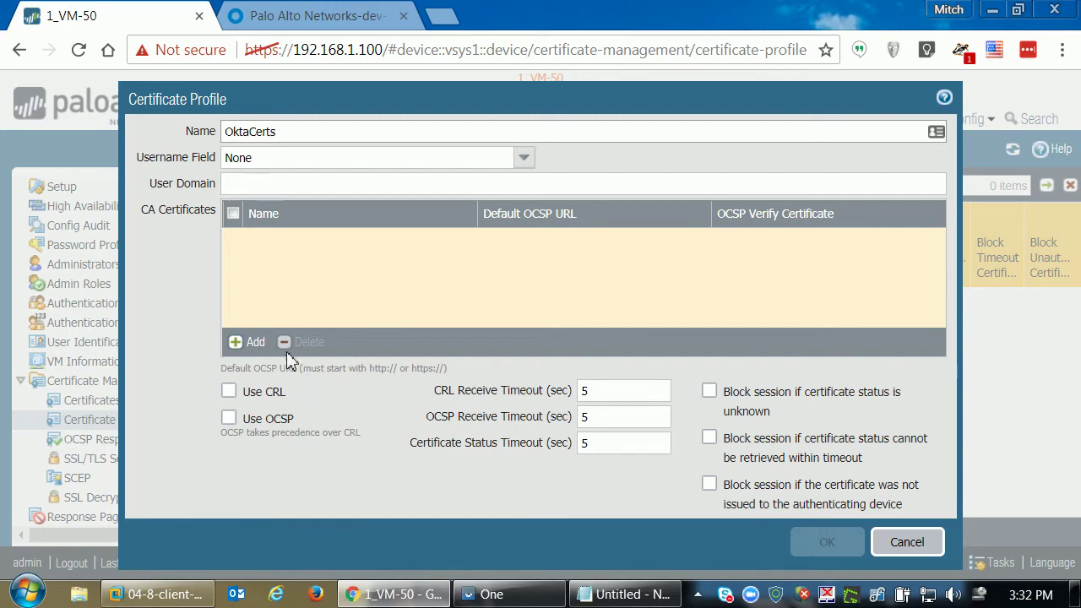
{"action": "left_click", "coordinate": [253, 341]}
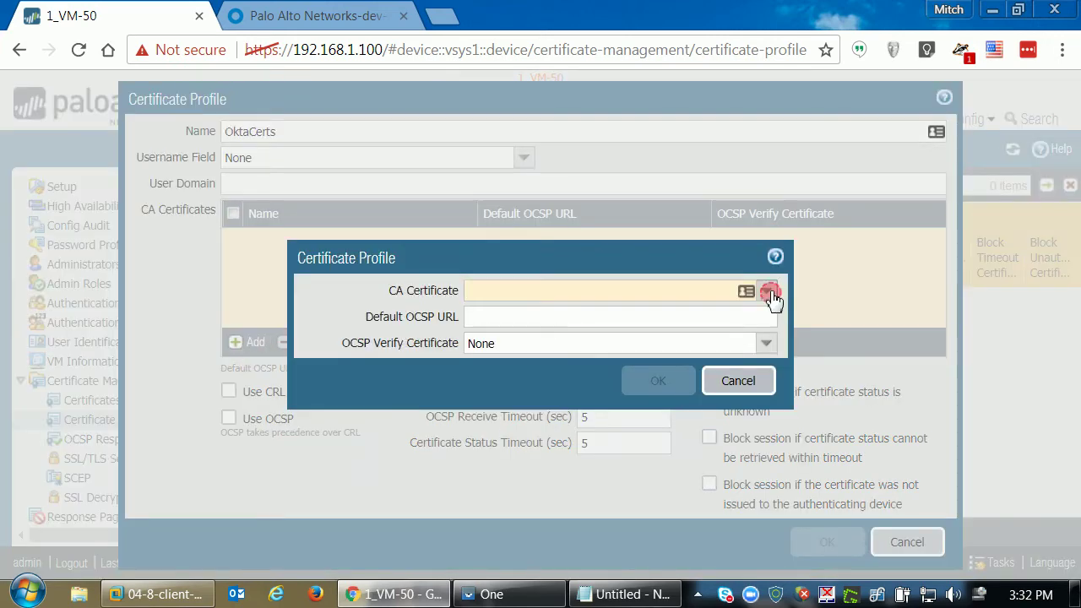
{"action": "left_click", "coordinate": [766, 291]}
{"action": "left_click", "coordinate": [506, 355]}
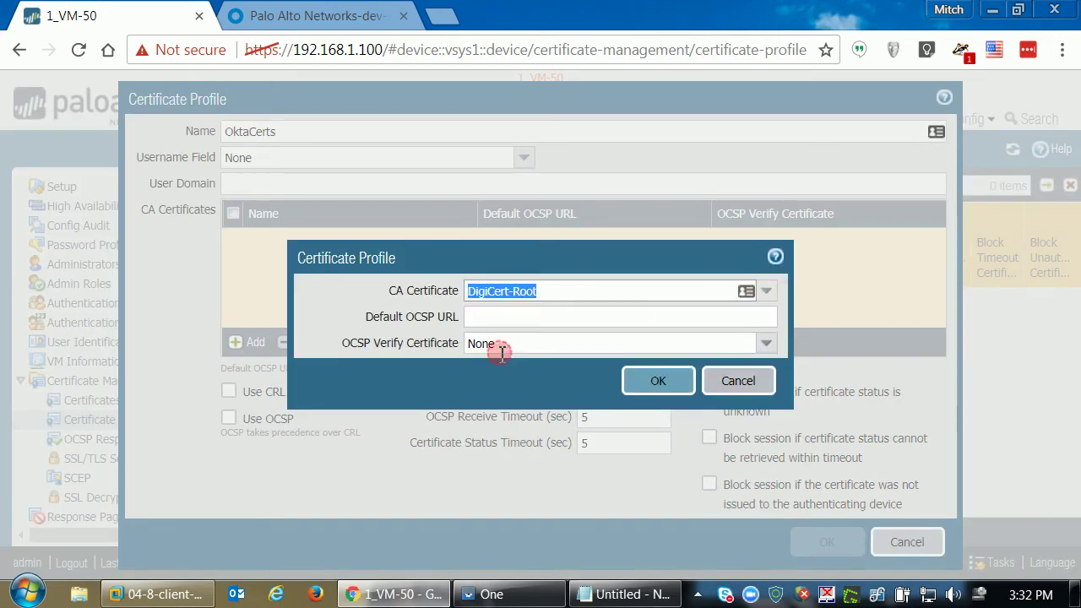
{"action": "left_click", "coordinate": [655, 381]}
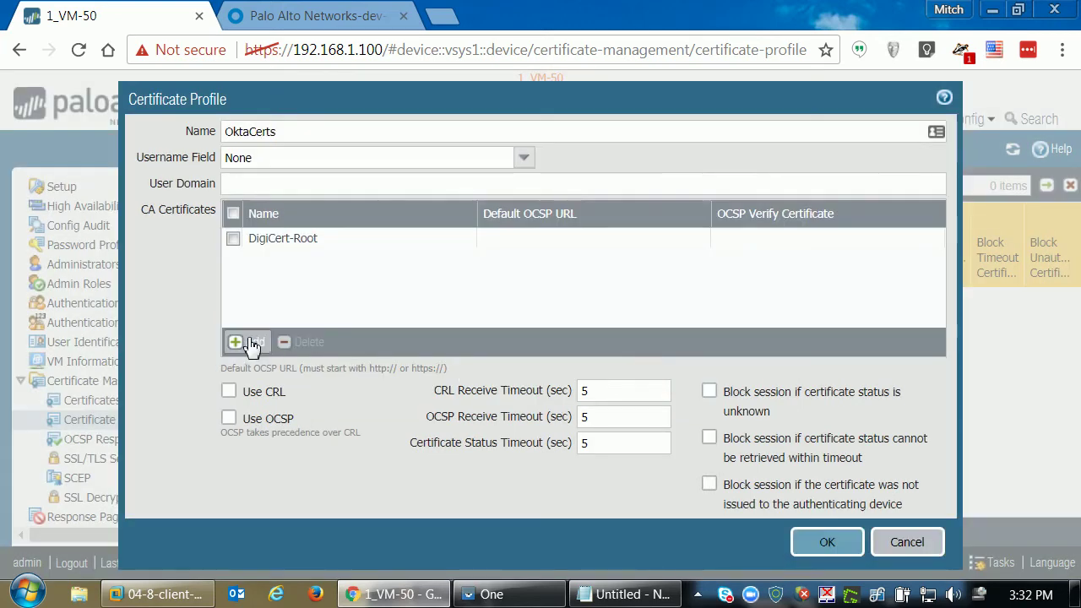
Step: Add DigiCert-Intermediate as a second CA certificate and save the OktaCerts profile
{"action": "left_click", "coordinate": [235, 342]}
{"action": "left_click", "coordinate": [766, 291]}
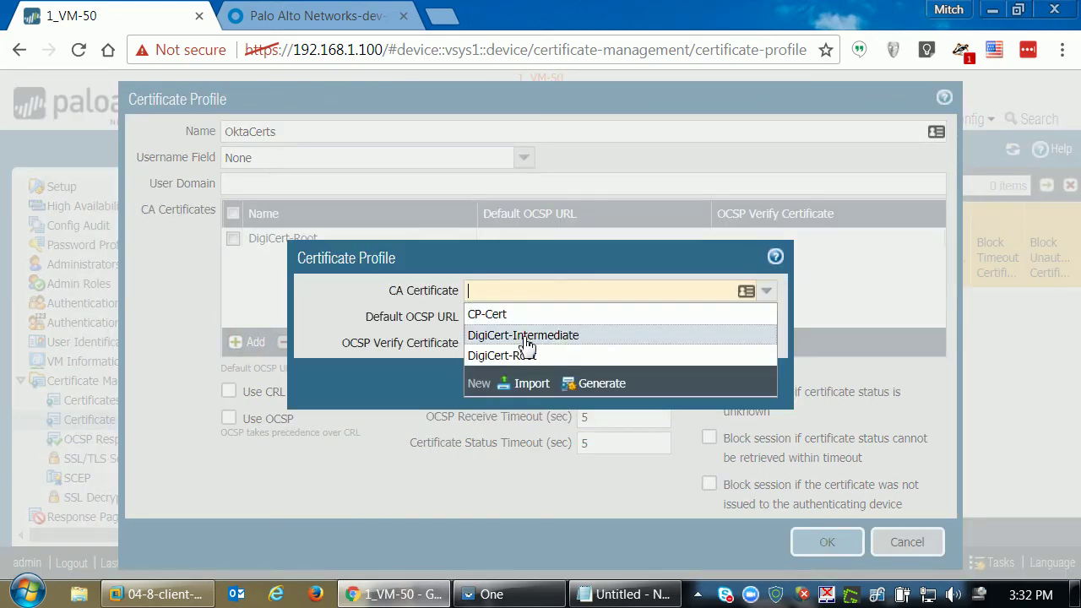
{"action": "left_click", "coordinate": [514, 338]}
{"action": "left_click", "coordinate": [647, 381]}
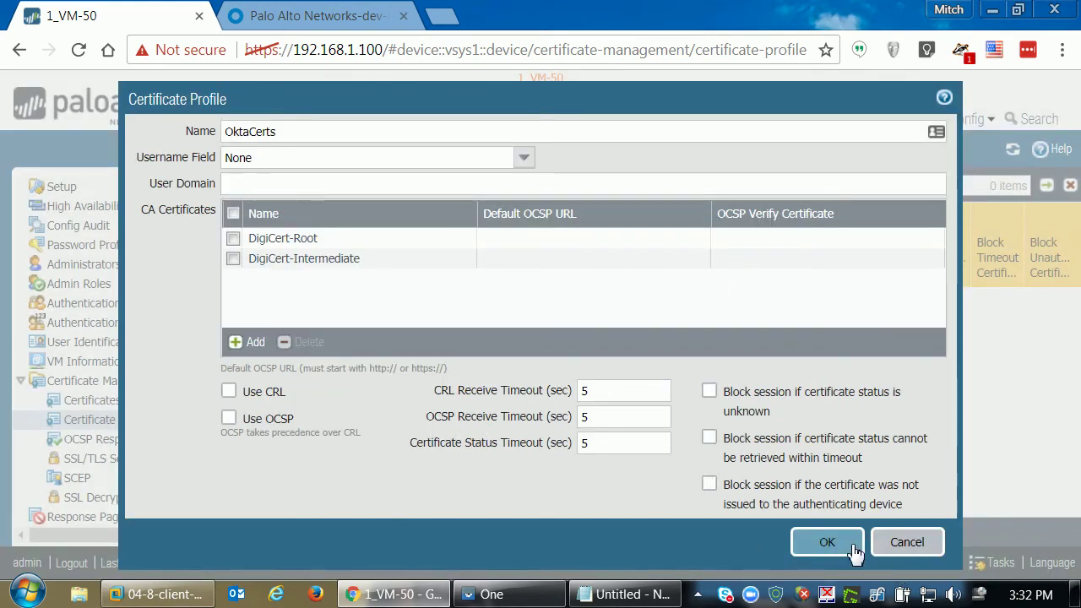
{"action": "left_click", "coordinate": [827, 542]}
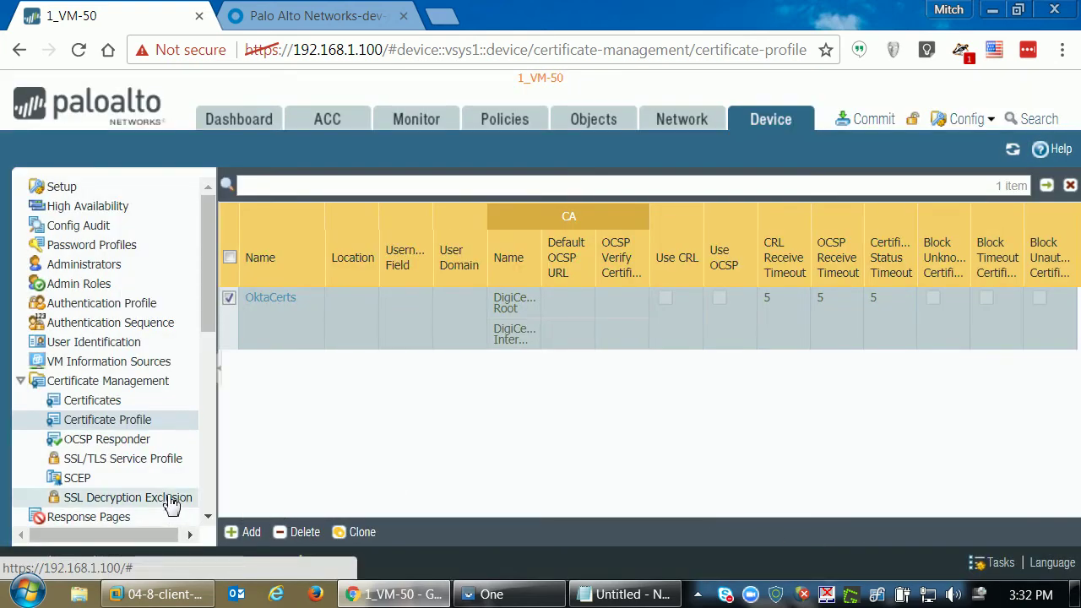
Step: Add SSL/TLS service profile CP-TLS with certificate CP-Cert, minimum TLSv1.0, maximum Max
{"action": "left_click", "coordinate": [151, 460]}
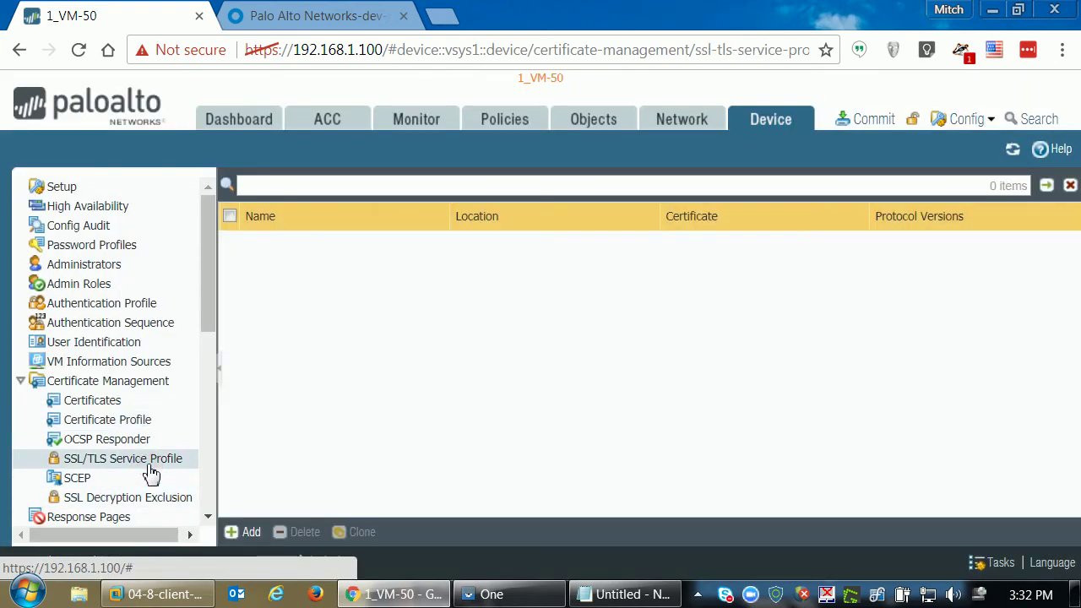
{"action": "left_click", "coordinate": [256, 530]}
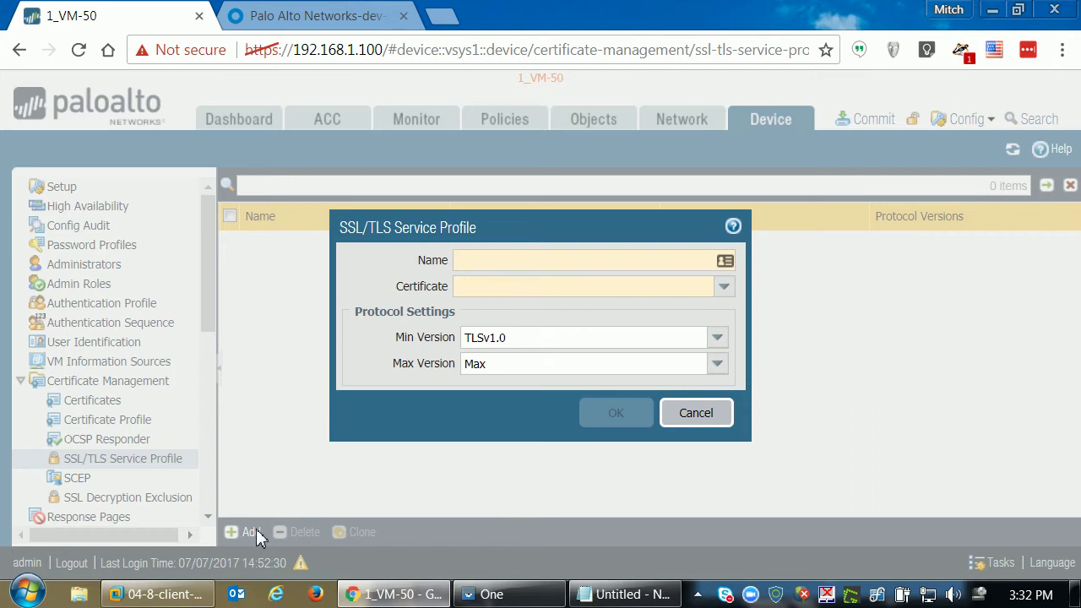
{"action": "type", "text": "CP-TLS"}
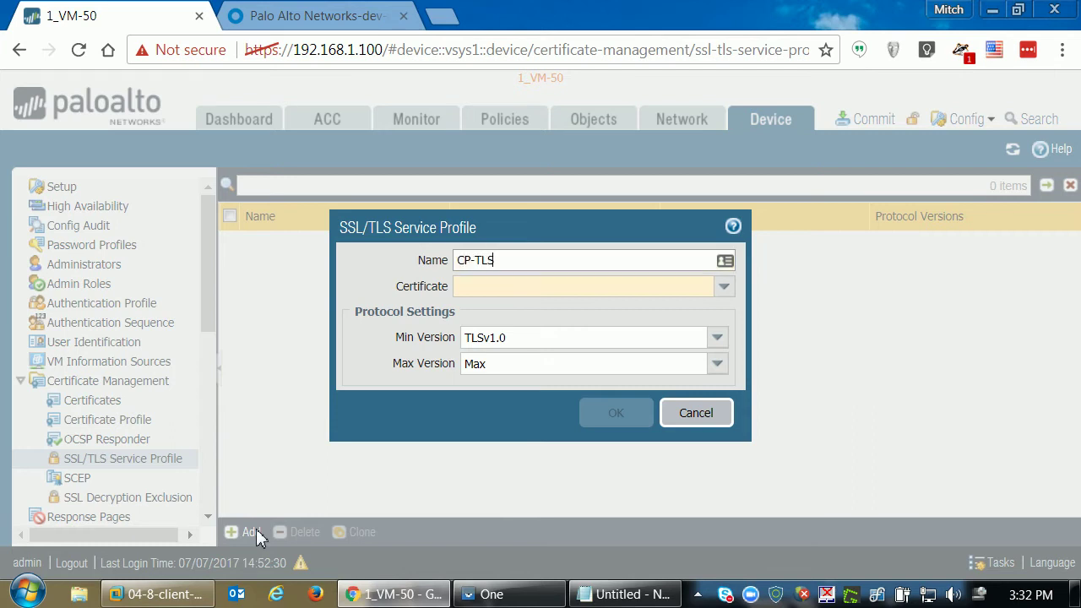
{"action": "left_click", "coordinate": [724, 289]}
{"action": "left_click", "coordinate": [490, 311]}
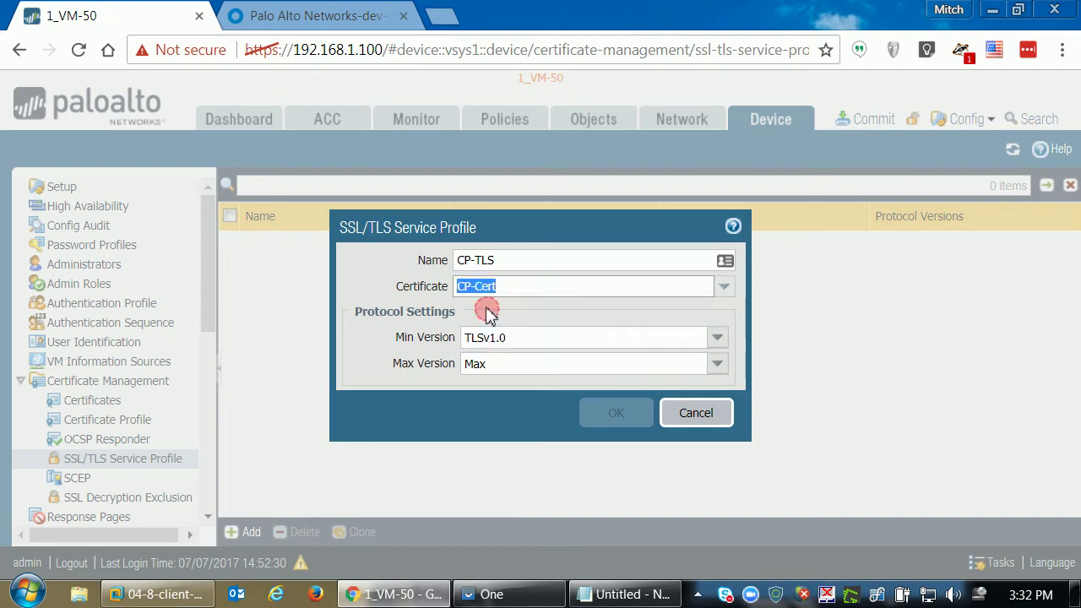
{"action": "left_click", "coordinate": [380, 337]}
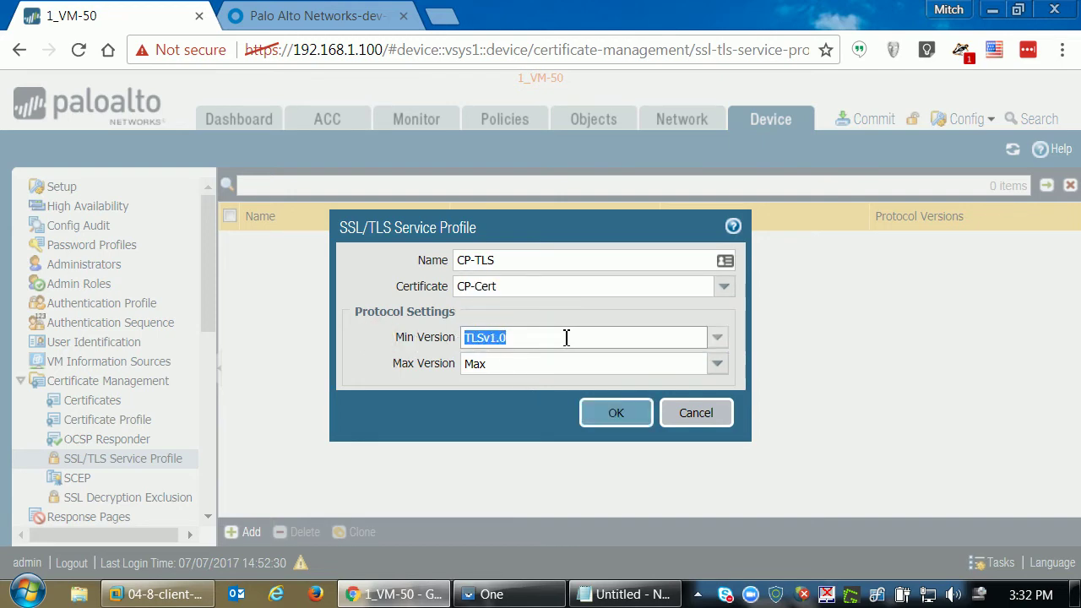
{"action": "left_click", "coordinate": [717, 339]}
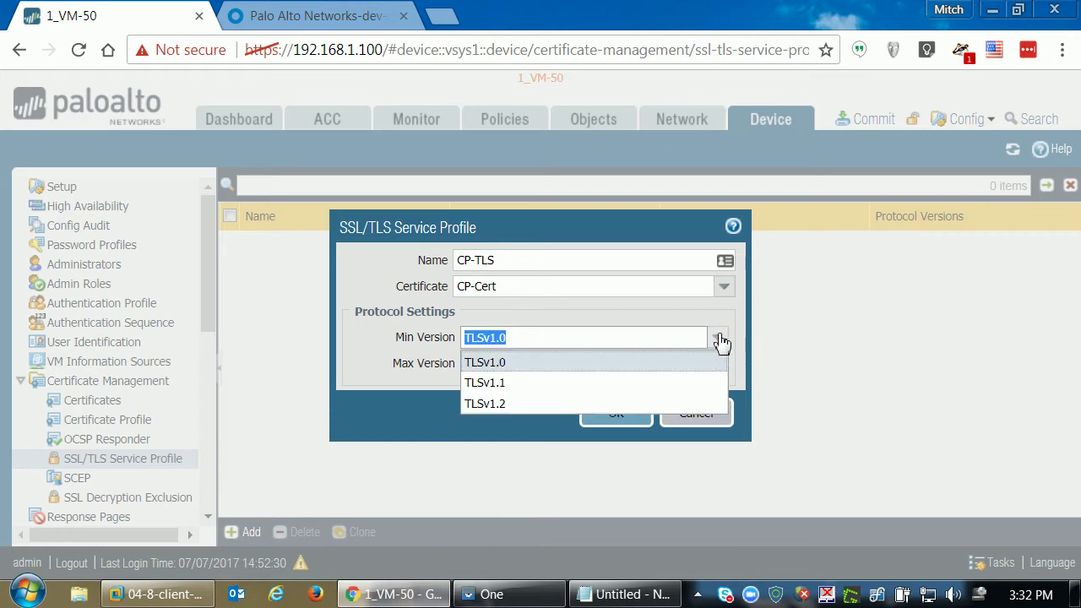
{"action": "left_click", "coordinate": [726, 323]}
{"action": "left_click", "coordinate": [629, 413]}
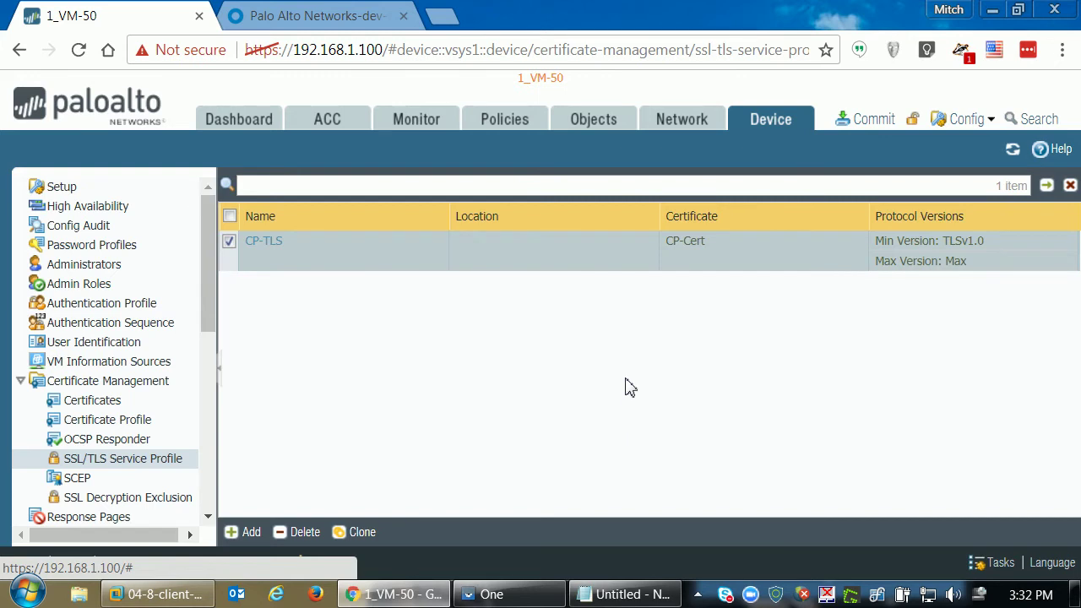
{"action": "left_click_drag", "start_coordinate": [207, 272], "coordinate": [193, 396]}
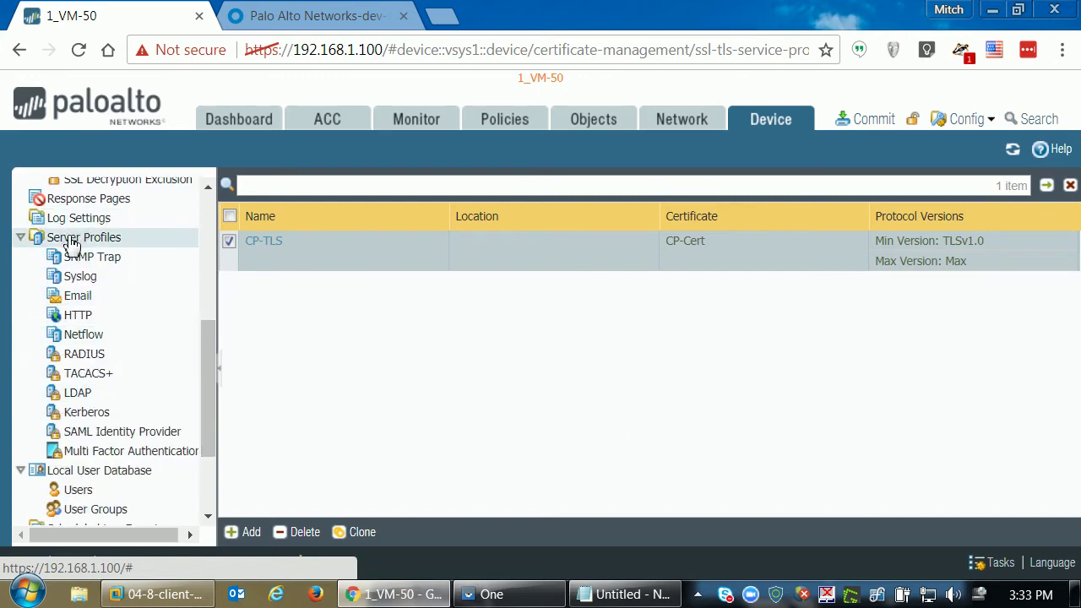
Step: Start a new MFA server profile using certificate profile OktaCerts and vendor Okta Adaptive
{"action": "left_click", "coordinate": [139, 453]}
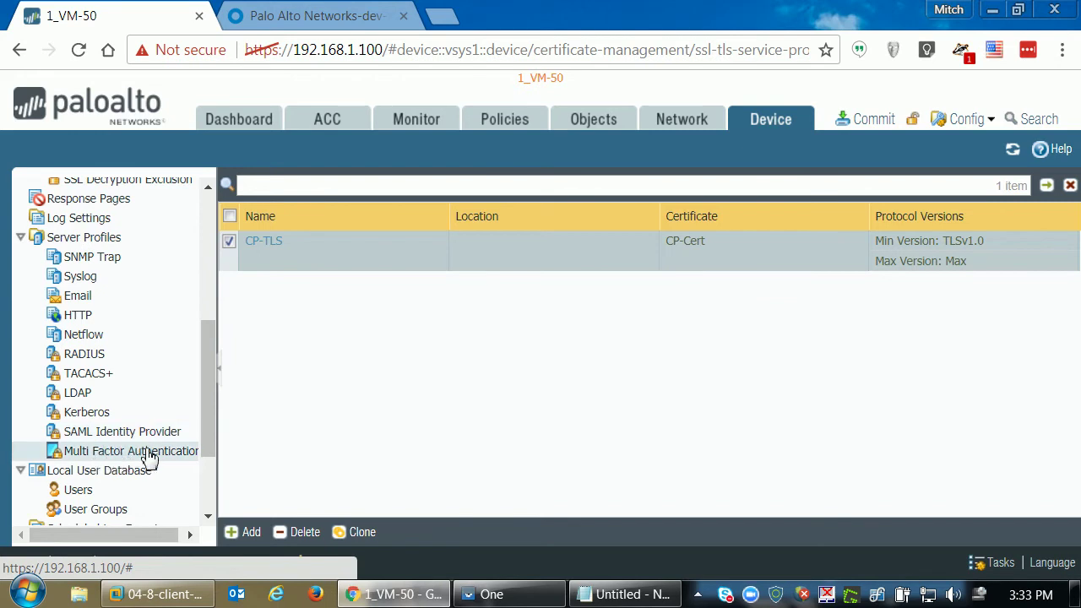
{"action": "left_click", "coordinate": [248, 531]}
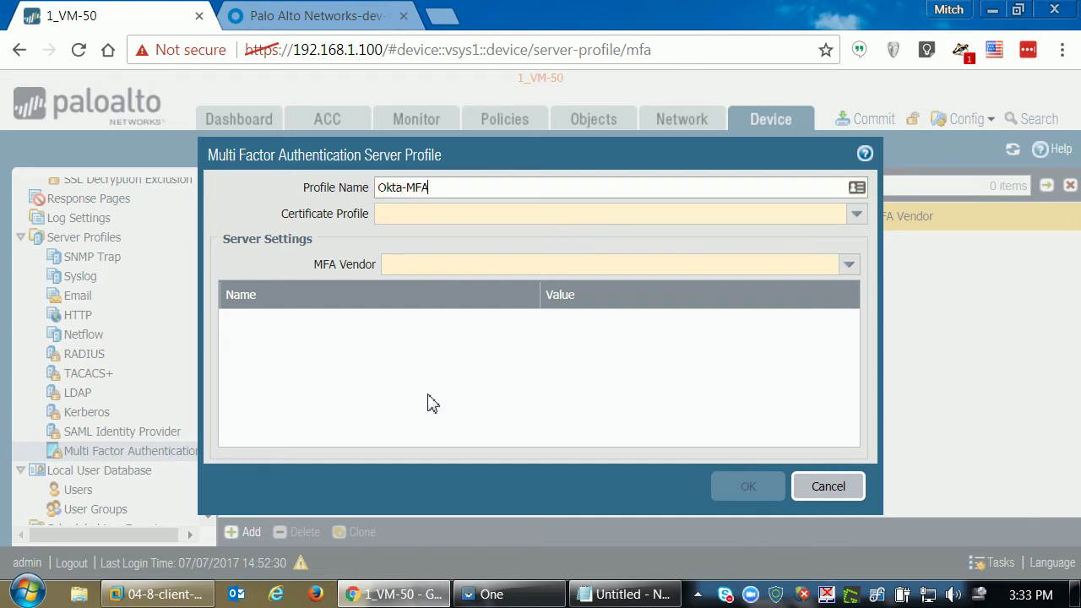
{"action": "left_click", "coordinate": [856, 215]}
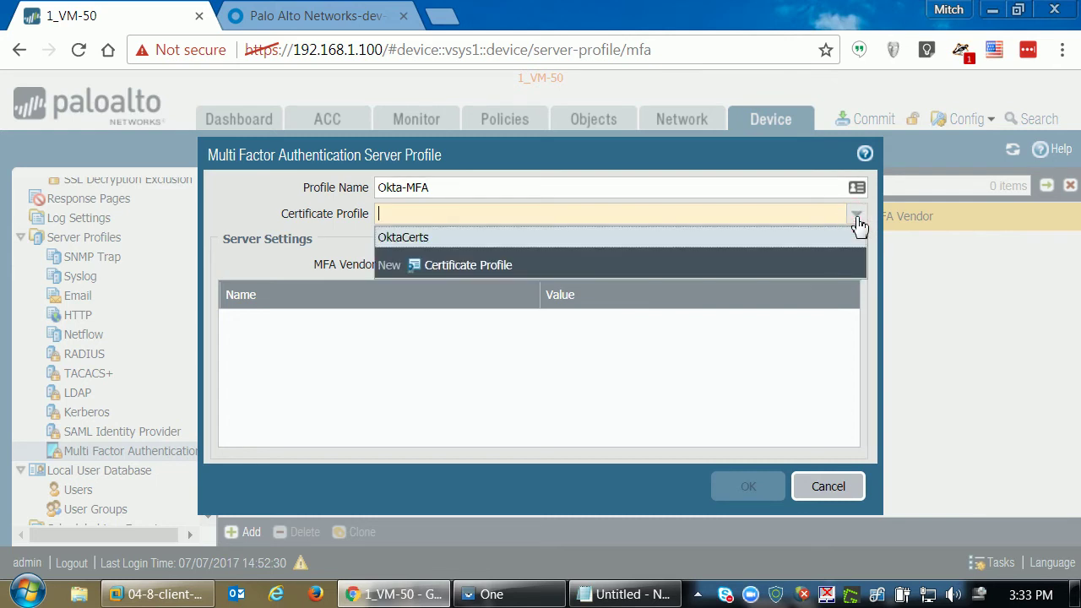
{"action": "left_click", "coordinate": [390, 239]}
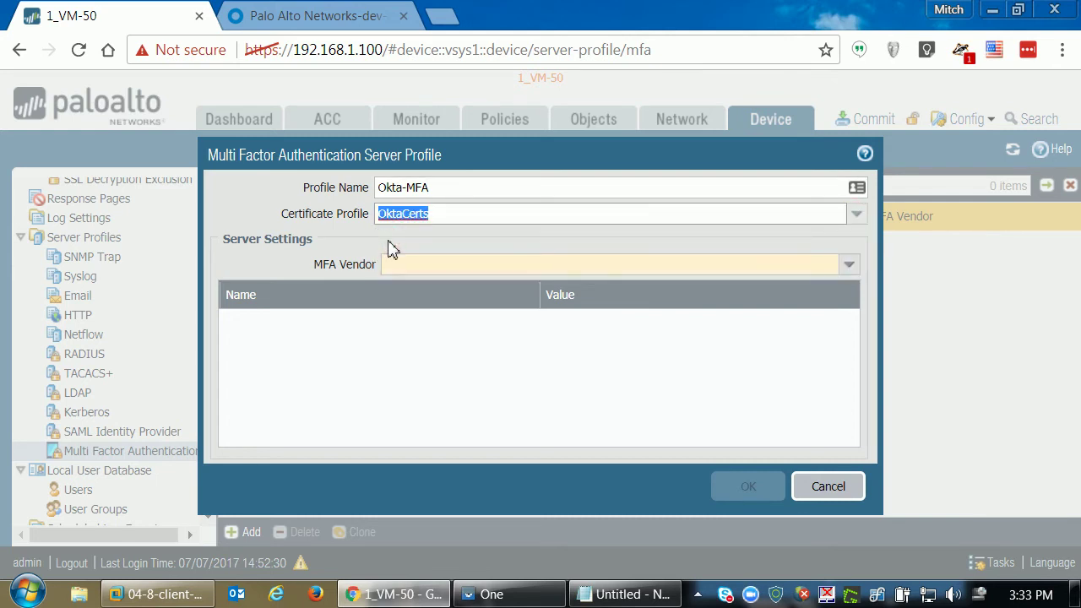
{"action": "left_click", "coordinate": [848, 266]}
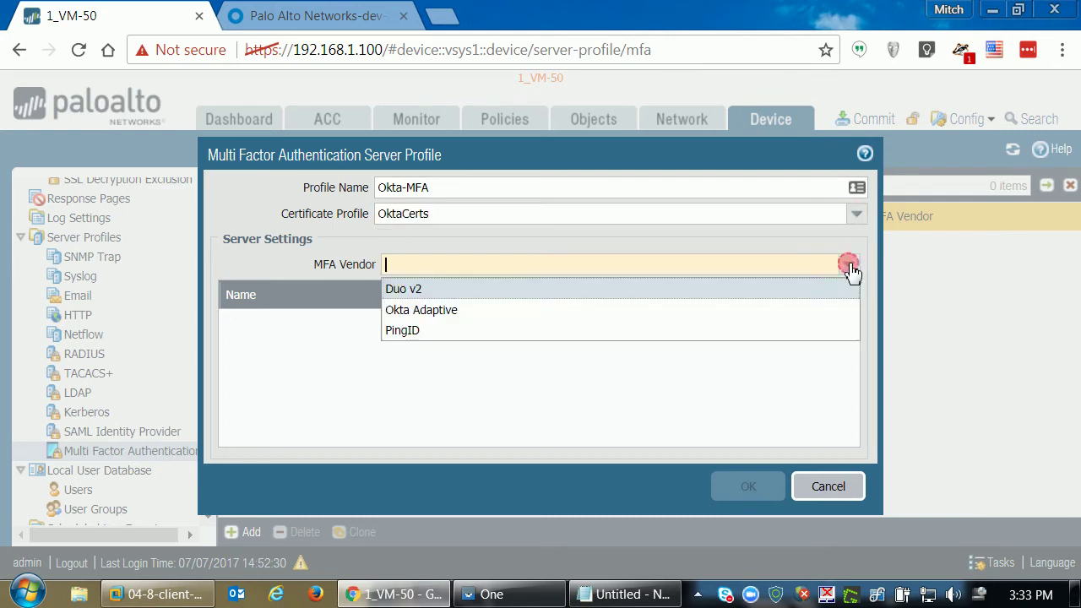
{"action": "left_click", "coordinate": [418, 313]}
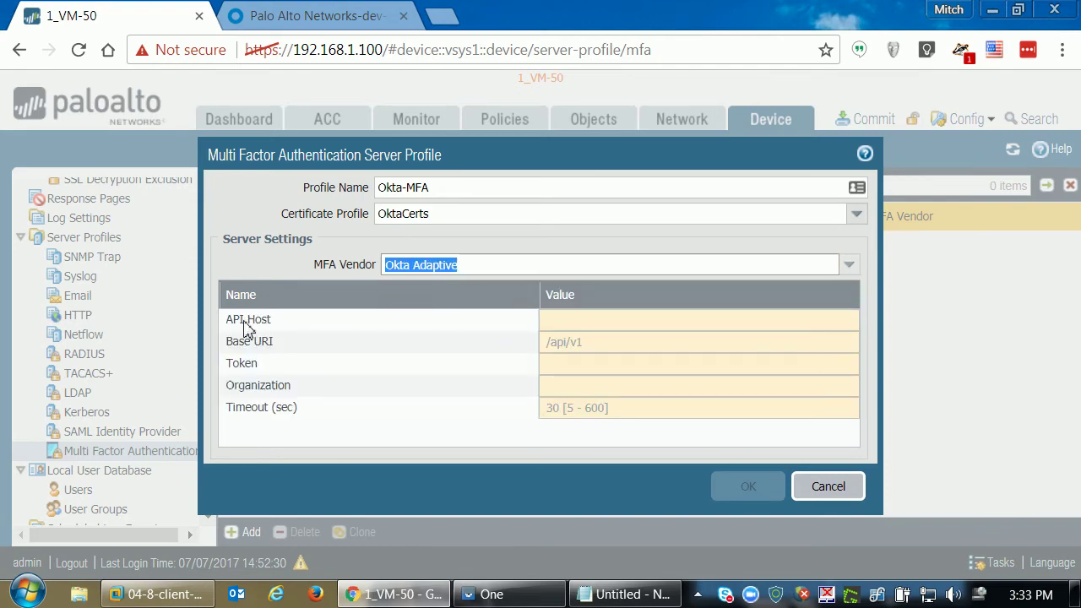
Step: Fill the API Host value with the Okta host address copied from Notepad
{"action": "left_click", "coordinate": [567, 321]}
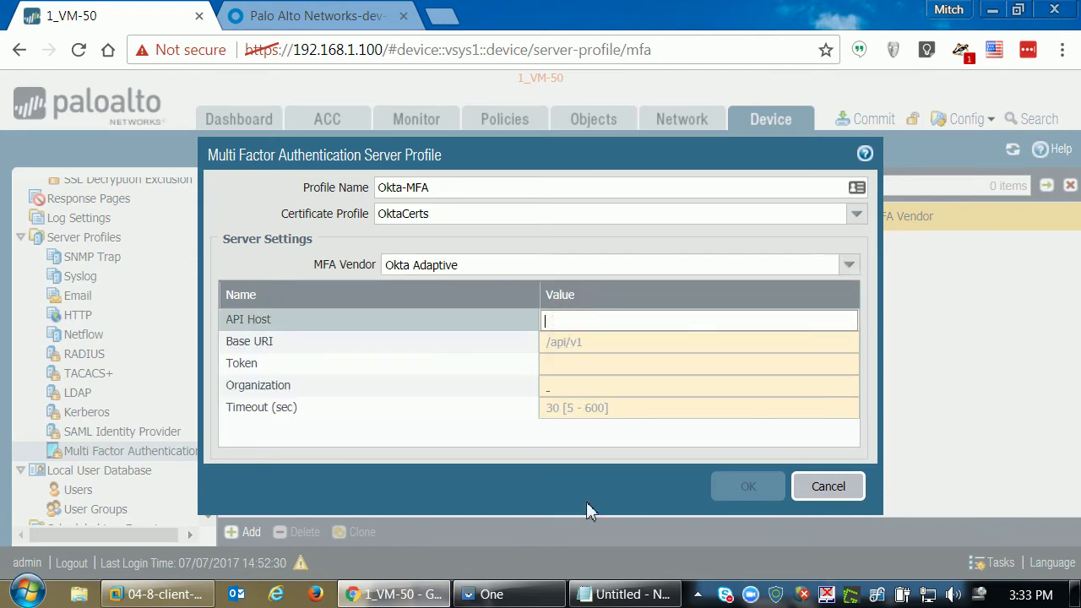
{"action": "left_click", "coordinate": [623, 594]}
{"action": "left_click_drag", "start_coordinate": [394, 119], "coordinate": [135, 120]}
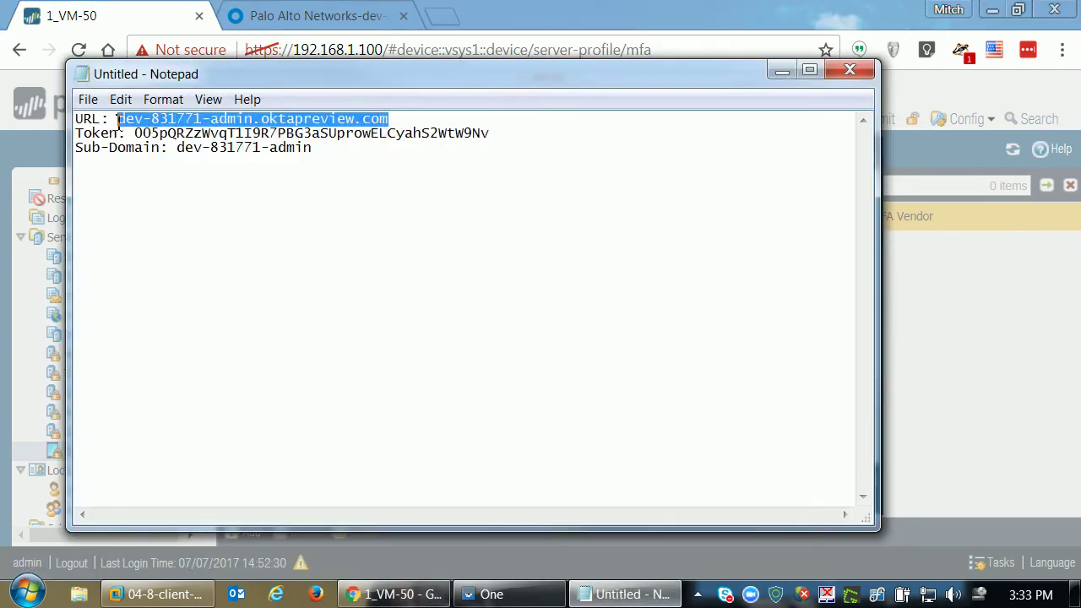
{"action": "key", "text": "alt+Tab"}
{"action": "key", "text": "ctrl+v"}
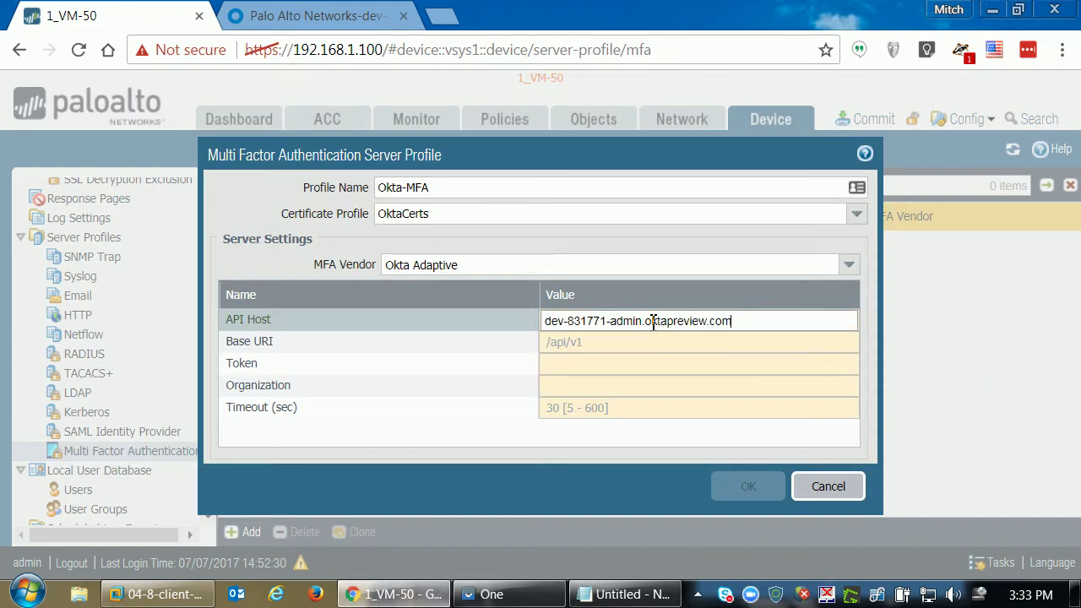
Step: Paste the Okta API token from Notepad into the Token value
{"action": "left_click", "coordinate": [618, 372]}
{"action": "left_click", "coordinate": [625, 594]}
{"action": "left_click_drag", "start_coordinate": [490, 133], "coordinate": [135, 133]}
{"action": "left_click", "coordinate": [422, 595]}
{"action": "left_click", "coordinate": [582, 365]}
{"action": "key", "text": "ctrl+v"}
Step: Paste the Okta organization name into the Organization value and save Okta-MFA
{"action": "left_click", "coordinate": [624, 594]}
{"action": "left_click_drag", "start_coordinate": [311, 150], "coordinate": [176, 148]}
{"action": "key", "text": "ctrl+c"}
{"action": "key", "text": "alt+Tab"}
{"action": "left_click", "coordinate": [572, 390]}
{"action": "key", "text": "ctrl+v"}
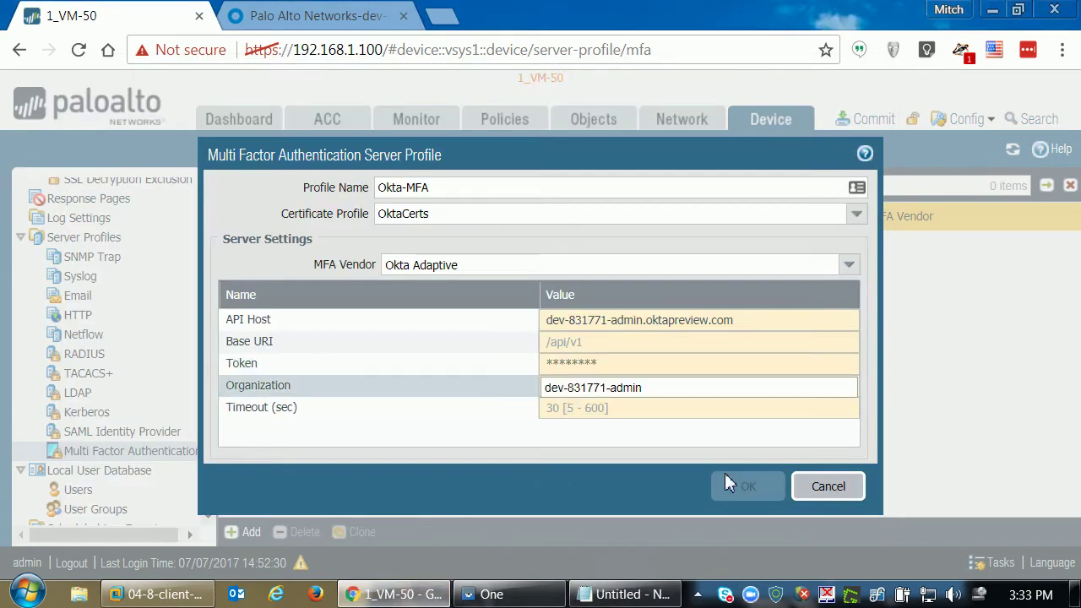
{"action": "left_click", "coordinate": [731, 486]}
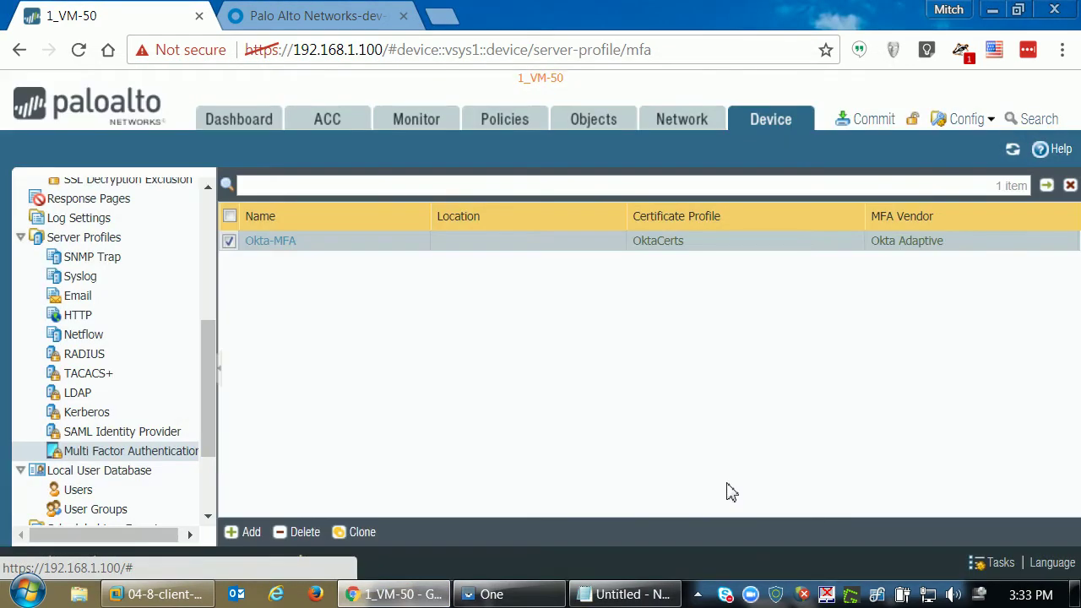
Step: Add local user firewalloperator with a confirmed password, declining the browser's password save
{"action": "left_click", "coordinate": [82, 492]}
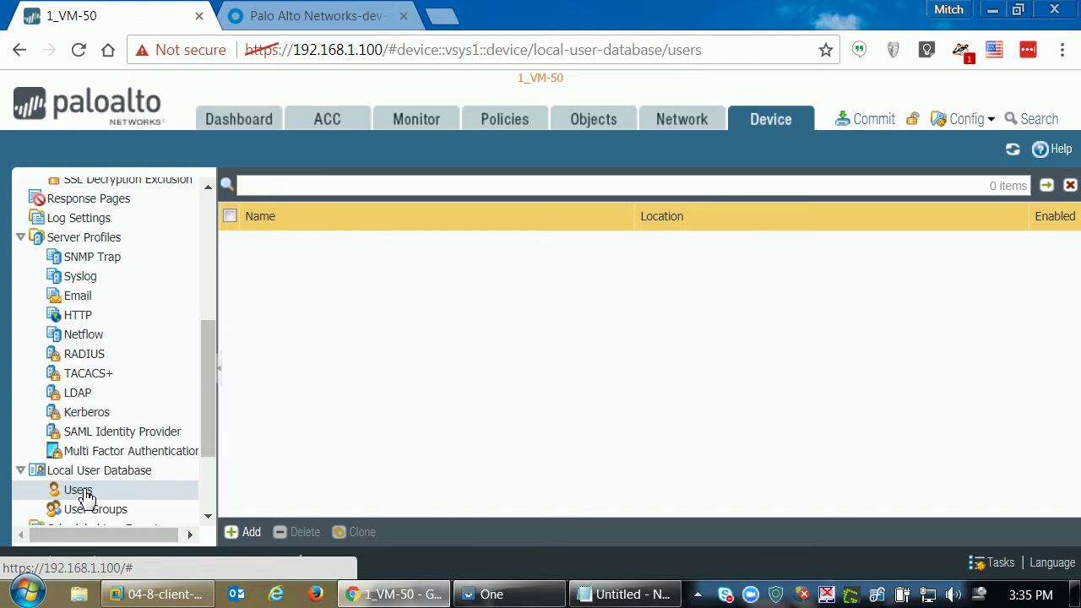
{"action": "left_click", "coordinate": [243, 533]}
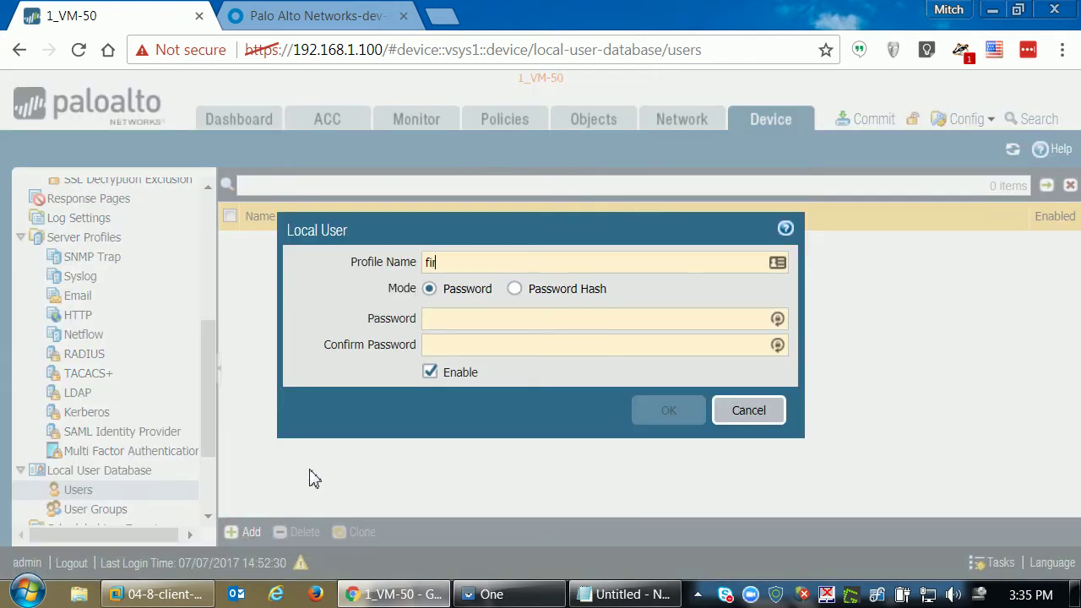
{"action": "type", "text": "firewalloperator"}
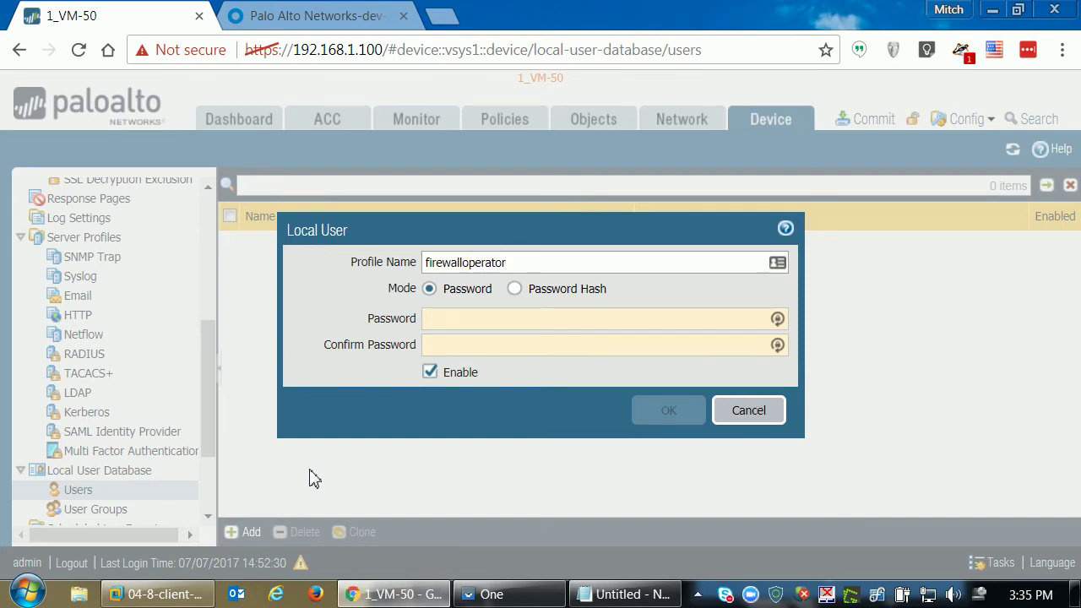
{"action": "left_click", "coordinate": [471, 319]}
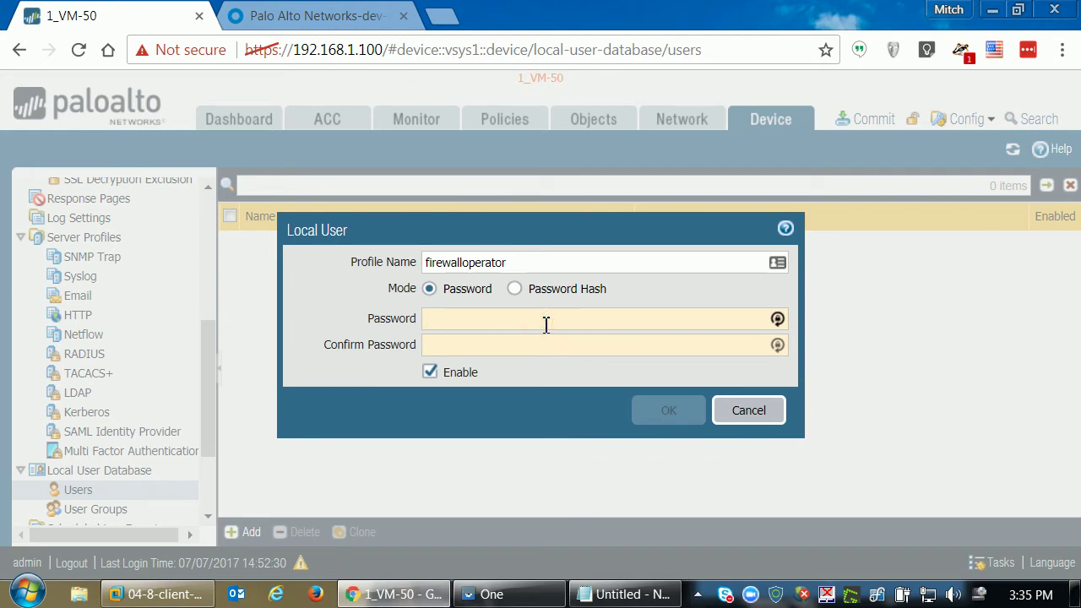
{"action": "type", "text": "**********"}
{"action": "key", "text": "Tab"}
{"action": "type", "text": "**********"}
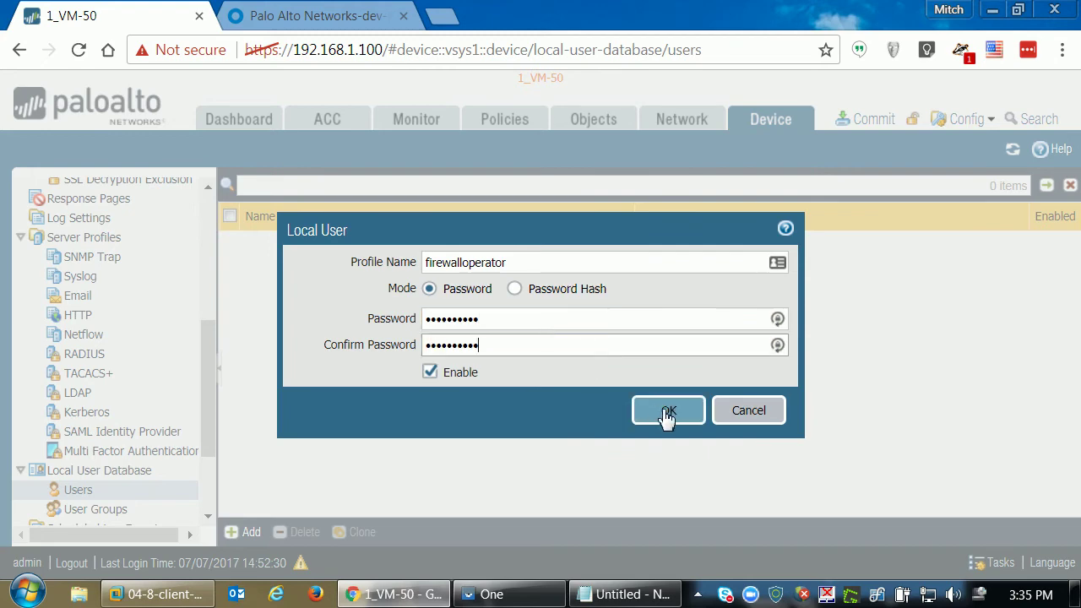
{"action": "left_click", "coordinate": [667, 411]}
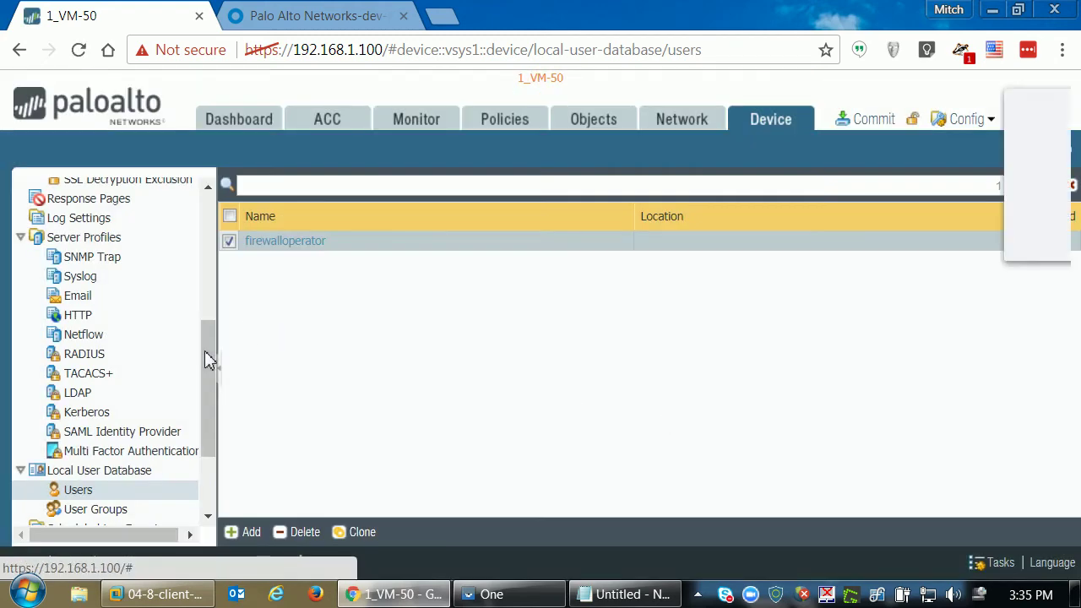
{"action": "left_click", "coordinate": [902, 244]}
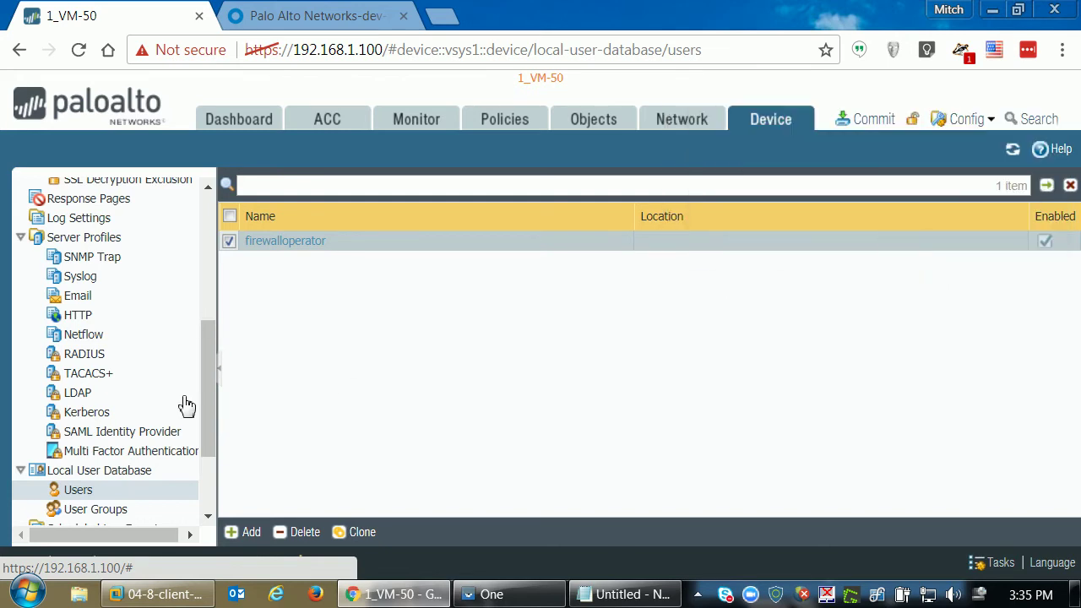
{"action": "left_click_drag", "start_coordinate": [208, 366], "coordinate": [196, 257]}
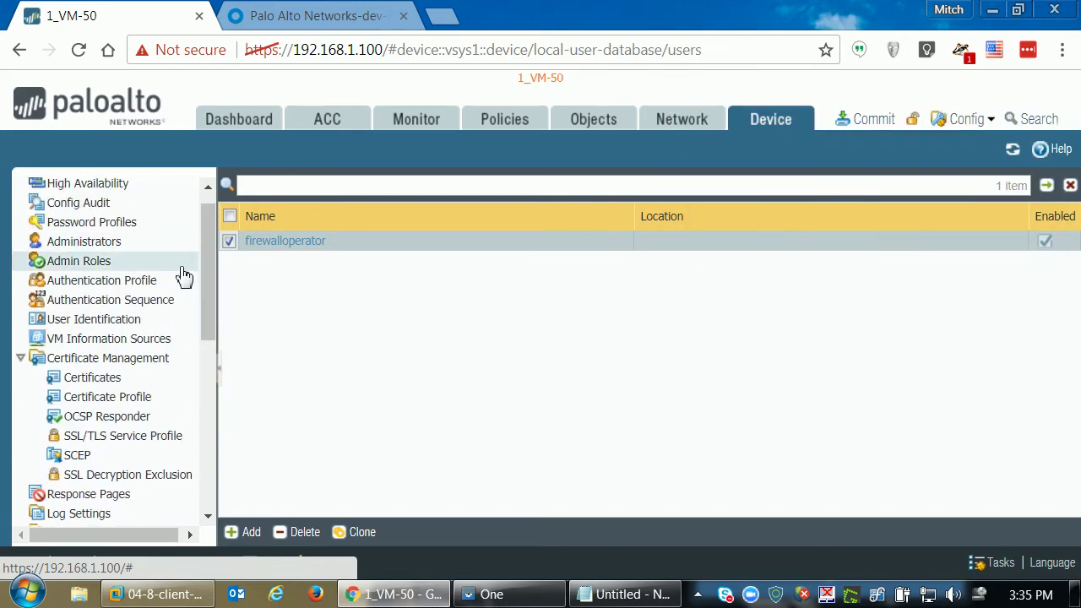
{"action": "left_click", "coordinate": [139, 278]}
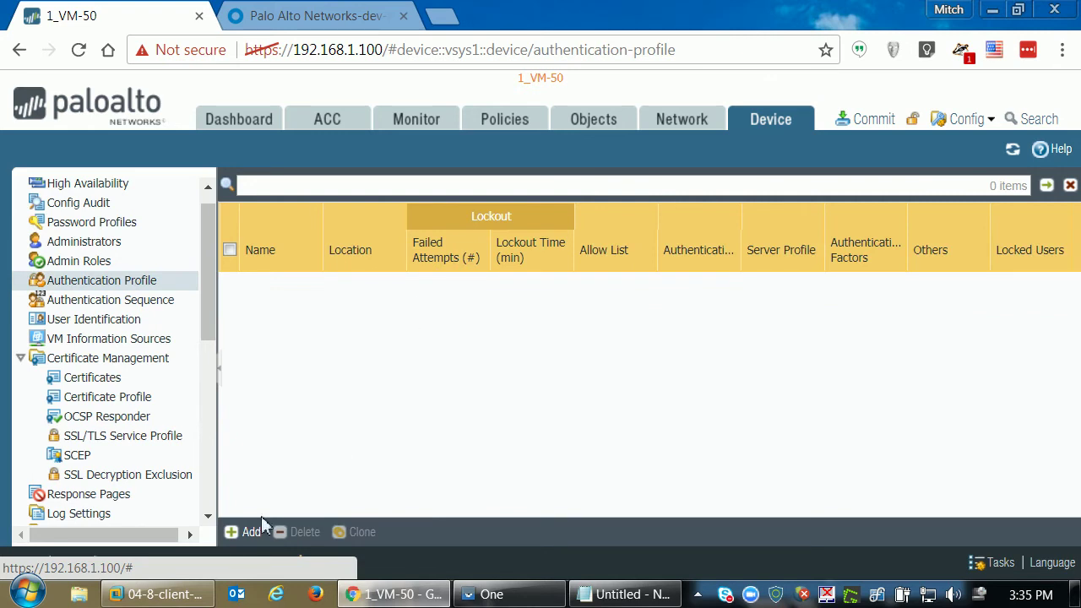
Step: Add authentication profile Okta-Auth with additional factors enabled, using Okta-MFA as the factor
{"action": "left_click", "coordinate": [245, 532]}
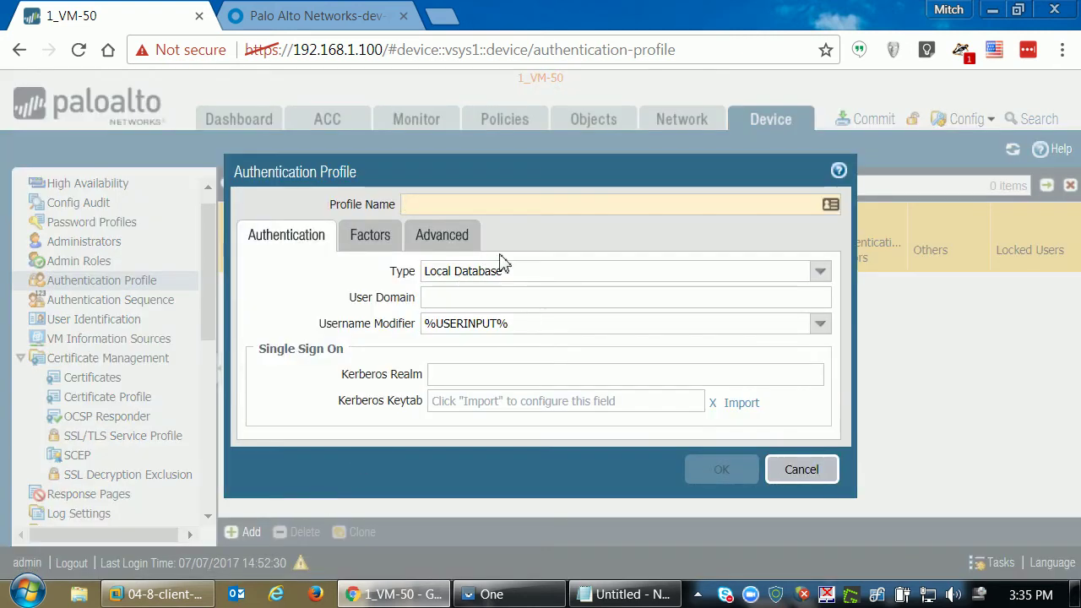
{"action": "left_click", "coordinate": [488, 205]}
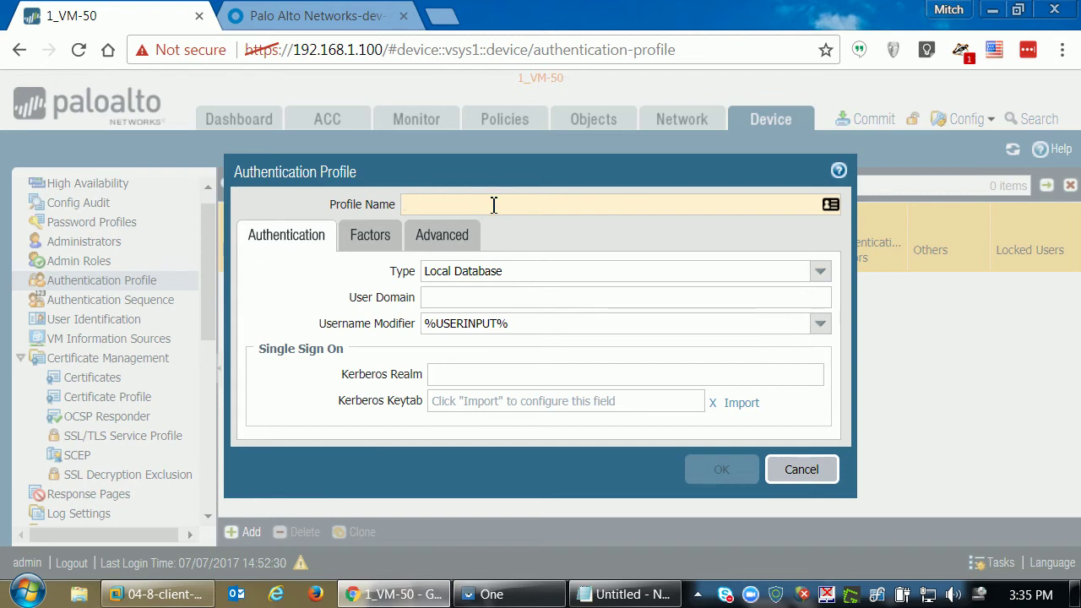
{"action": "type", "text": "Okta-Auth"}
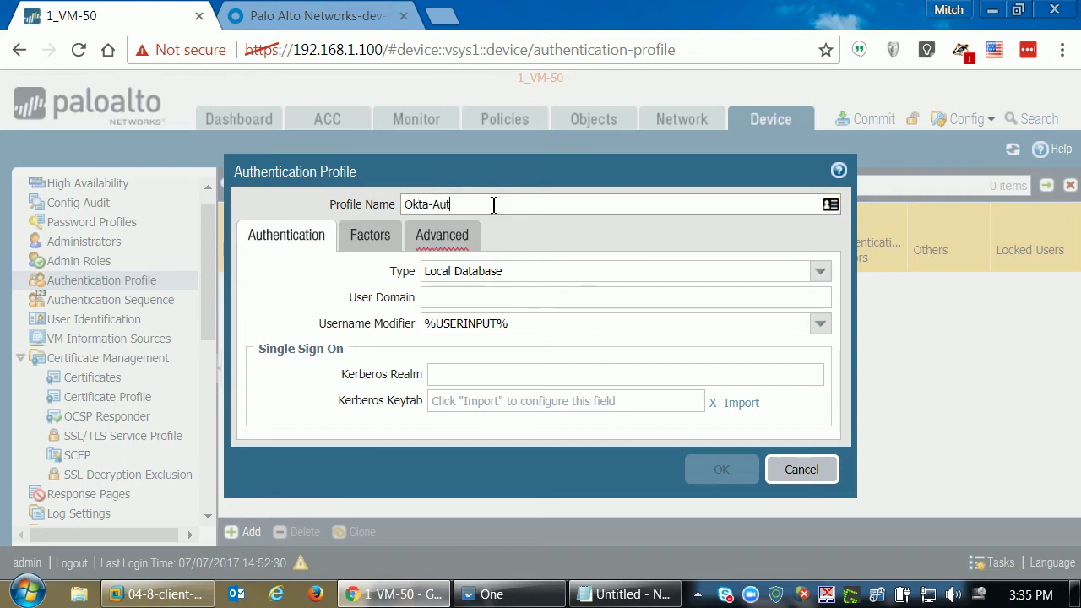
{"action": "left_click", "coordinate": [363, 239]}
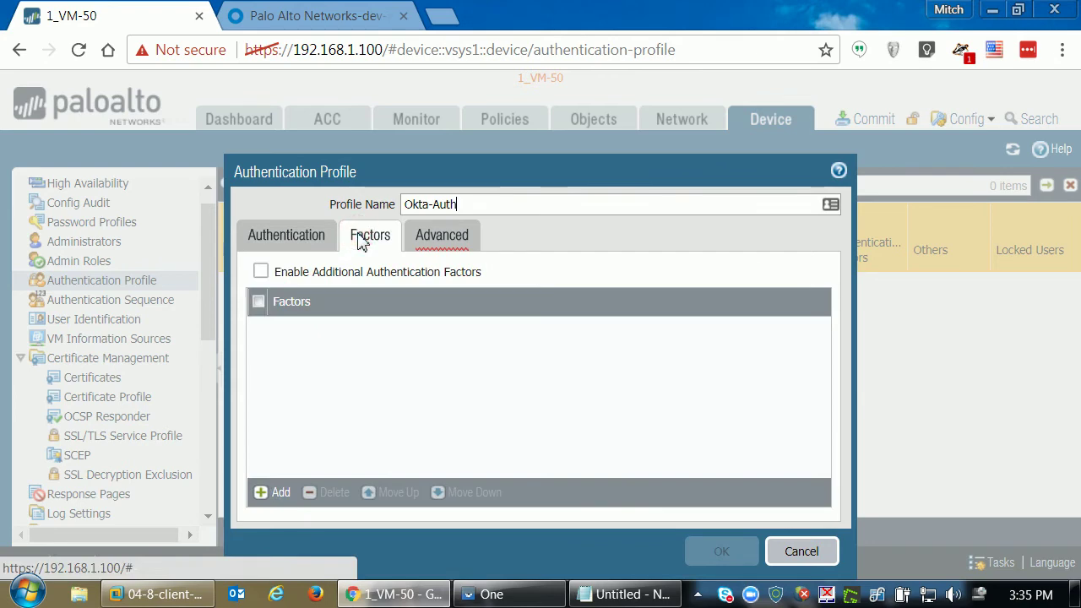
{"action": "left_click", "coordinate": [261, 272]}
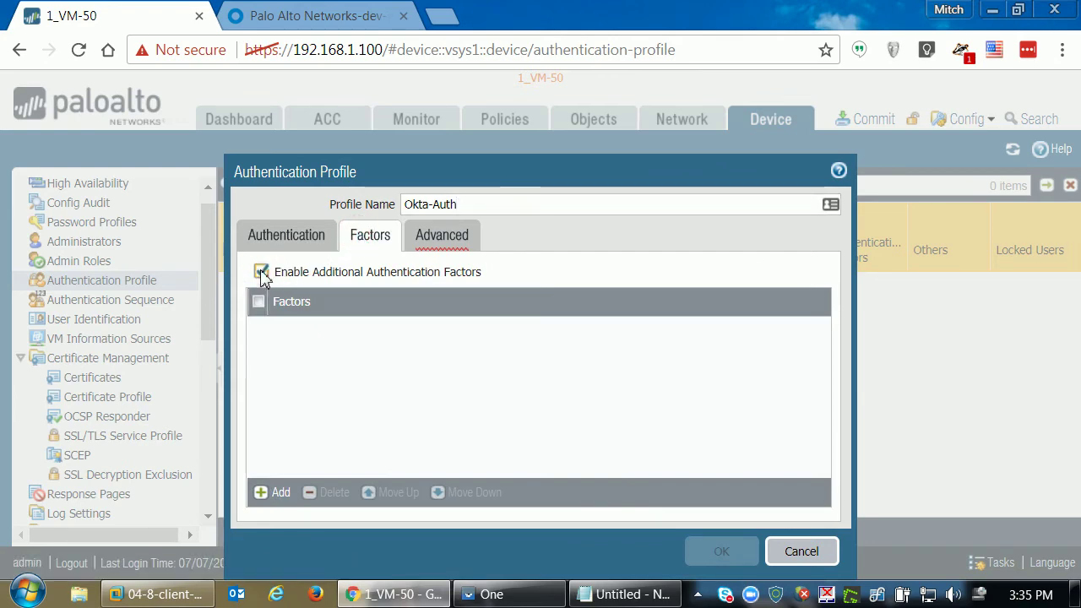
{"action": "left_click", "coordinate": [278, 493]}
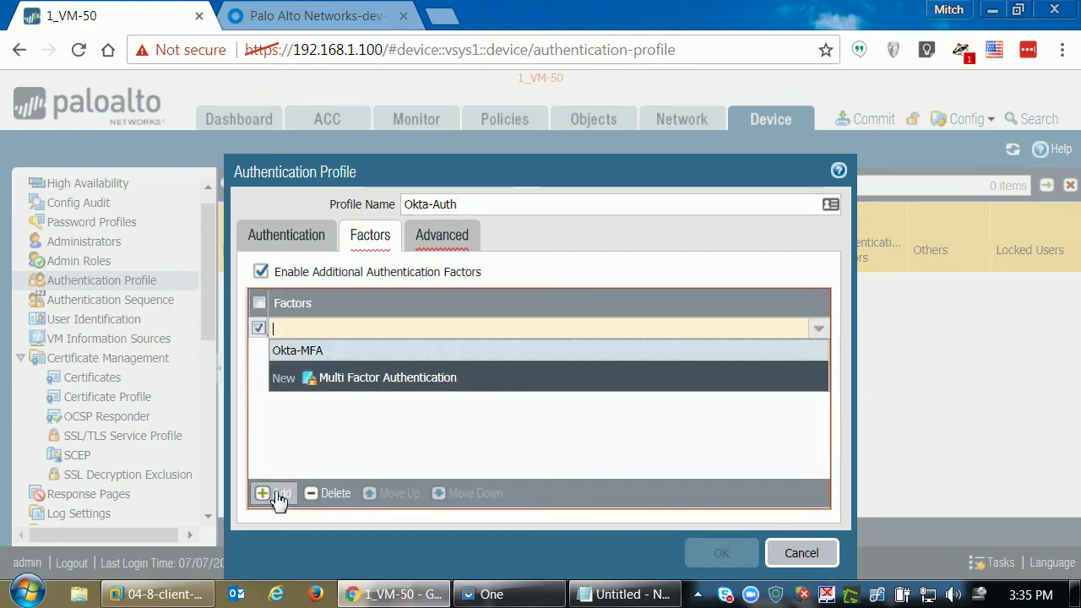
{"action": "left_click", "coordinate": [287, 358]}
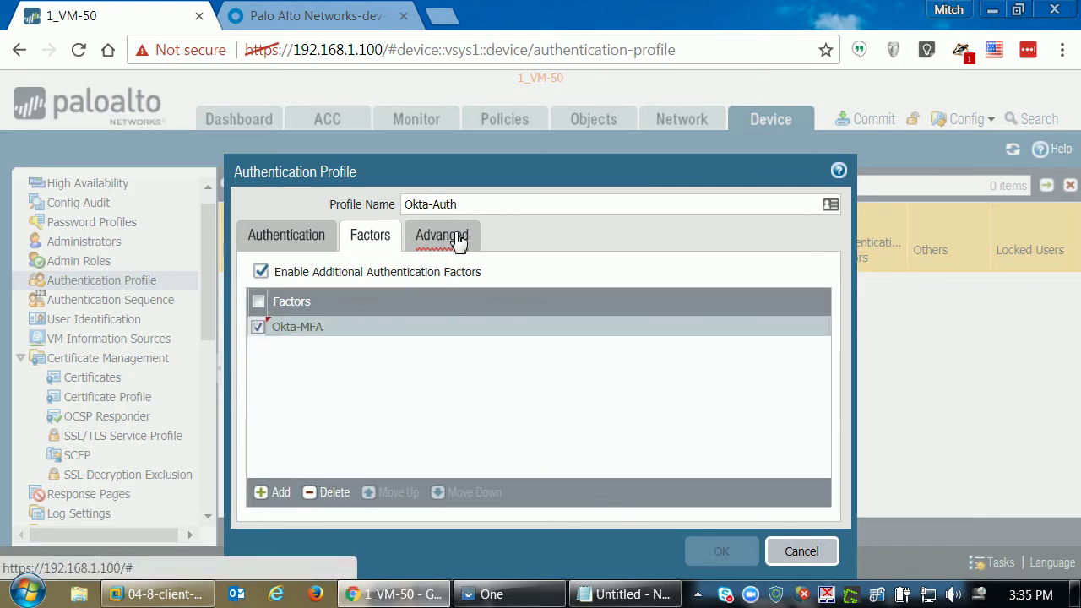
Step: Add firewalloperator to the profile's Allow List and save the Okta-Auth profile
{"action": "left_click", "coordinate": [457, 240]}
{"action": "left_click", "coordinate": [284, 412]}
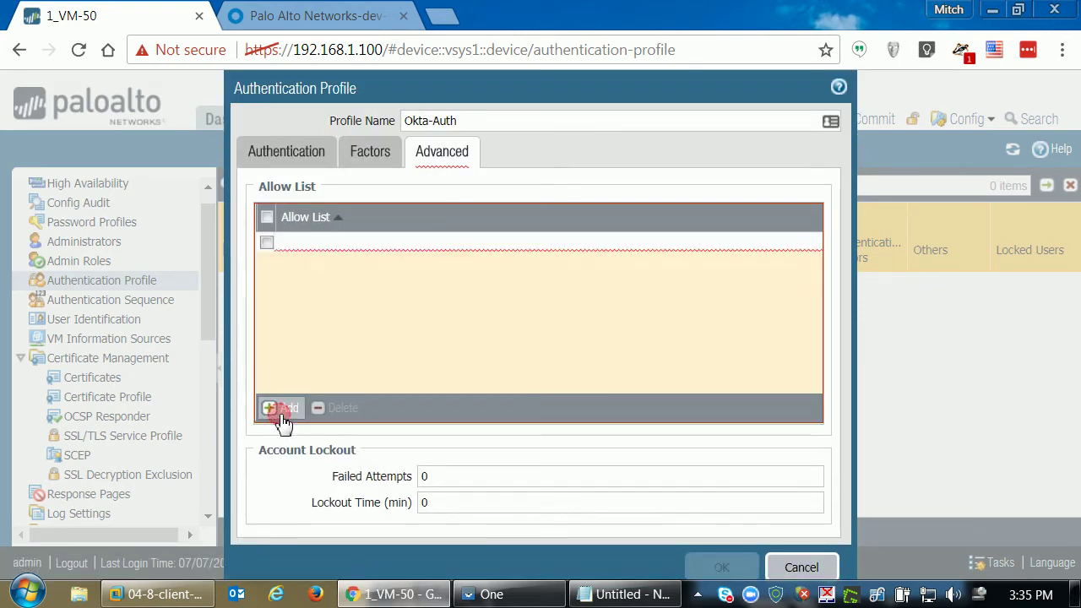
{"action": "left_click", "coordinate": [305, 285]}
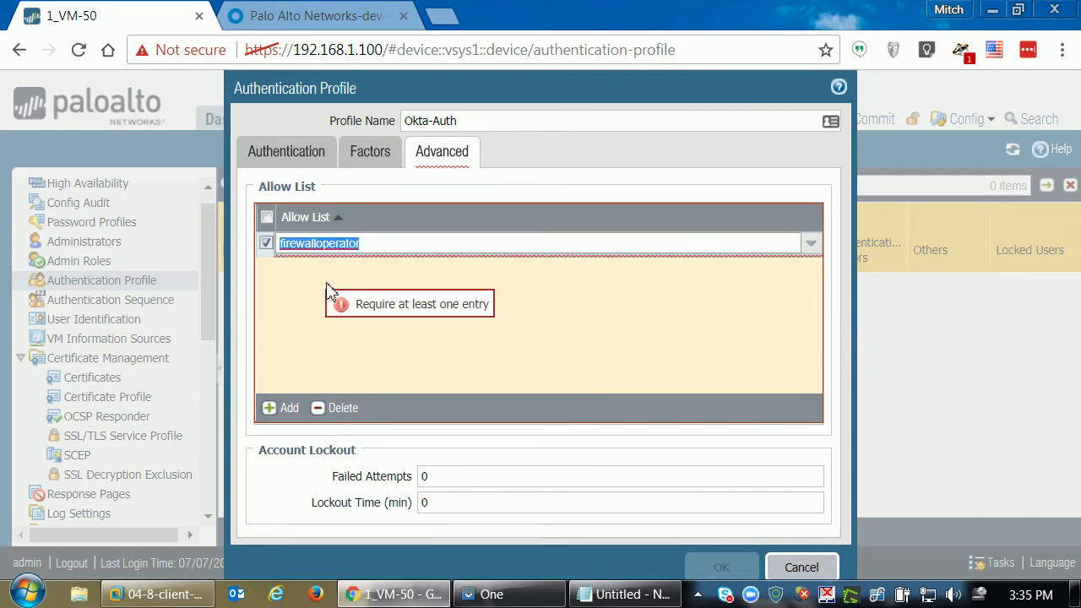
{"action": "left_click", "coordinate": [274, 345]}
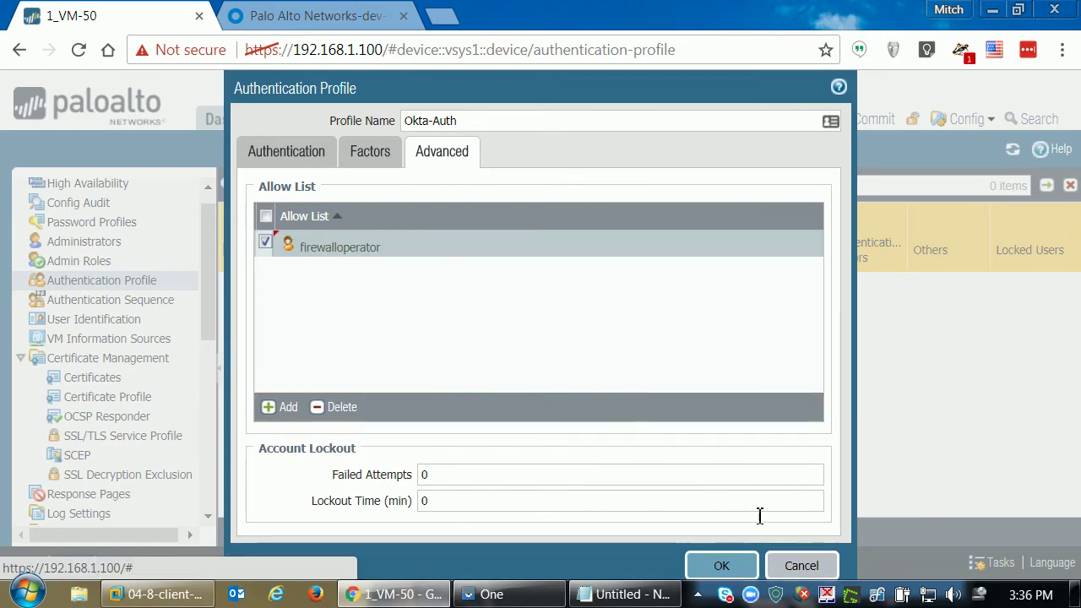
{"action": "left_click", "coordinate": [722, 566]}
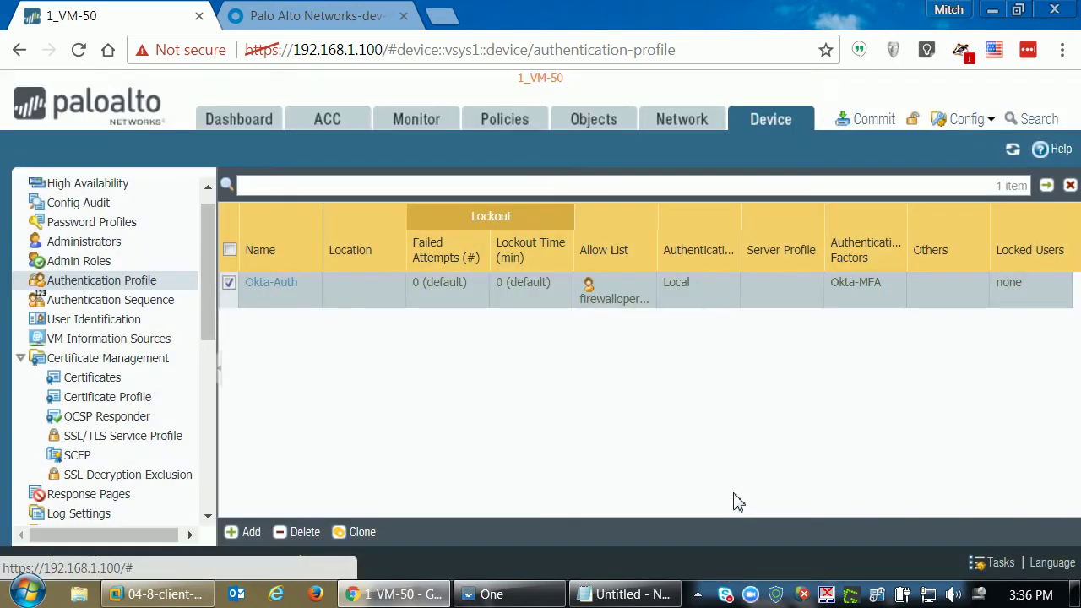
{"action": "scroll", "coordinate": [210, 320], "scroll_direction": "up", "scroll_amount": 1}
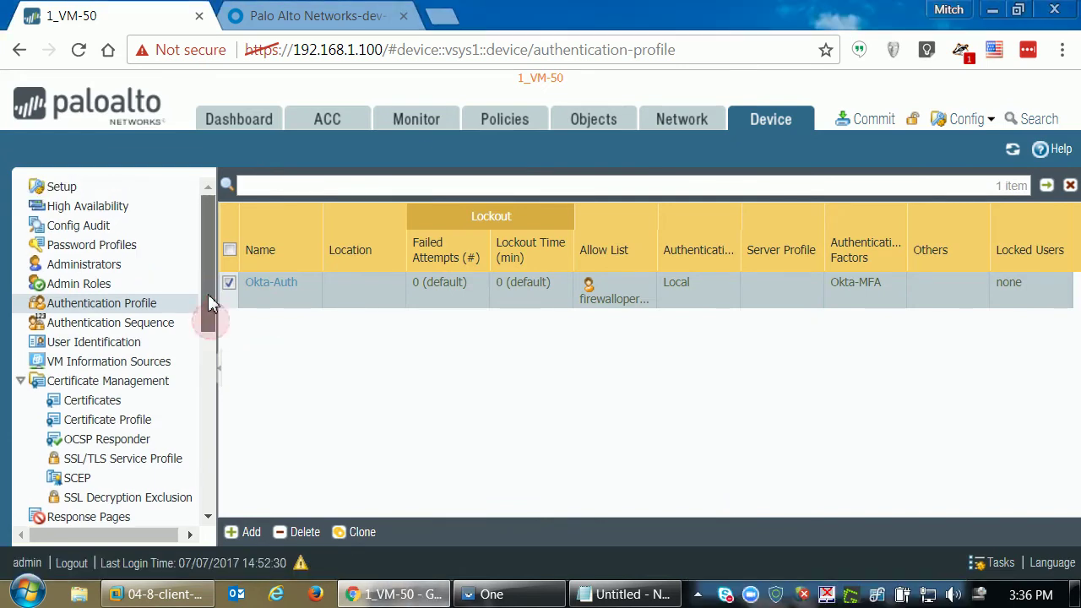
Step: Set the Captive Portal's SSL/TLS service profile to CP-TLS and authentication profile to Okta-Auth
{"action": "left_click", "coordinate": [131, 342]}
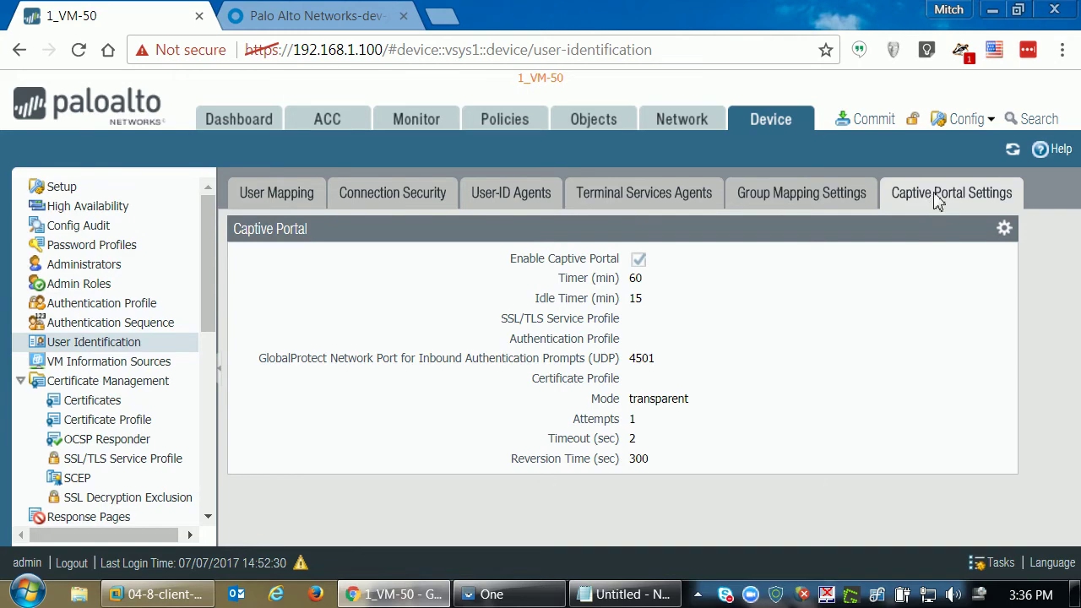
{"action": "left_click", "coordinate": [1004, 229]}
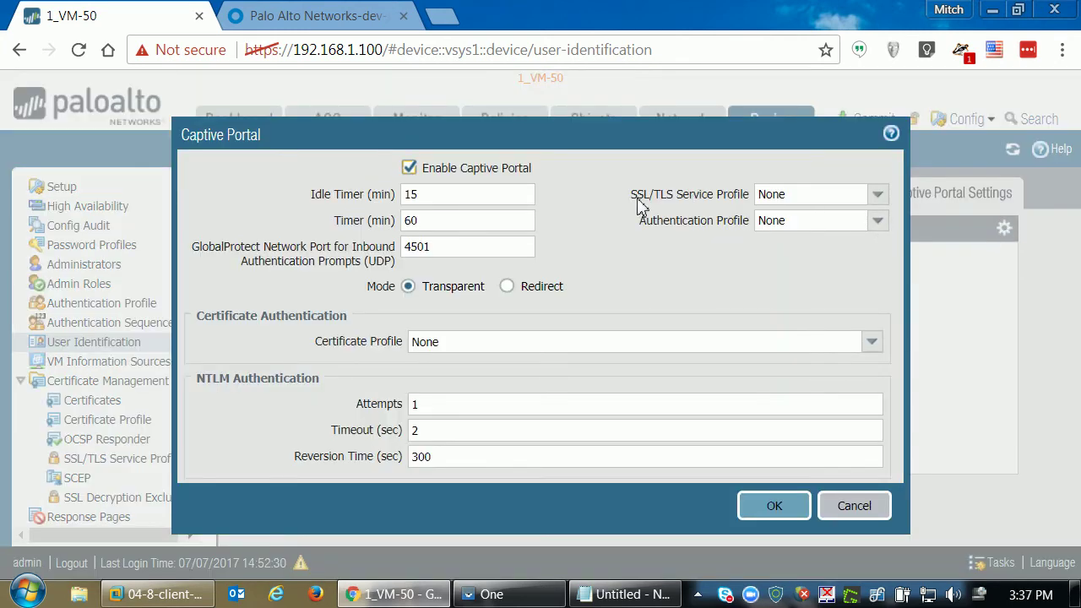
{"action": "left_click", "coordinate": [877, 199]}
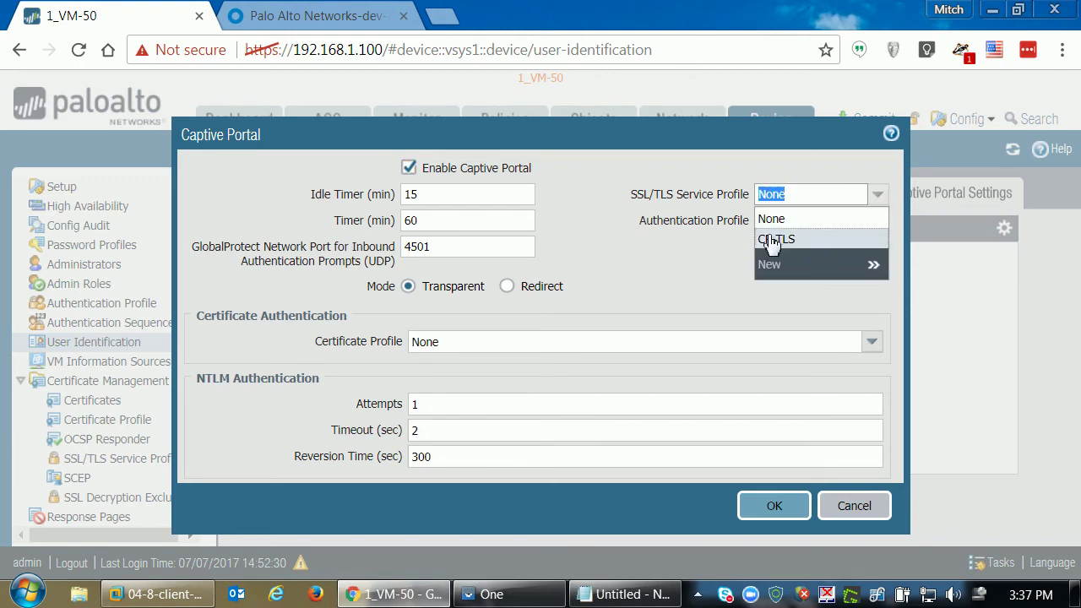
{"action": "left_click", "coordinate": [770, 242]}
{"action": "left_click", "coordinate": [878, 221]}
{"action": "left_click", "coordinate": [806, 267]}
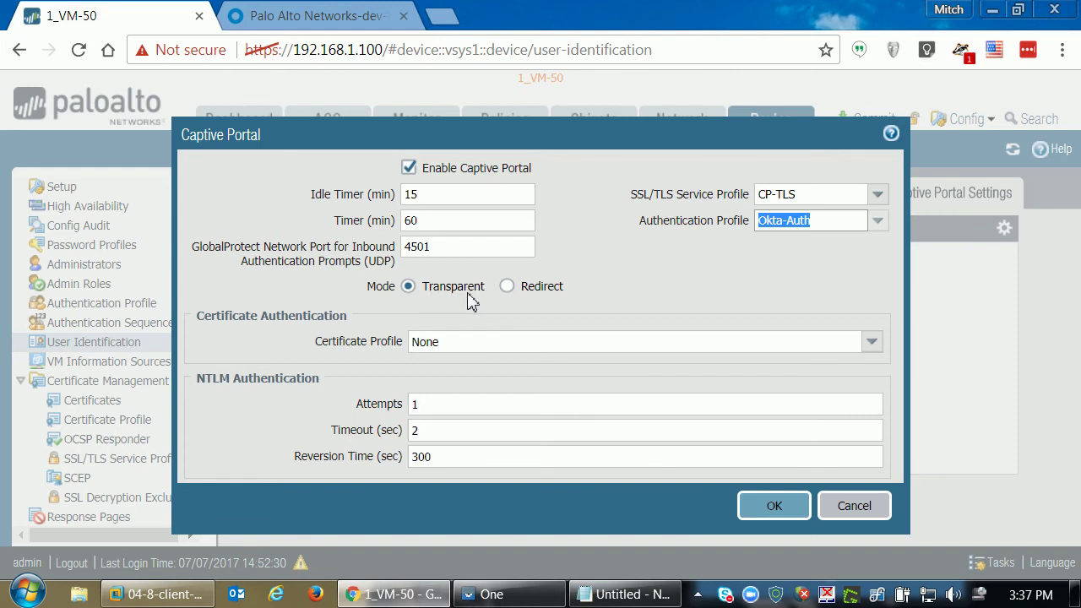
Step: Switch the portal to Redirect mode with redirect host 192.168.1.1 and save the settings
{"action": "left_click", "coordinate": [507, 287]}
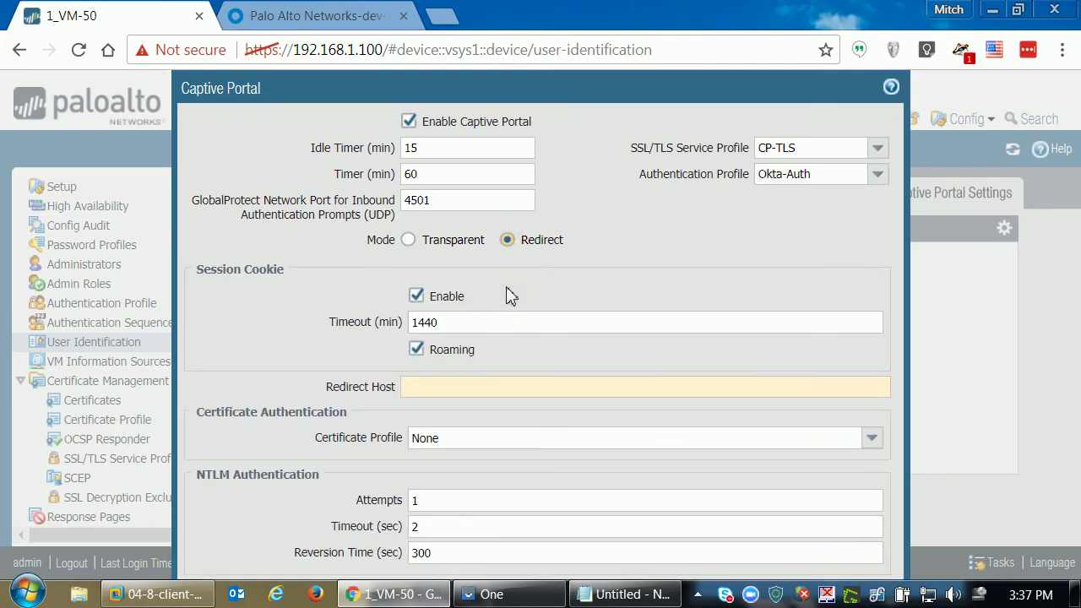
{"action": "left_click", "coordinate": [480, 390]}
{"action": "type", "text": "192.168.1.1"}
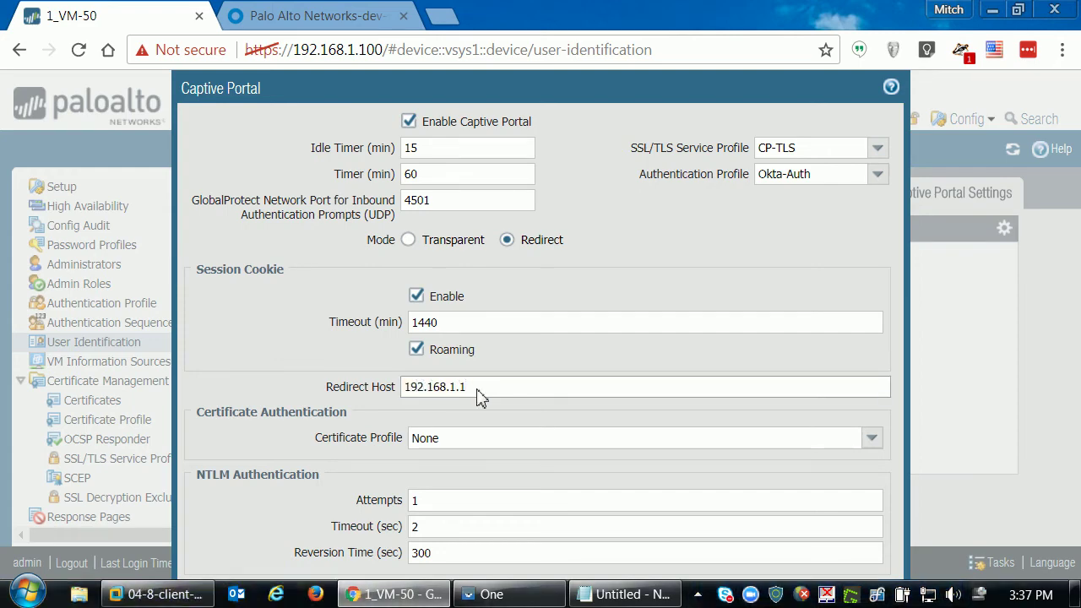
{"action": "key", "text": "F11"}
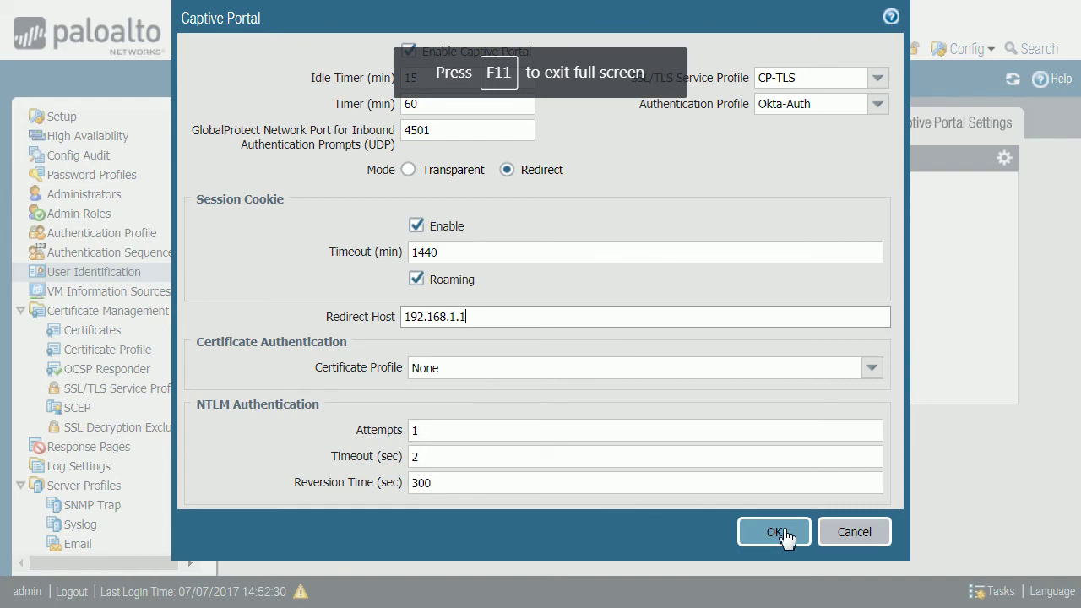
{"action": "left_click", "coordinate": [777, 532]}
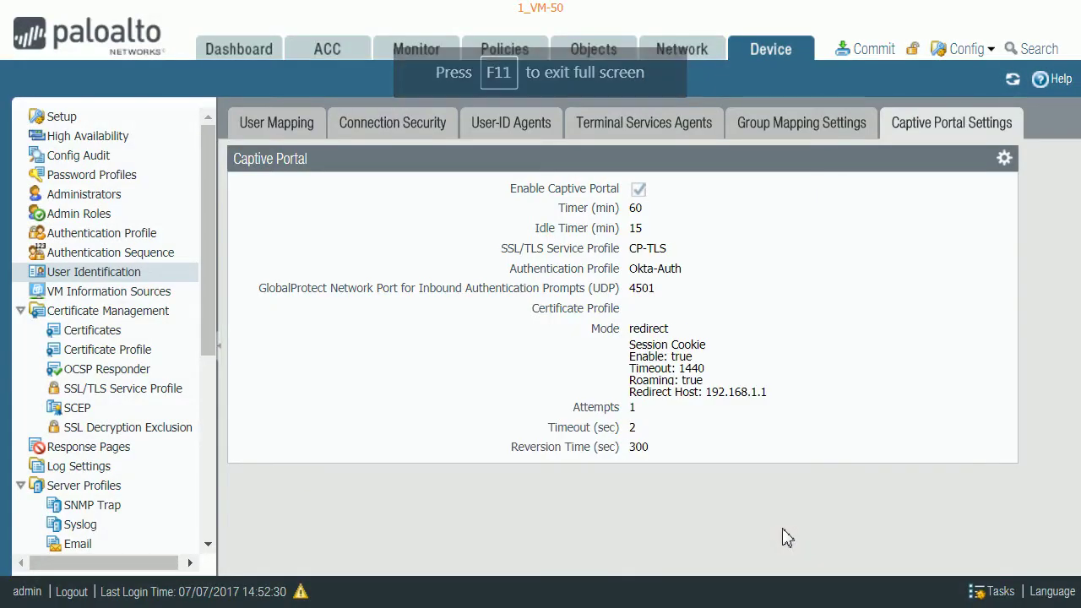
Step: Bring up interface ethernet1/2's advanced settings to choose its management profile
{"action": "left_click", "coordinate": [691, 52]}
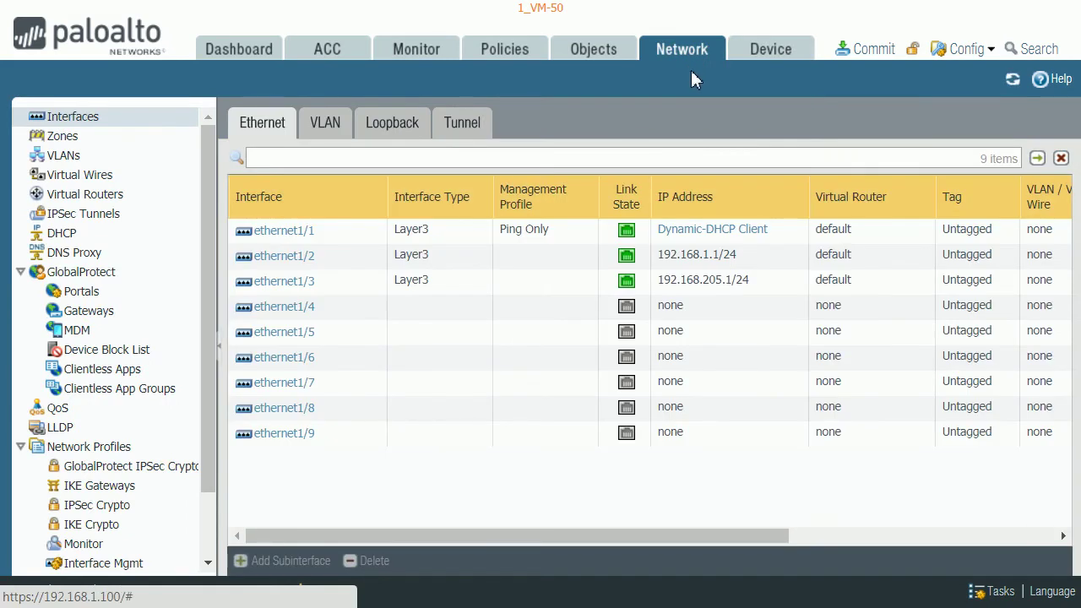
{"action": "mouse_move", "coordinate": [701, 256]}
{"action": "left_click", "coordinate": [301, 256]}
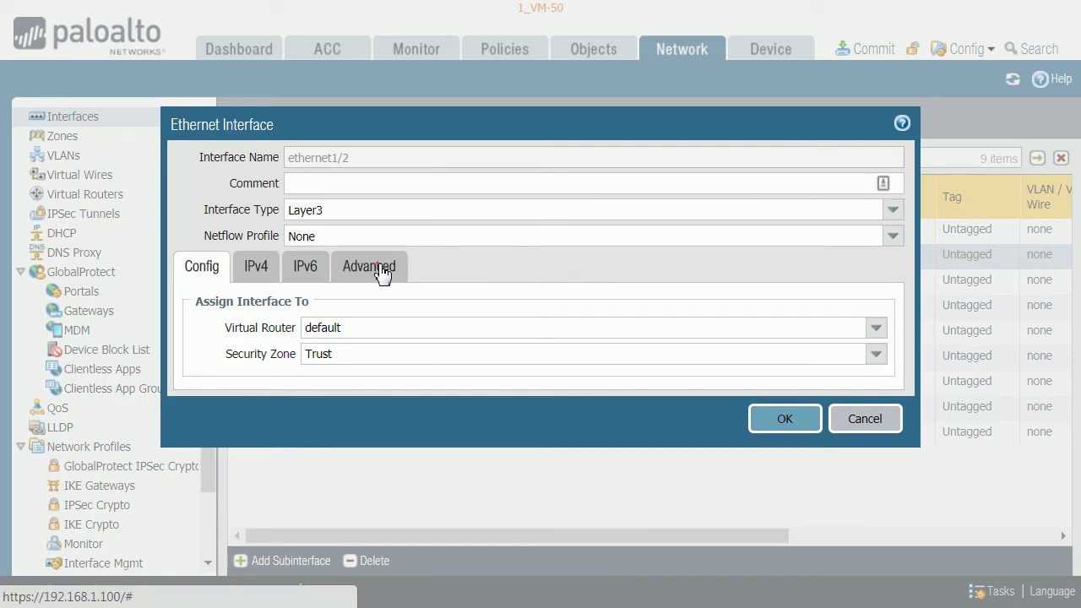
{"action": "left_click", "coordinate": [379, 271]}
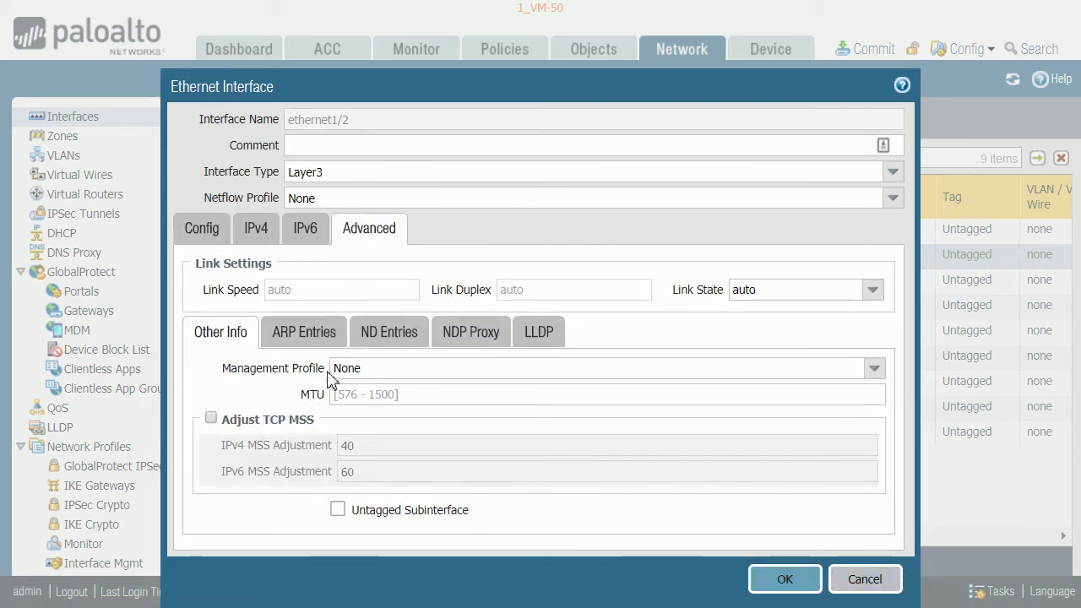
{"action": "left_click", "coordinate": [872, 372]}
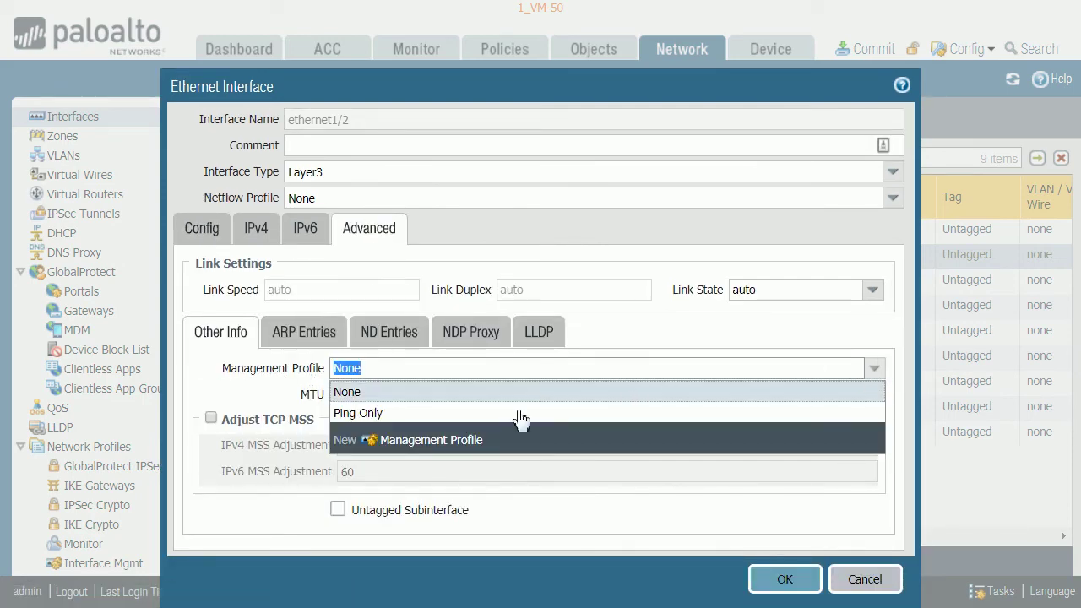
Step: Create management profile Ping_RSP permitting Ping and Response Pages, and apply it to ethernet1/2
{"action": "left_click", "coordinate": [430, 440]}
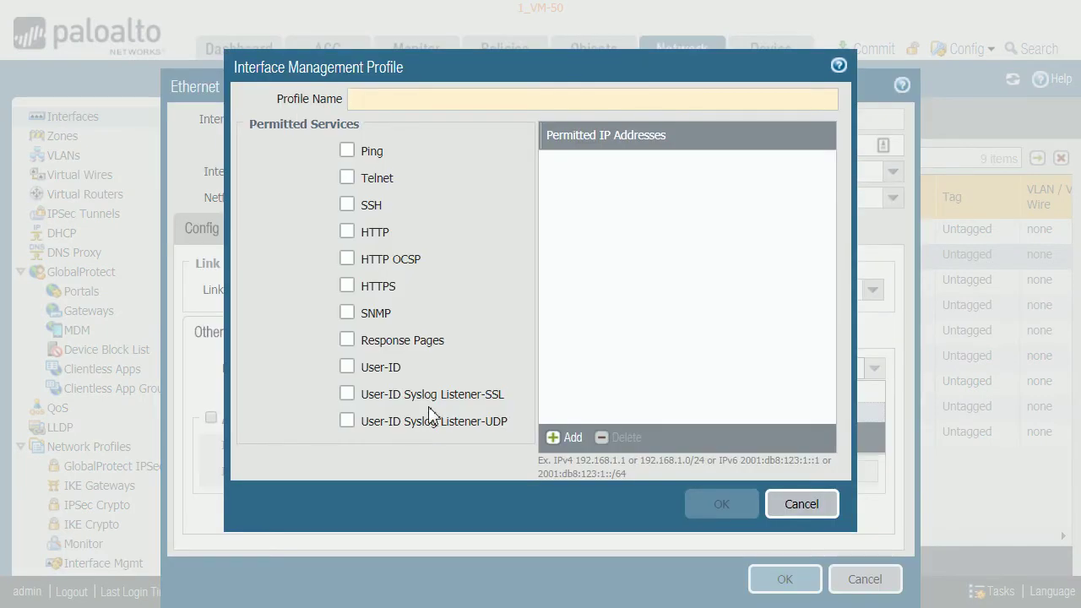
{"action": "left_click", "coordinate": [347, 339]}
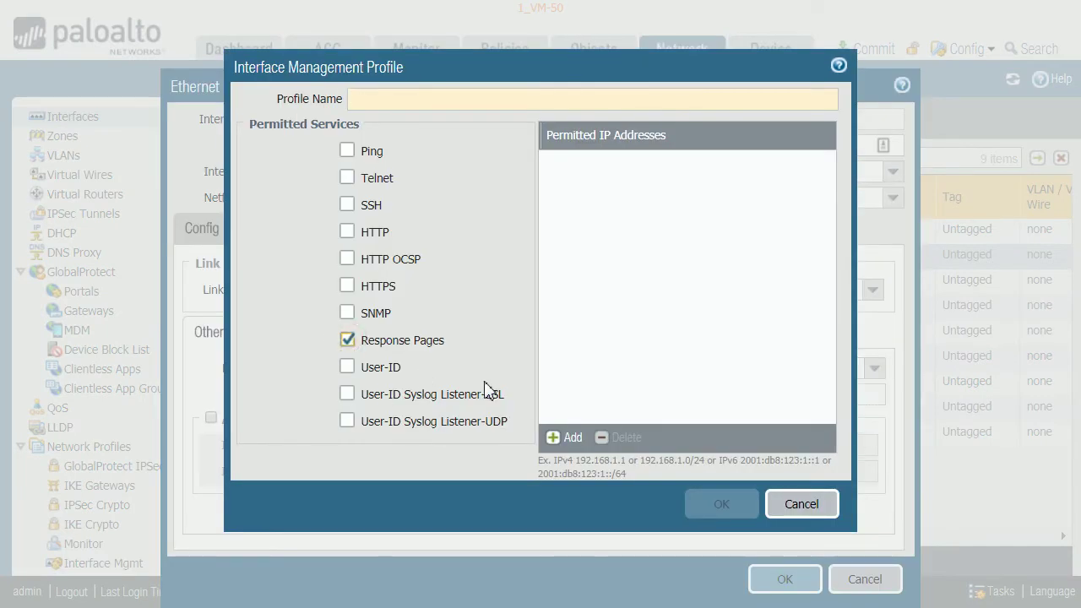
{"action": "left_click", "coordinate": [347, 151]}
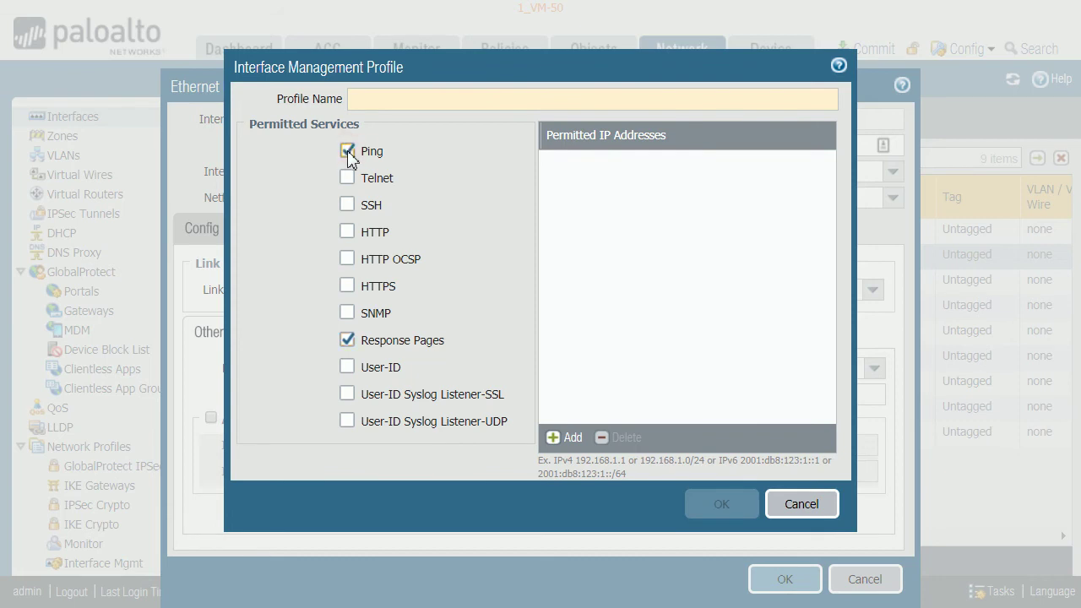
{"action": "left_click", "coordinate": [406, 99]}
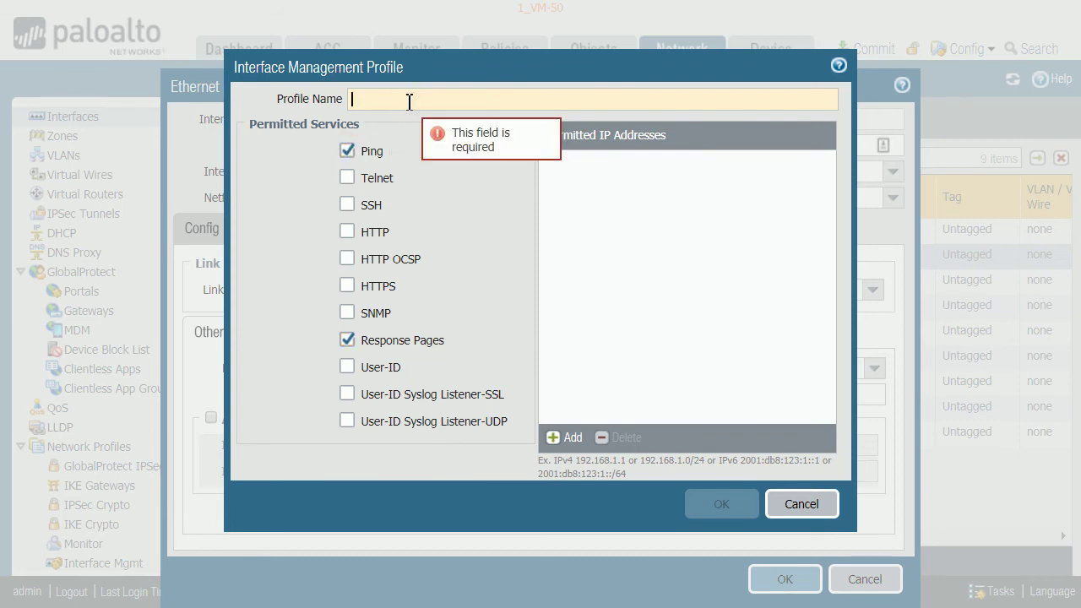
{"action": "type", "text": "Ping"}
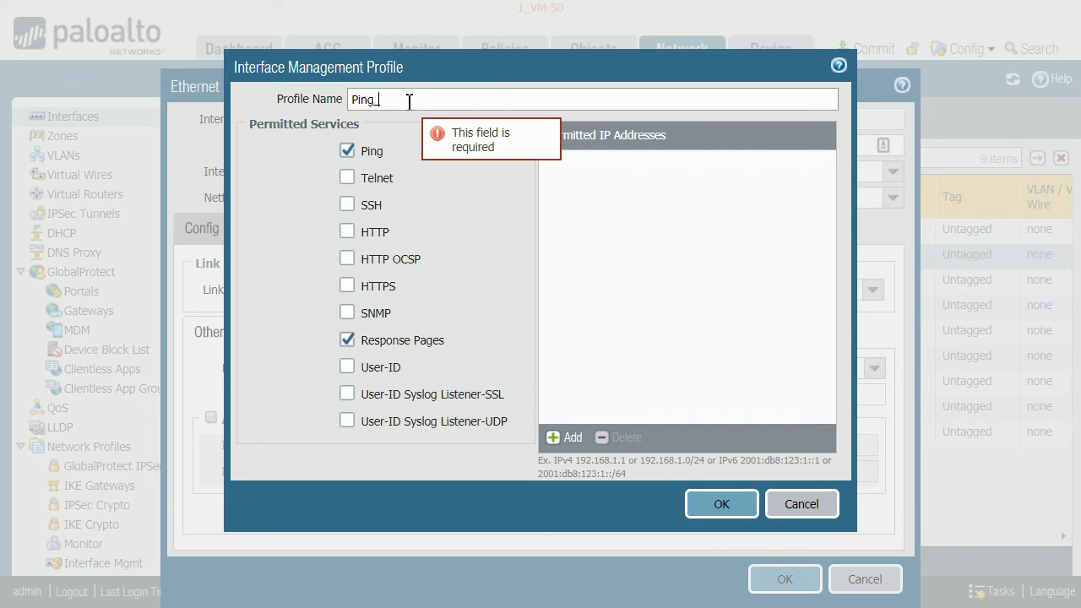
{"action": "type", "text": "_RSP"}
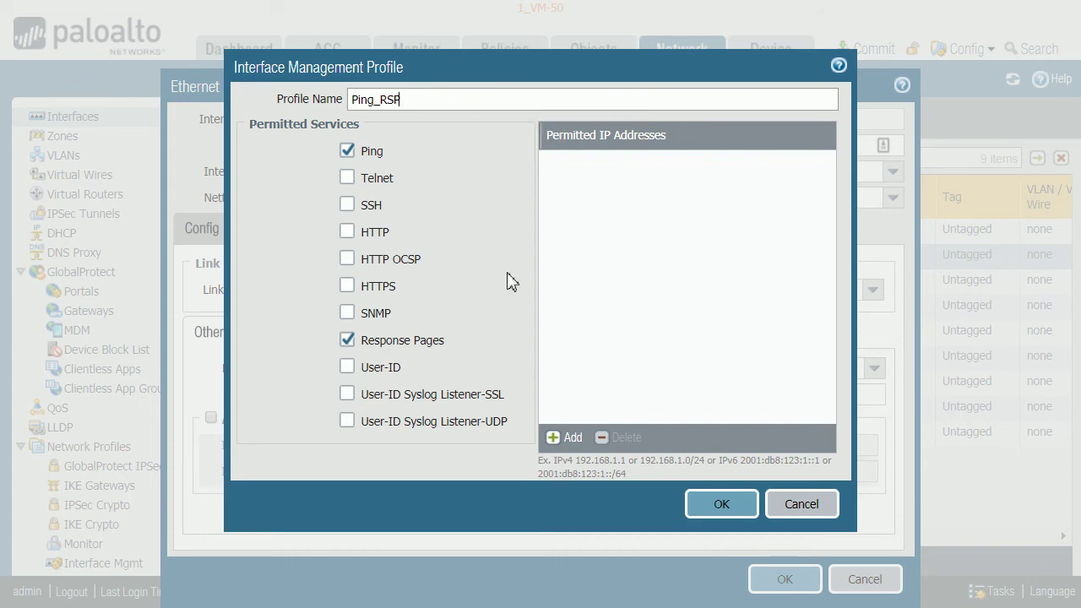
{"action": "left_click", "coordinate": [719, 503]}
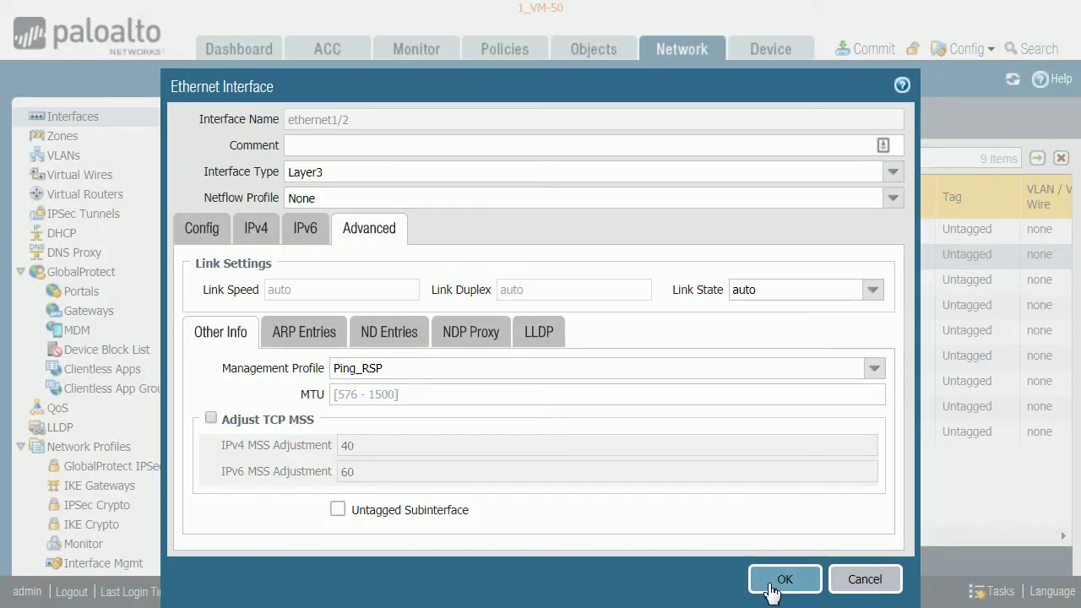
{"action": "left_click", "coordinate": [772, 582]}
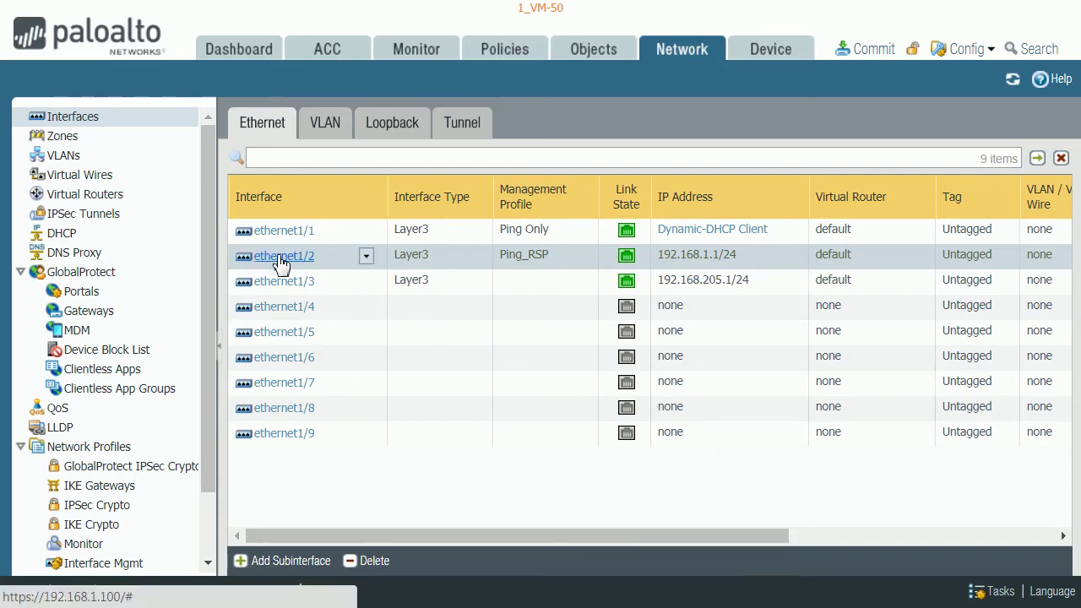
{"action": "left_click_drag", "start_coordinate": [531, 535], "coordinate": [676, 534]}
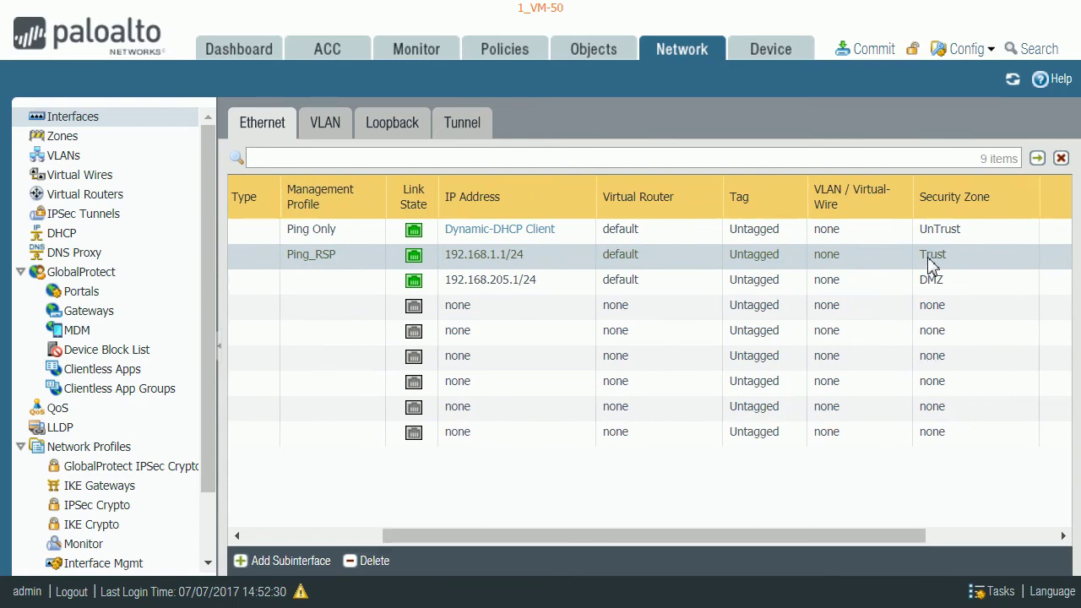
Step: Enable User Identification on the Trust zone and save it, then go to the Objects section
{"action": "left_click", "coordinate": [52, 139]}
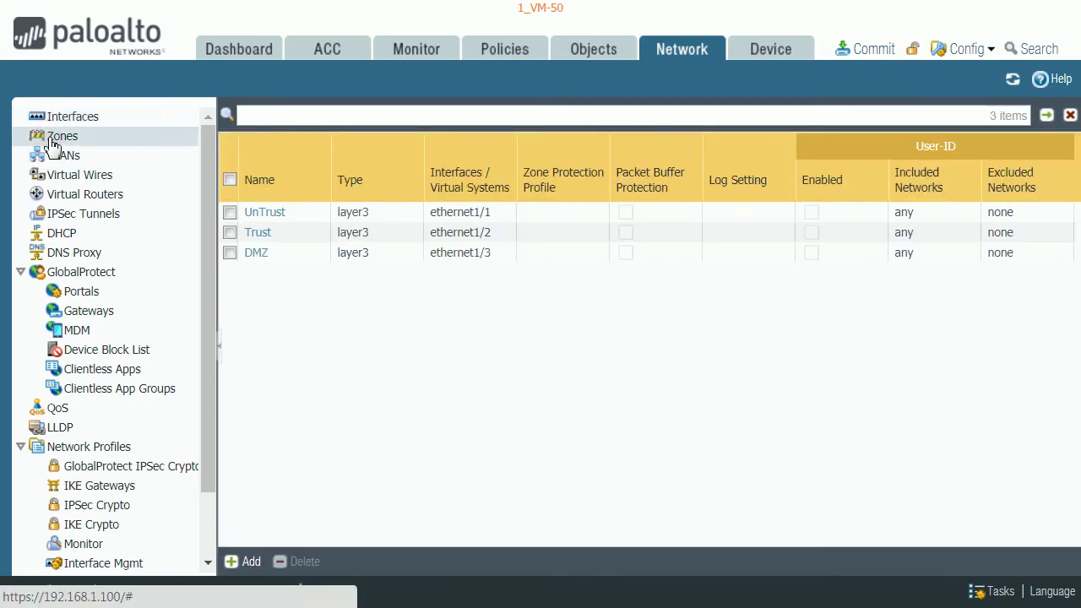
{"action": "left_click", "coordinate": [251, 233]}
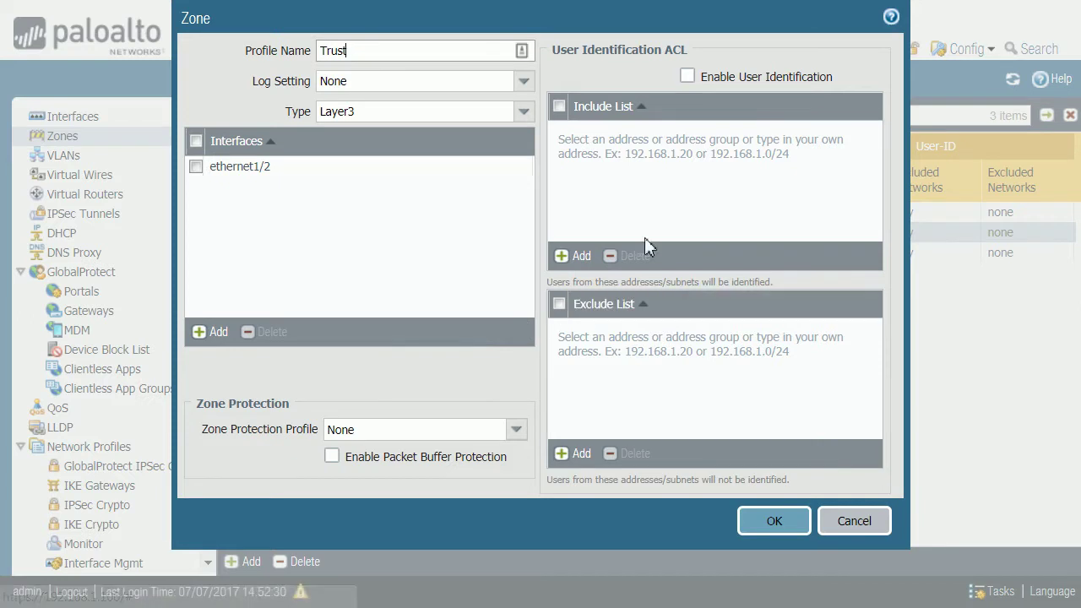
{"action": "left_click", "coordinate": [687, 76]}
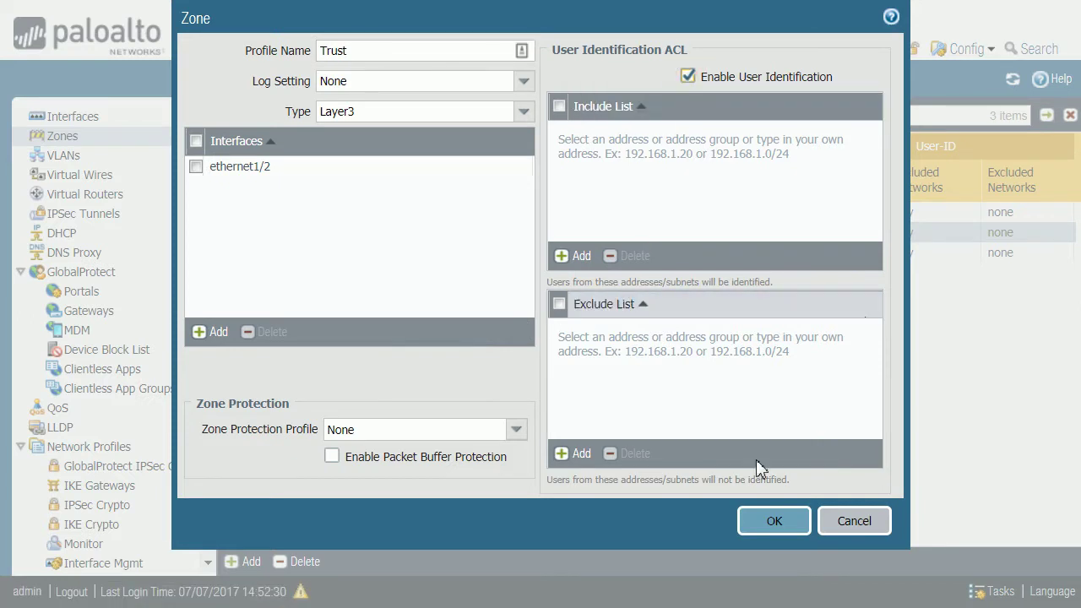
{"action": "left_click", "coordinate": [770, 527]}
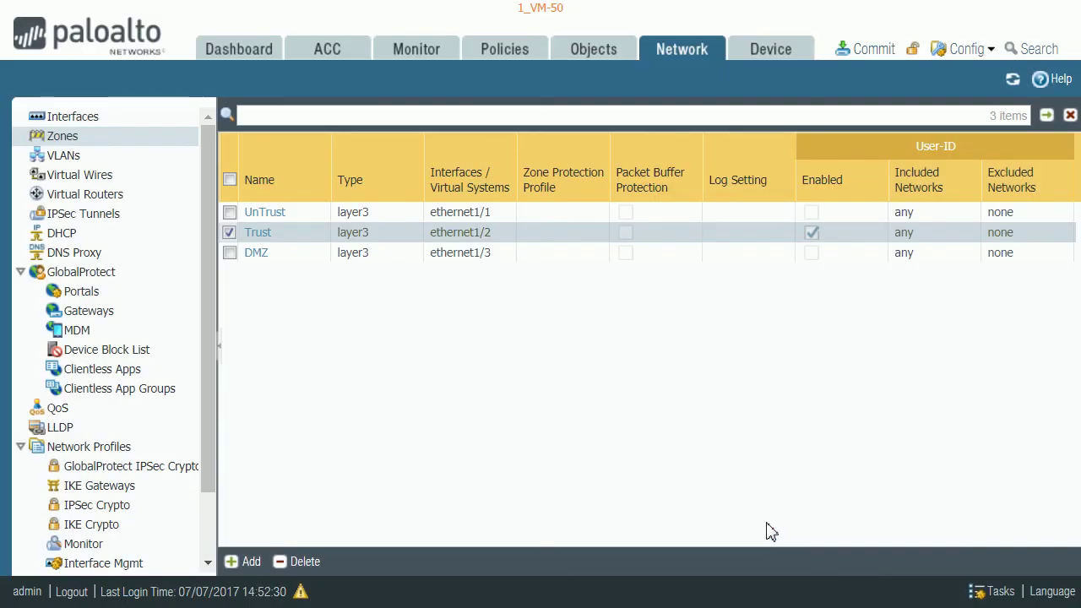
{"action": "left_click", "coordinate": [594, 51]}
{"action": "left_click_drag", "start_coordinate": [204, 328], "coordinate": [203, 462]}
Step: Add enforcement object OktaMFA-WebForm with web-form method and Okta-Auth profile, then go to Policies
{"action": "left_click", "coordinate": [79, 522]}
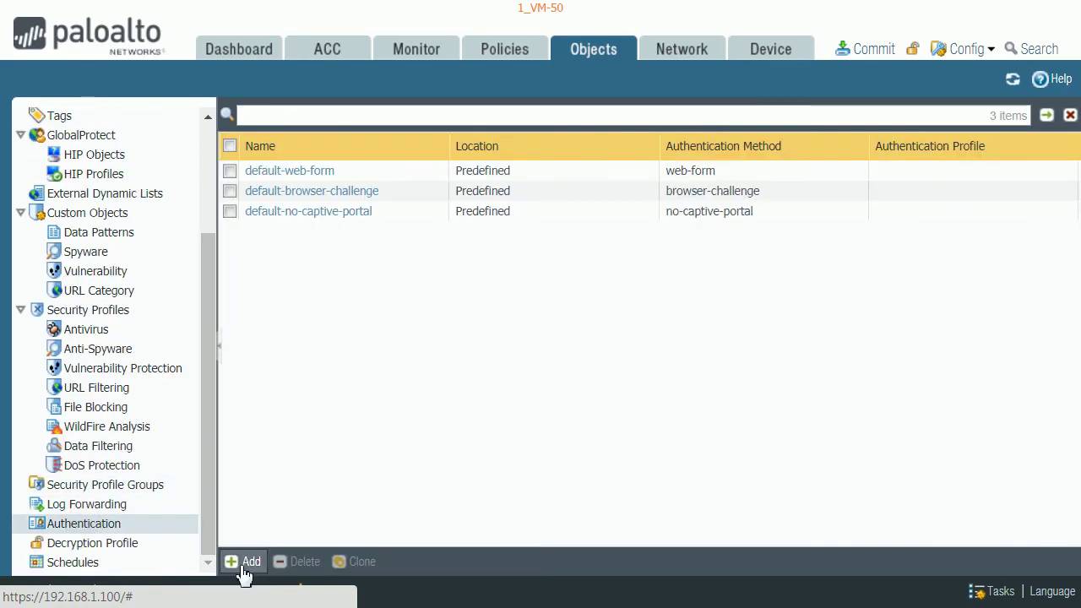
{"action": "left_click", "coordinate": [243, 561]}
{"action": "left_click", "coordinate": [520, 235]}
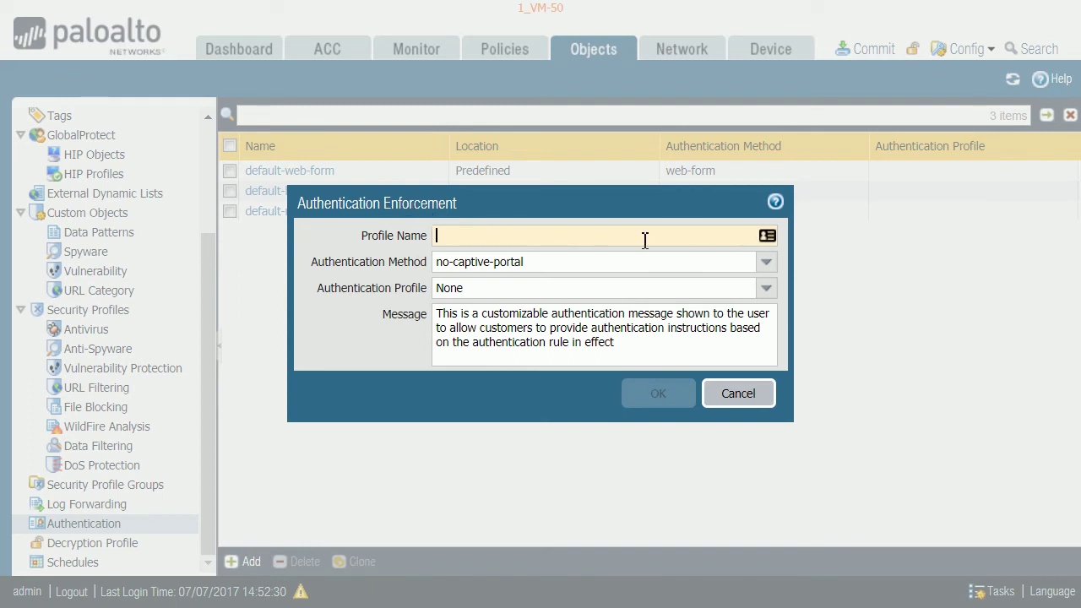
{"action": "type", "text": "OktaMFA-WebForm"}
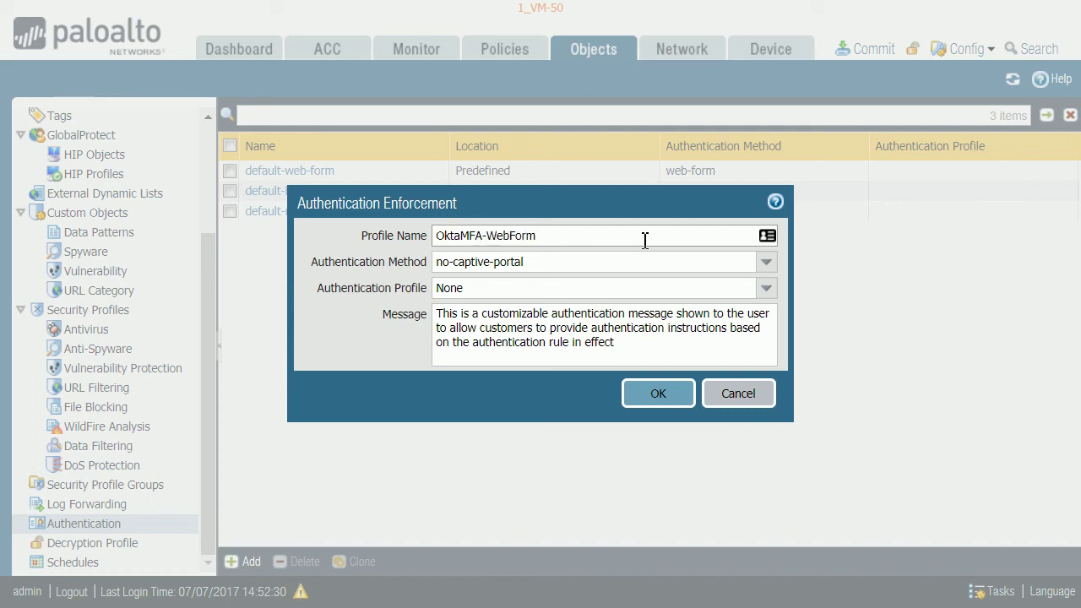
{"action": "left_click", "coordinate": [767, 289]}
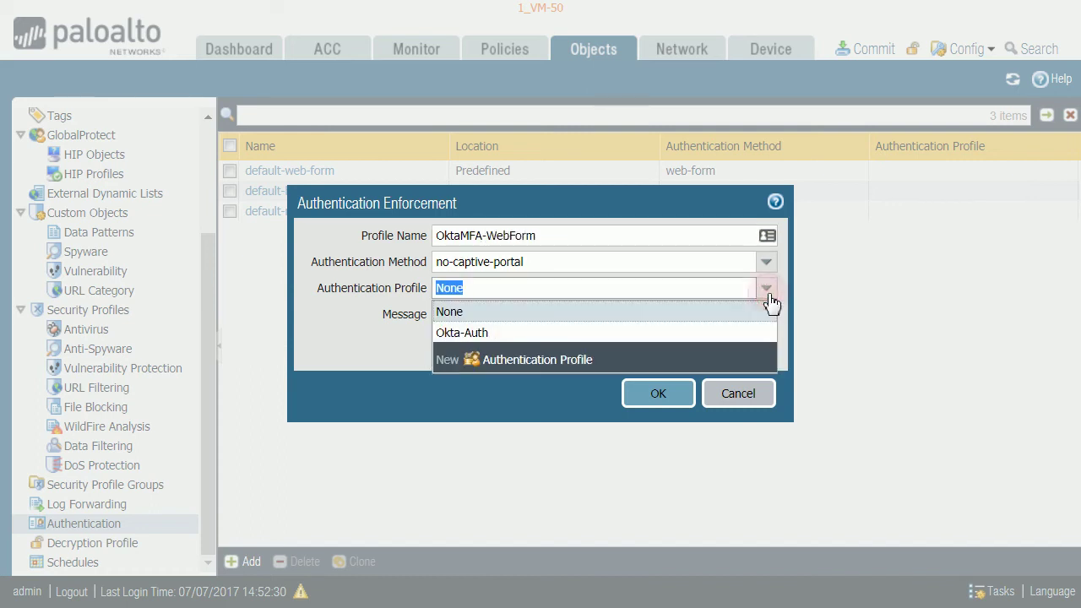
{"action": "left_click", "coordinate": [479, 334]}
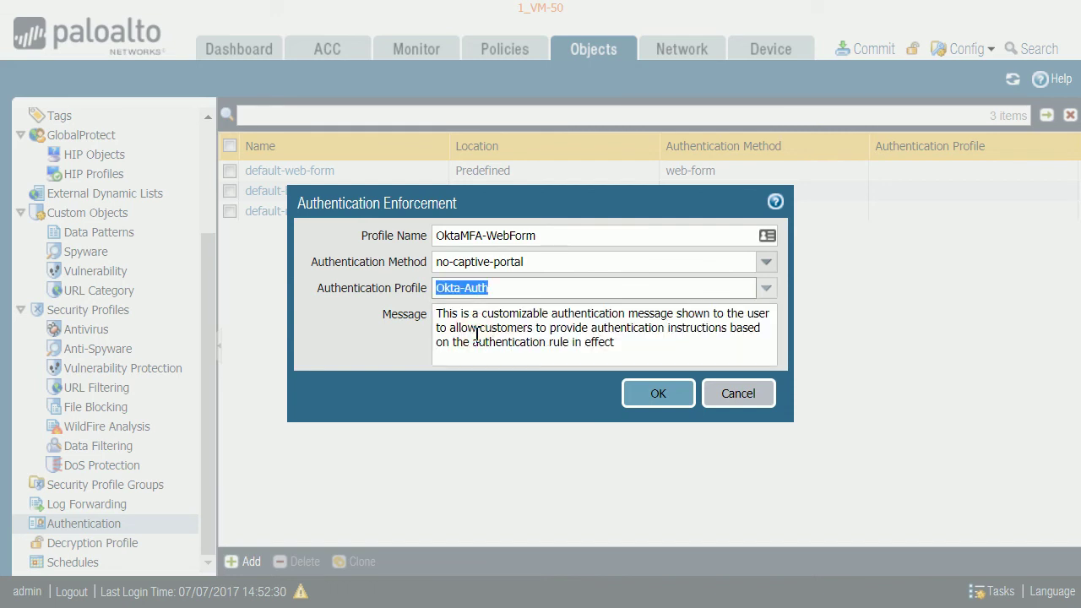
{"action": "left_click", "coordinate": [766, 264]}
{"action": "left_click", "coordinate": [526, 289]}
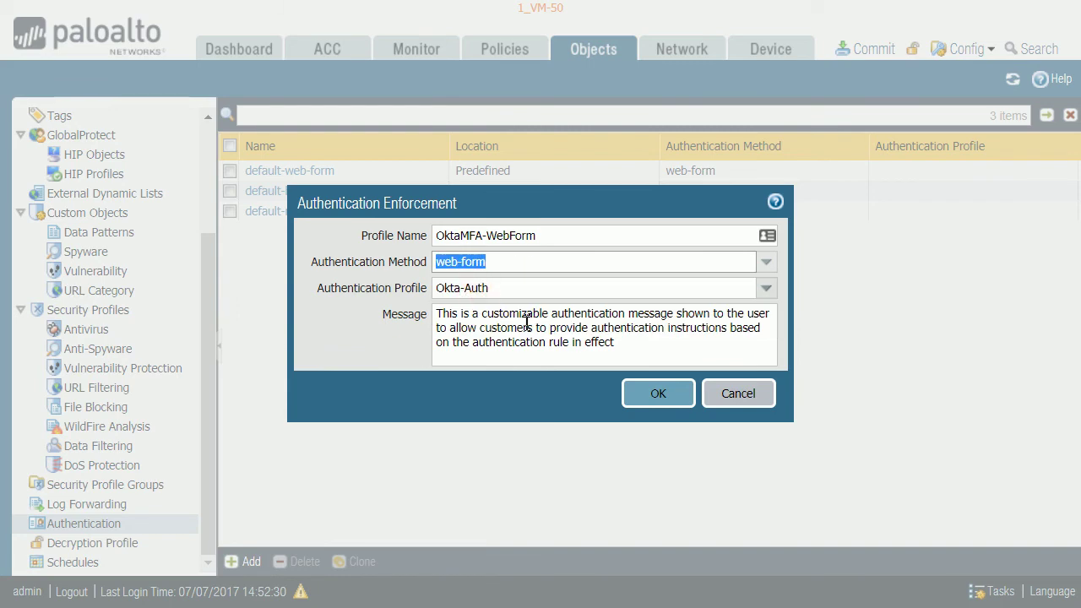
{"action": "left_click", "coordinate": [659, 398]}
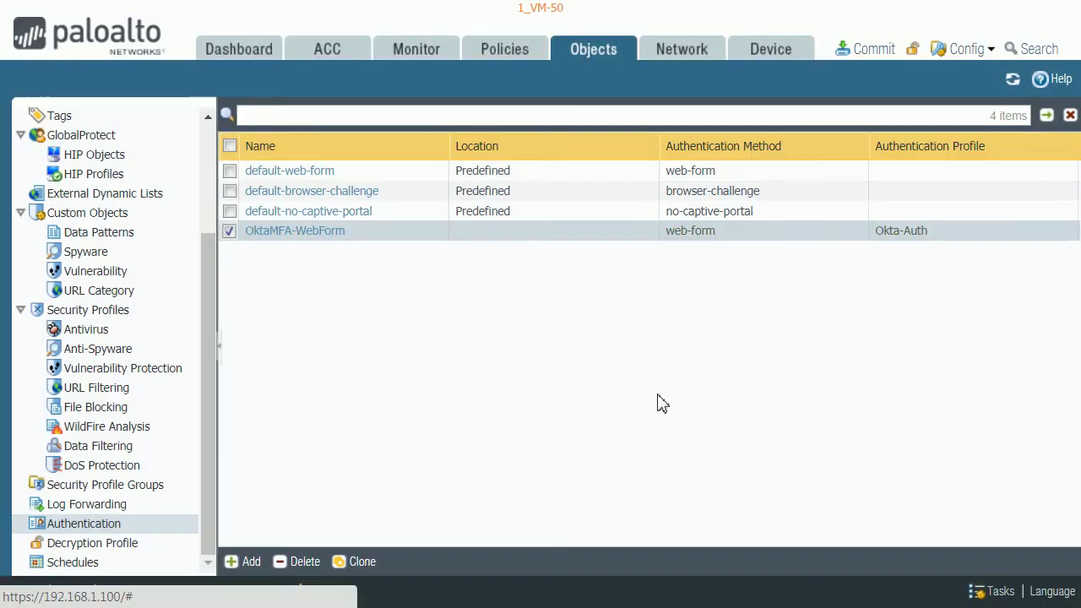
{"action": "left_click", "coordinate": [505, 54]}
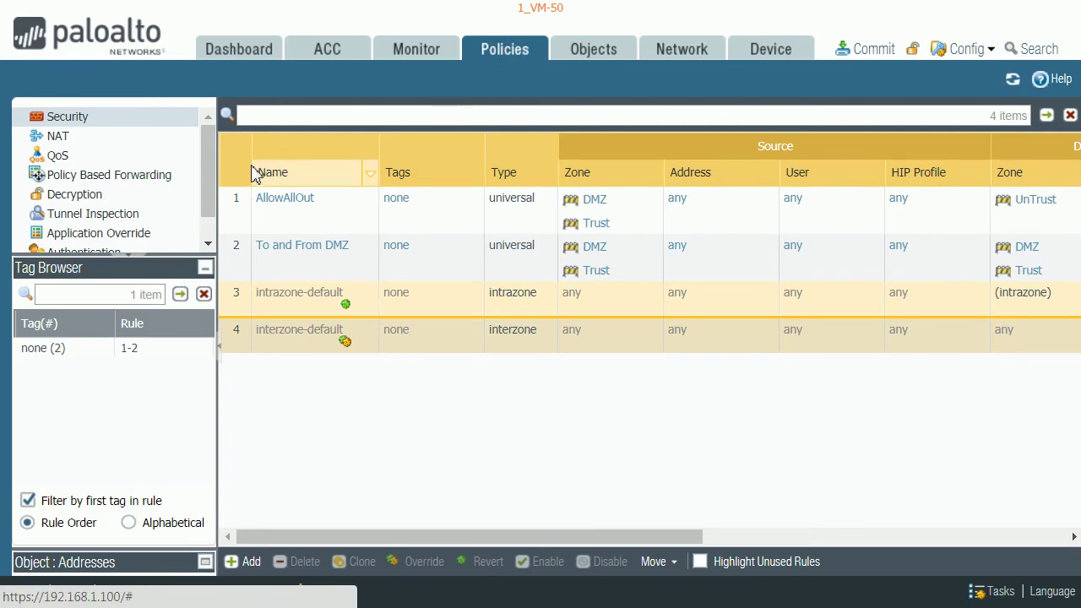
Step: Start a new authentication policy rule named AuthStep-up4DMZserver
{"action": "scroll", "coordinate": [211, 166], "scroll_direction": "down", "scroll_amount": 1}
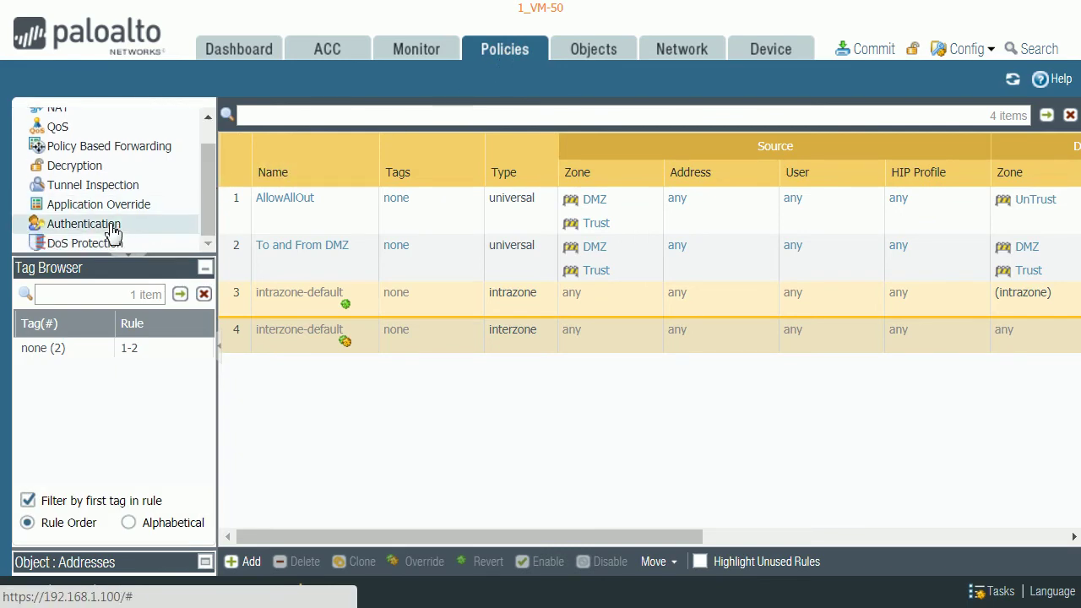
{"action": "left_click", "coordinate": [110, 228]}
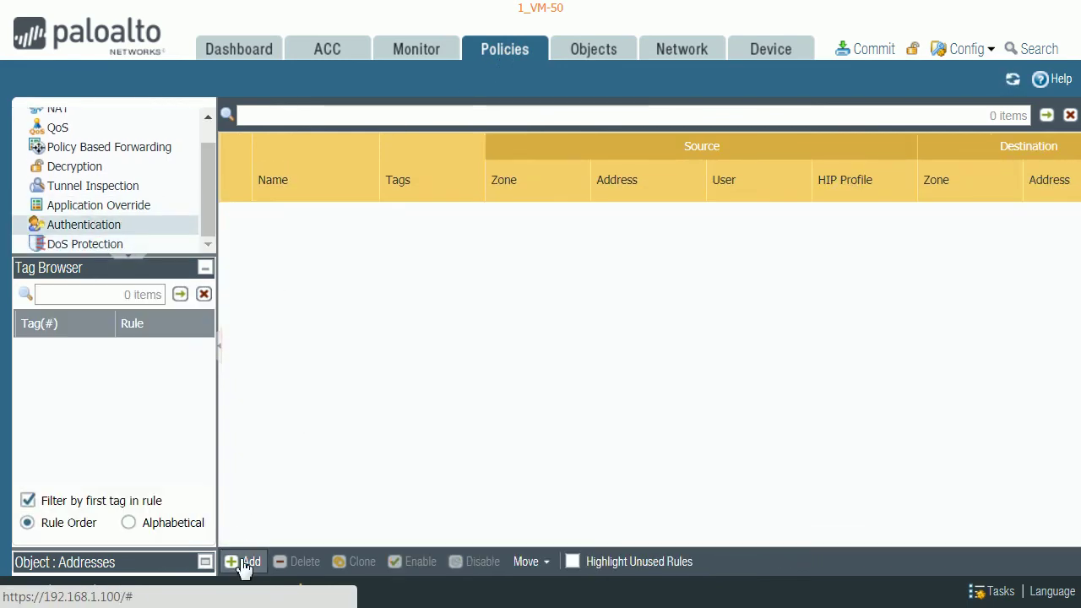
{"action": "left_click", "coordinate": [243, 562]}
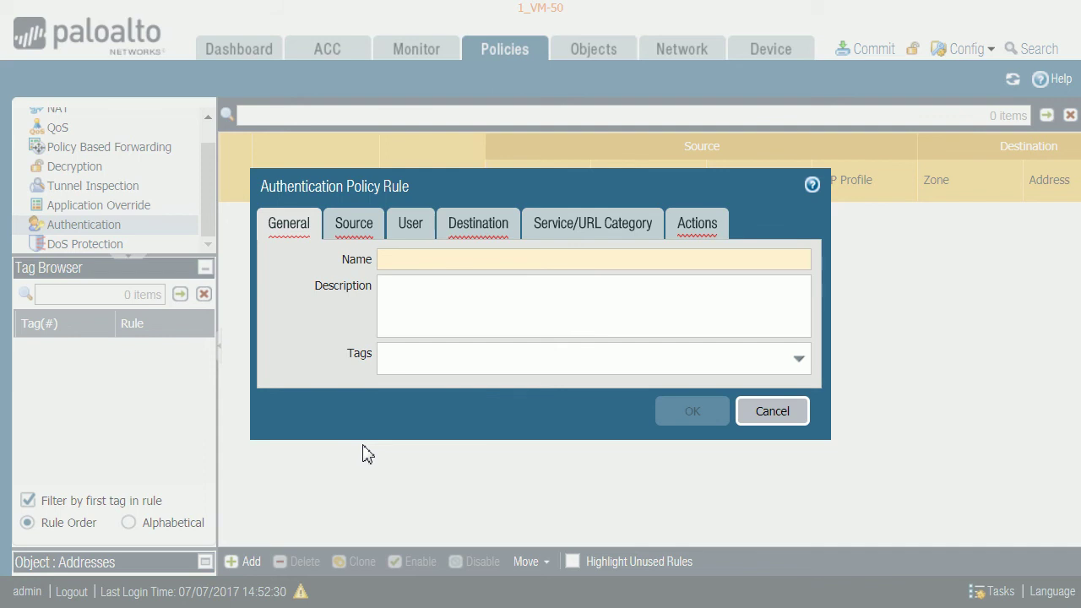
{"action": "type", "text": "AuthStep-up4D"}
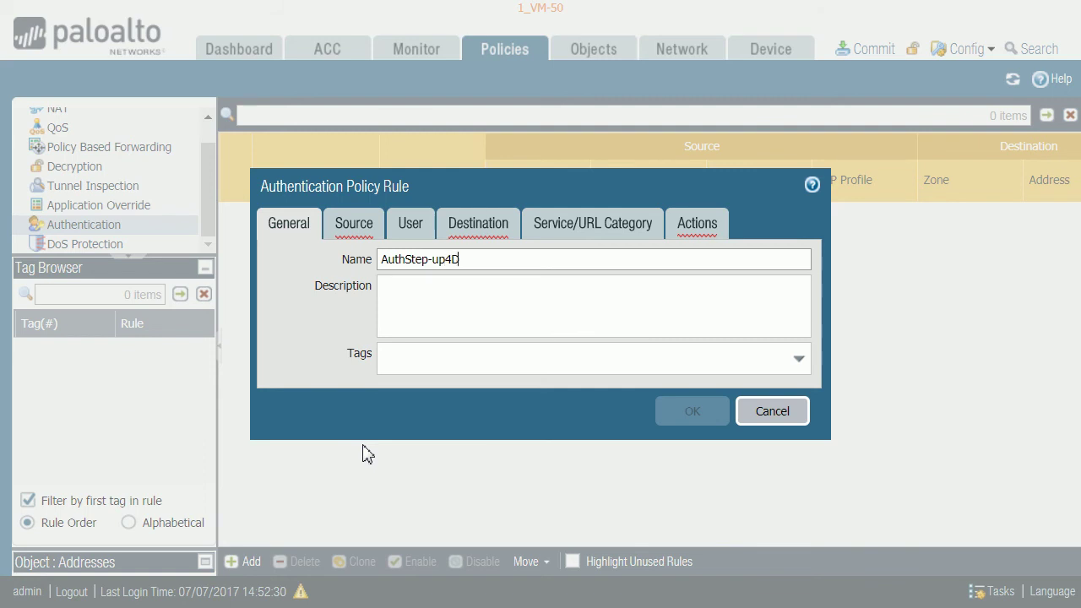
{"action": "type", "text": "MZserver"}
Step: Set the rule's source zone to Trust and destination zone to DMZ
{"action": "left_click", "coordinate": [348, 235]}
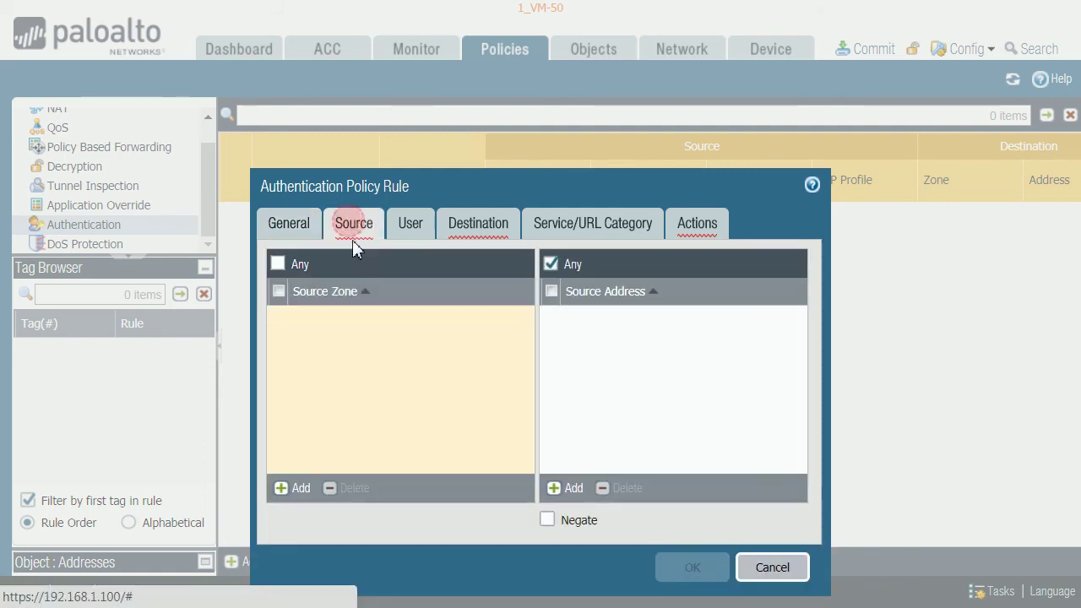
{"action": "left_click", "coordinate": [293, 489]}
{"action": "left_click", "coordinate": [313, 358]}
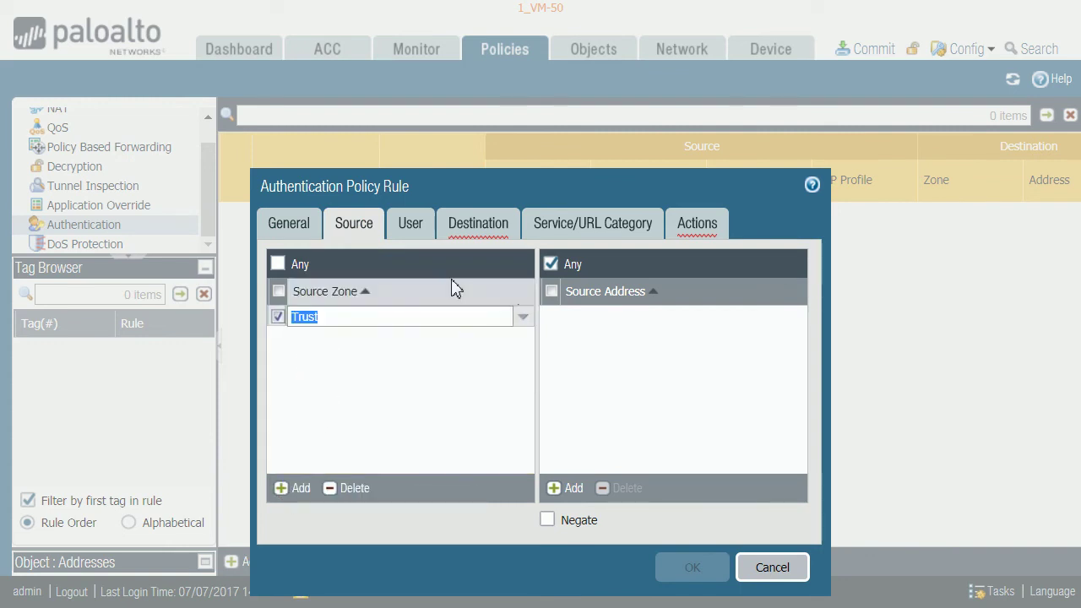
{"action": "left_click", "coordinate": [469, 230]}
{"action": "left_click", "coordinate": [287, 489]}
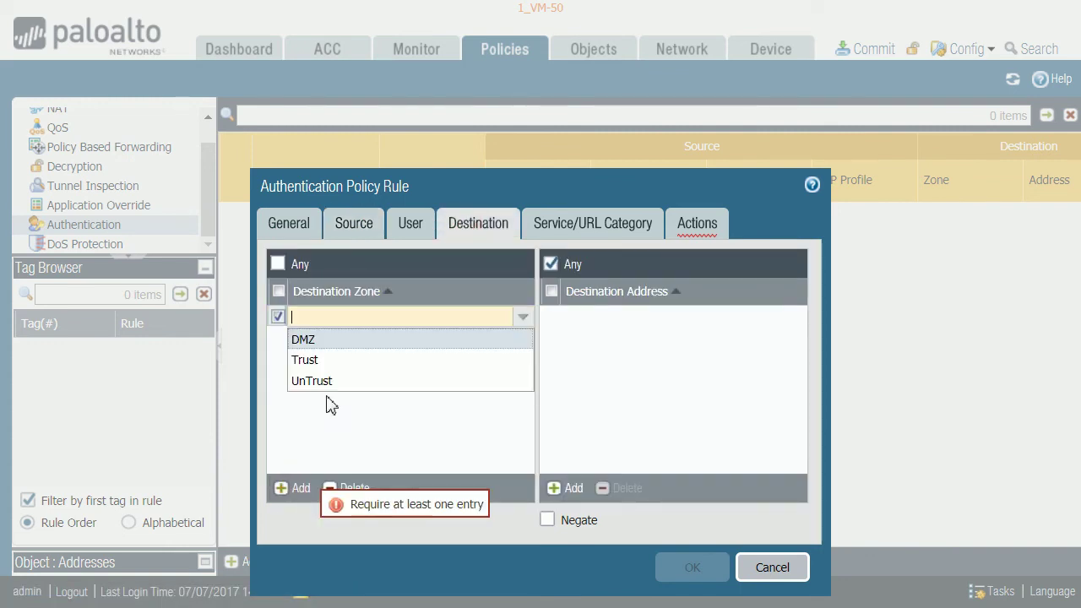
{"action": "left_click", "coordinate": [304, 340]}
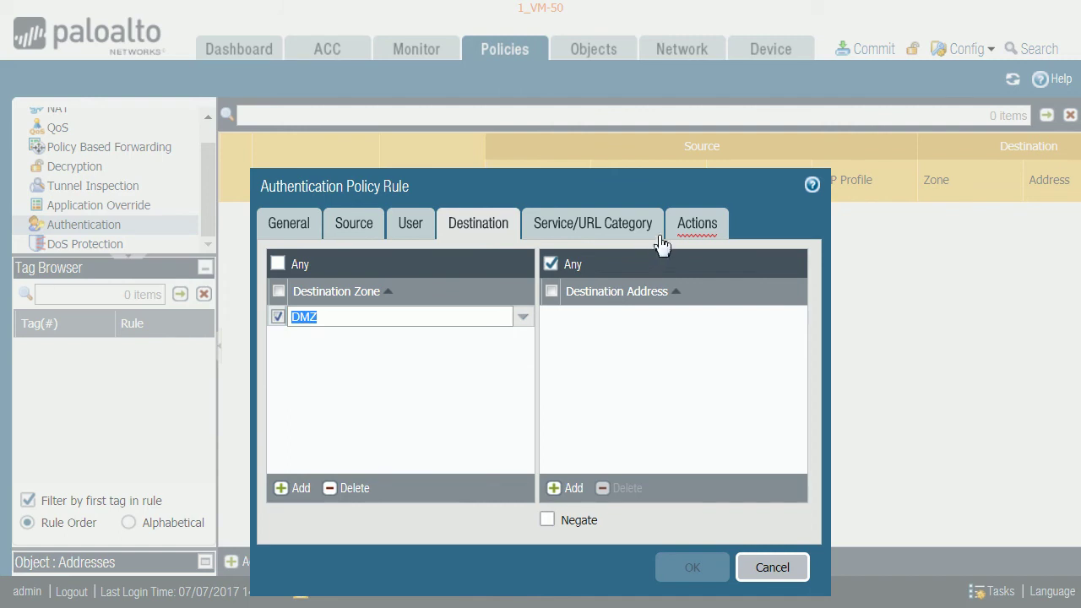
{"action": "left_click", "coordinate": [685, 226]}
Step: Add service-https to the rule's service list, then remove it again
{"action": "left_click", "coordinate": [612, 233]}
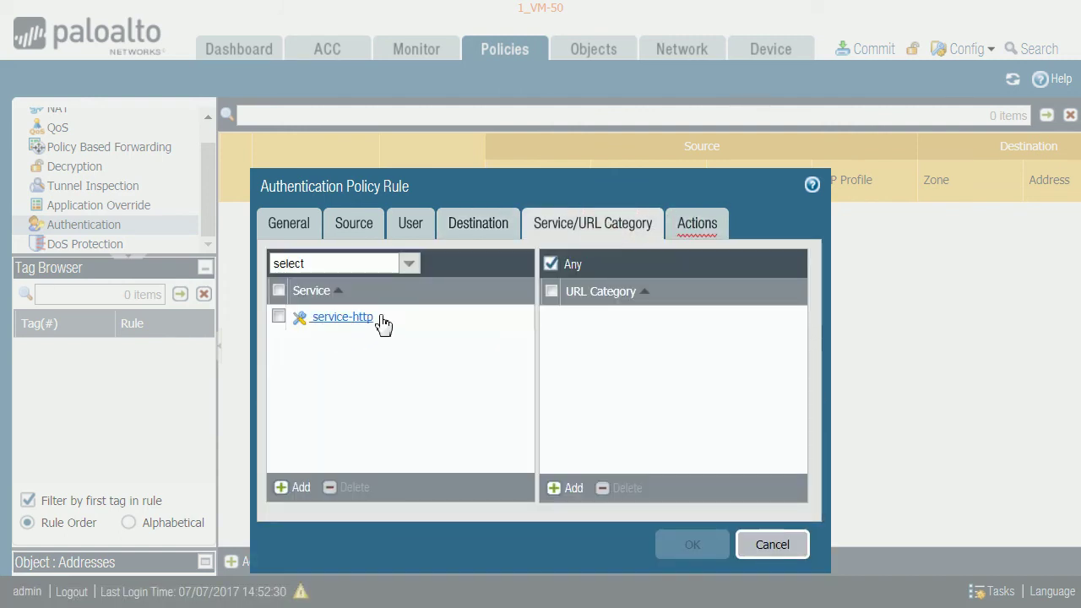
{"action": "left_click", "coordinate": [294, 488]}
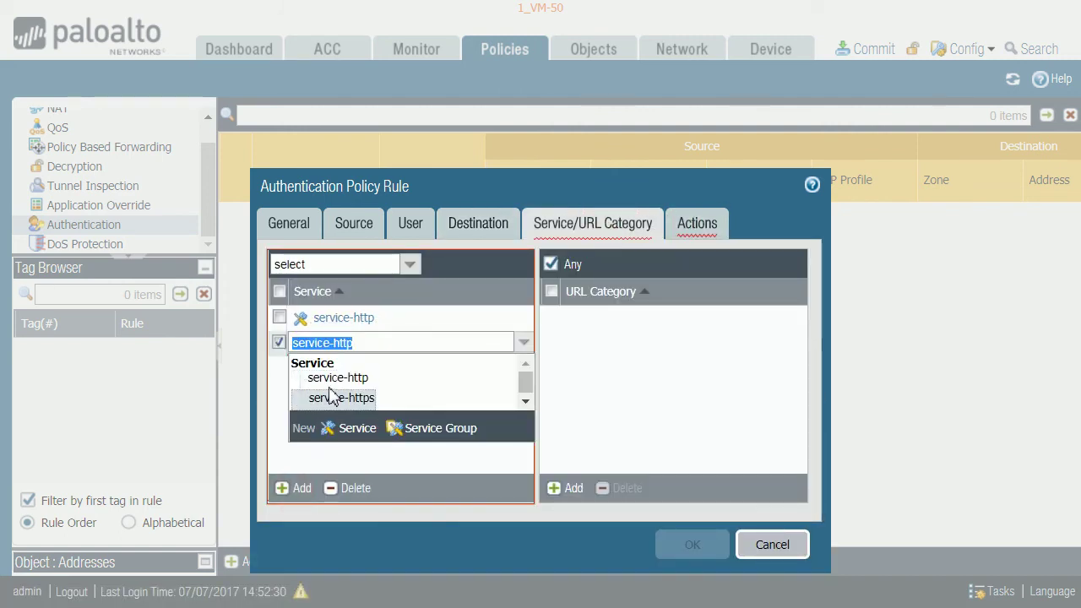
{"action": "left_click", "coordinate": [342, 399]}
{"action": "left_click", "coordinate": [357, 407]}
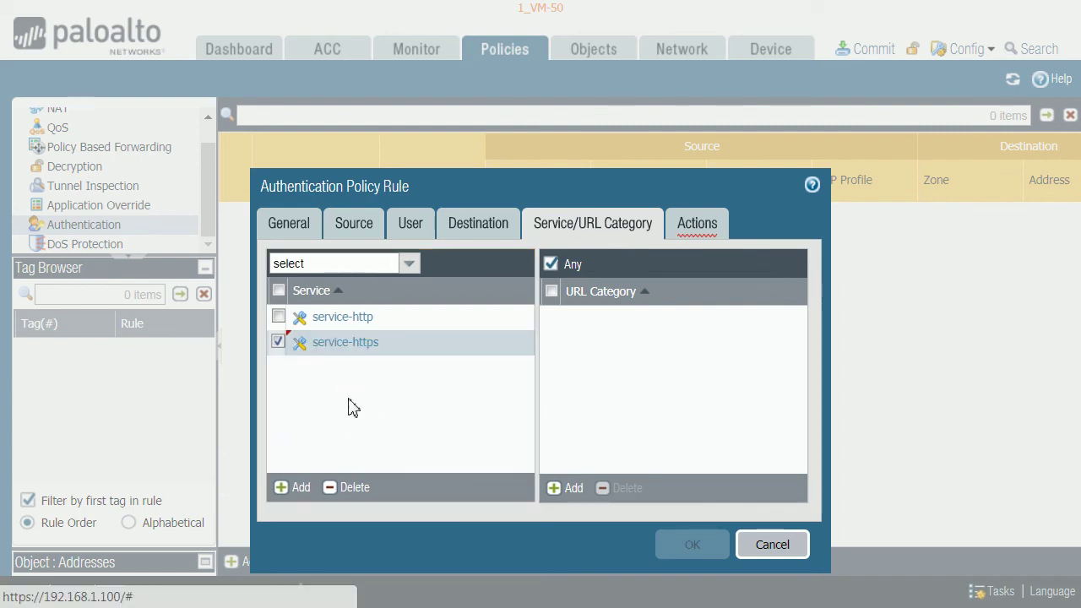
{"action": "left_click", "coordinate": [355, 487]}
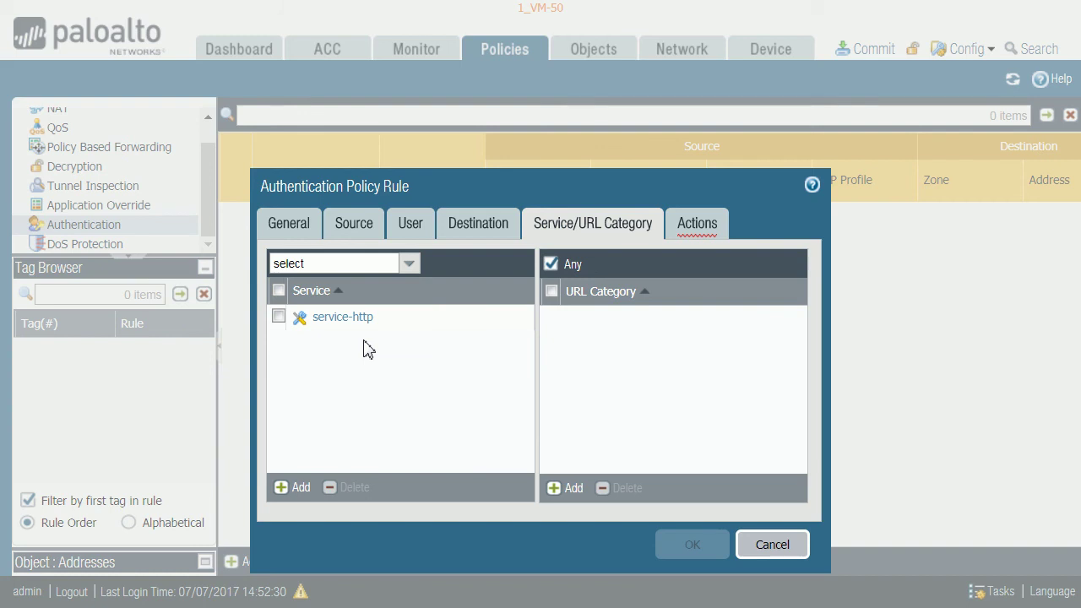
Step: Set the rule's authentication enforcement to OktaMFA-WebForm and save the rule
{"action": "left_click", "coordinate": [714, 233]}
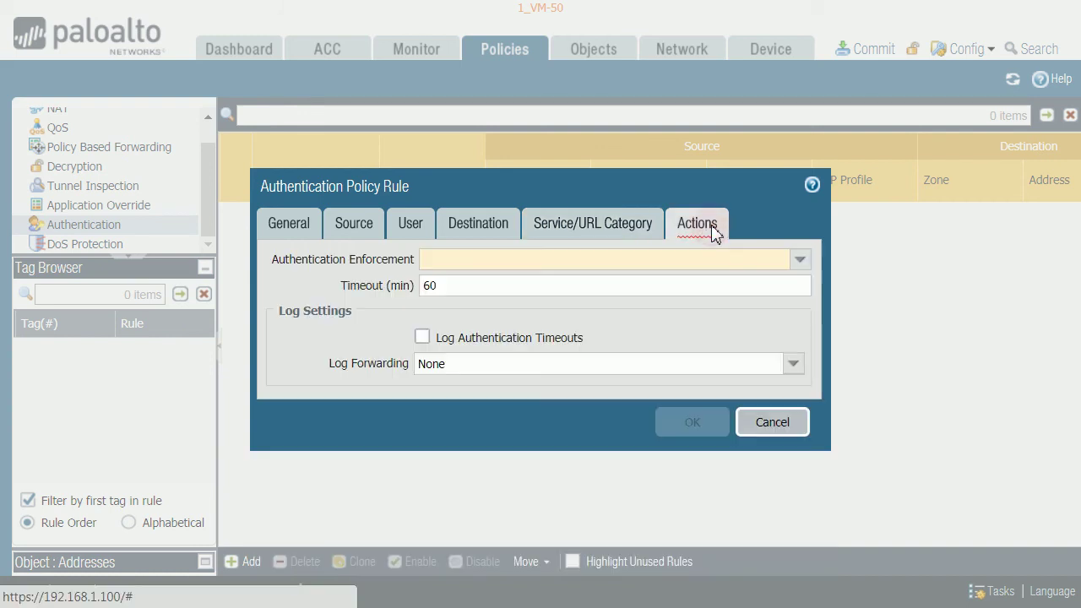
{"action": "left_click", "coordinate": [804, 264]}
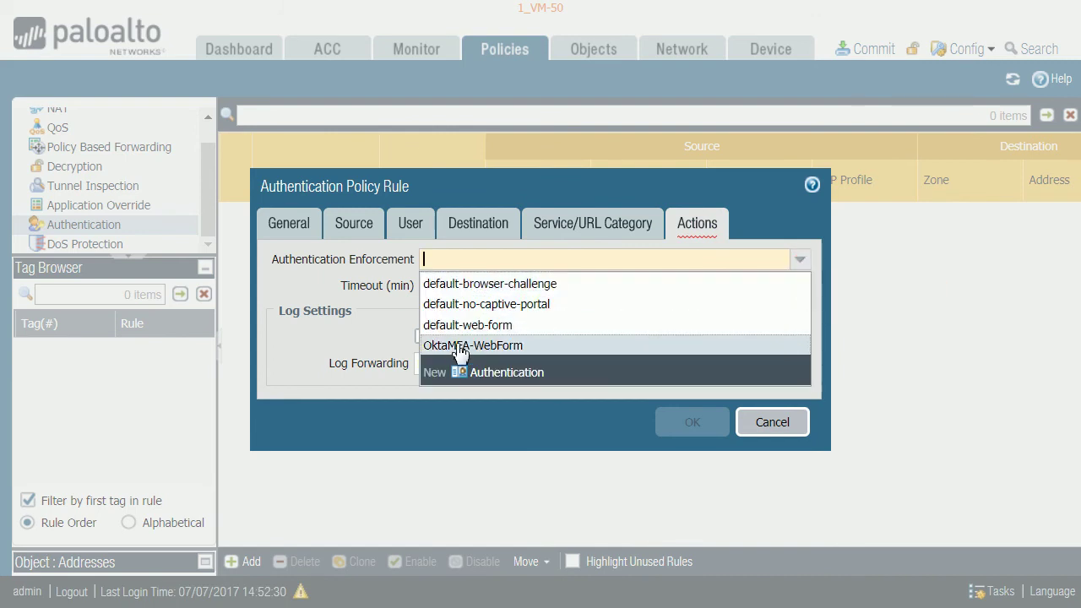
{"action": "left_click", "coordinate": [452, 348]}
{"action": "left_click", "coordinate": [694, 422]}
Step: Commit the configuration to the firewall and close the successful commit report
{"action": "left_click", "coordinate": [863, 51]}
{"action": "left_click", "coordinate": [718, 544]}
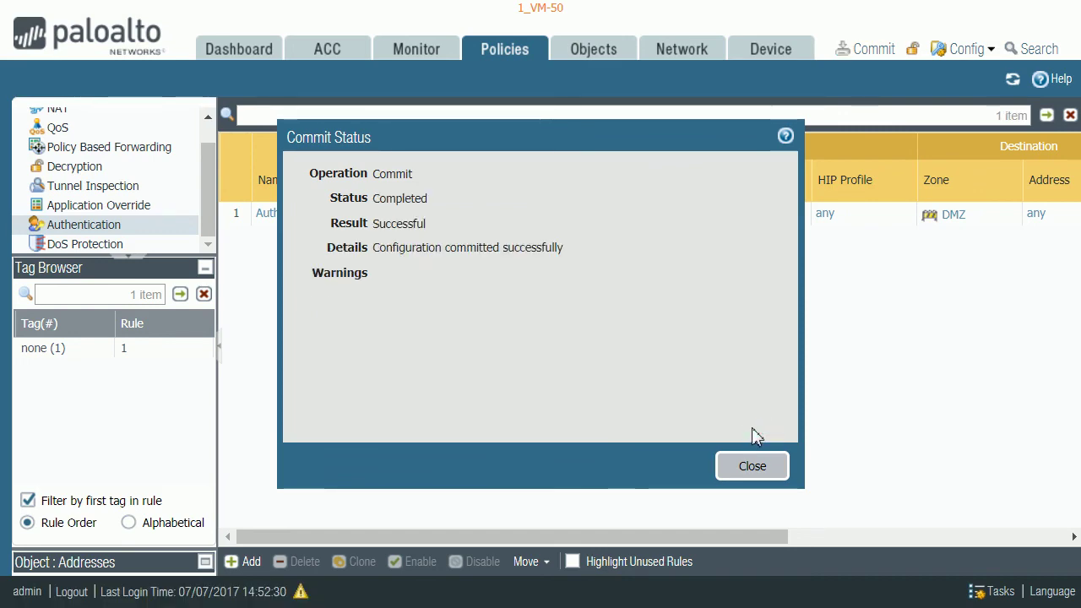
{"action": "left_click", "coordinate": [753, 466]}
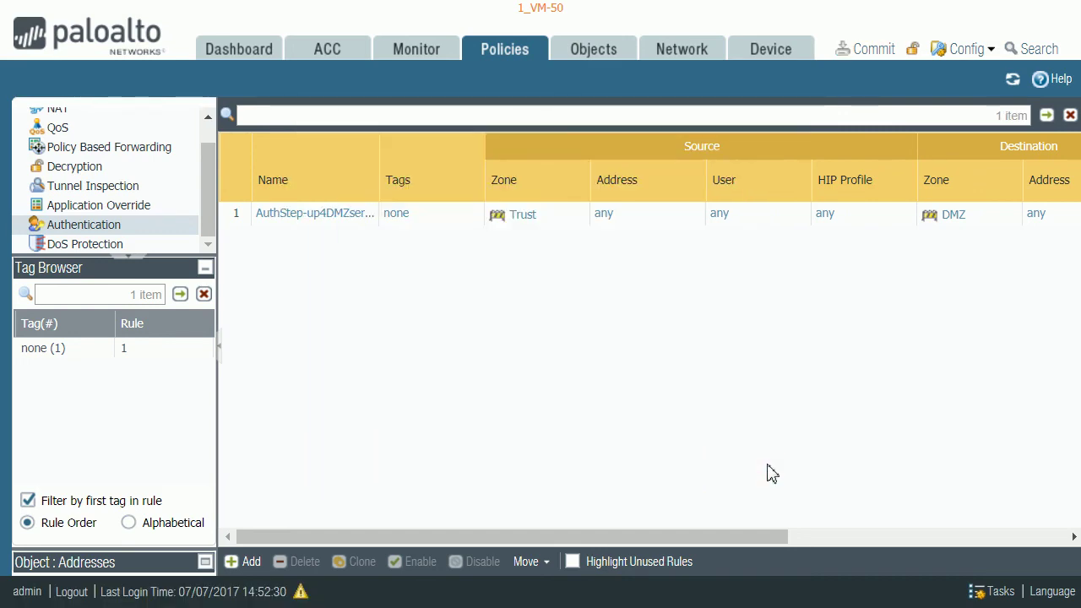
{"action": "key", "text": "F11"}
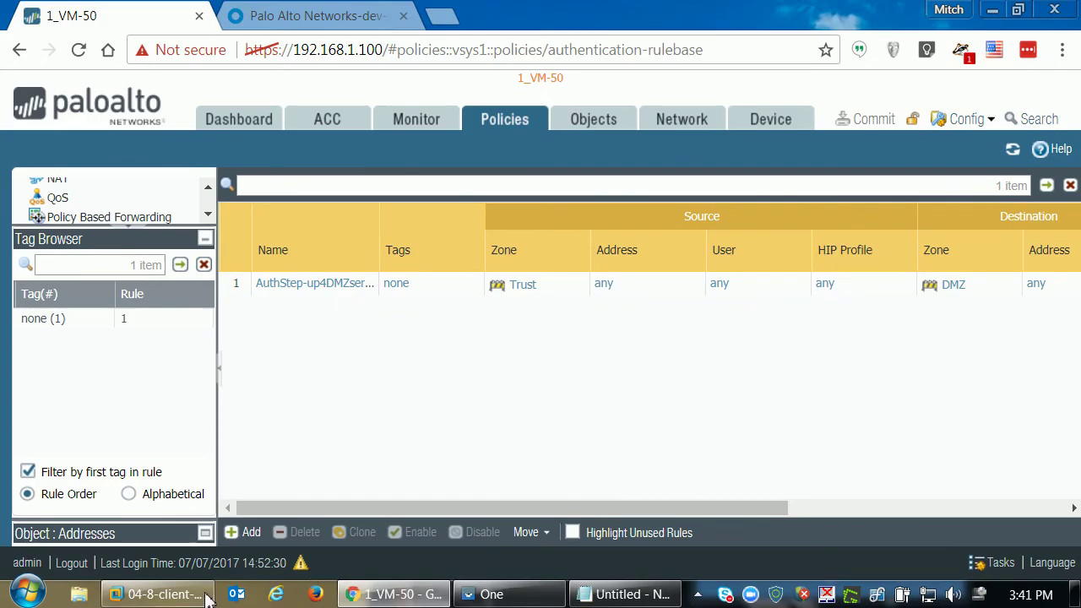
Step: In the client VM's Chrome, browse to 192.168.205.5 and proceed past the certificate warning to 192.168.1.1
{"action": "left_click", "coordinate": [207, 596]}
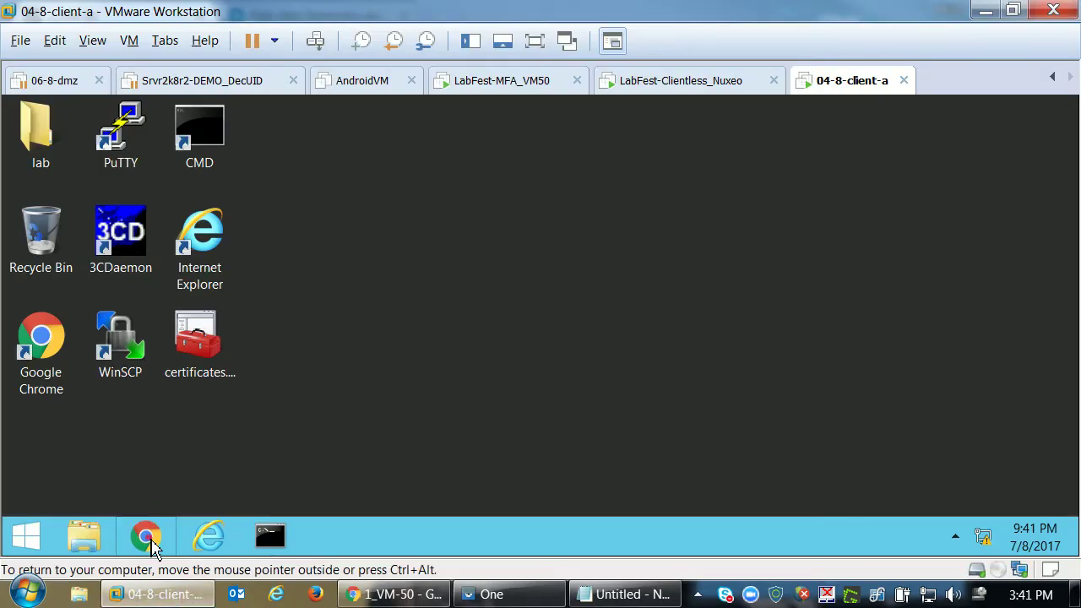
{"action": "left_click", "coordinate": [152, 547]}
{"action": "left_click", "coordinate": [396, 166]}
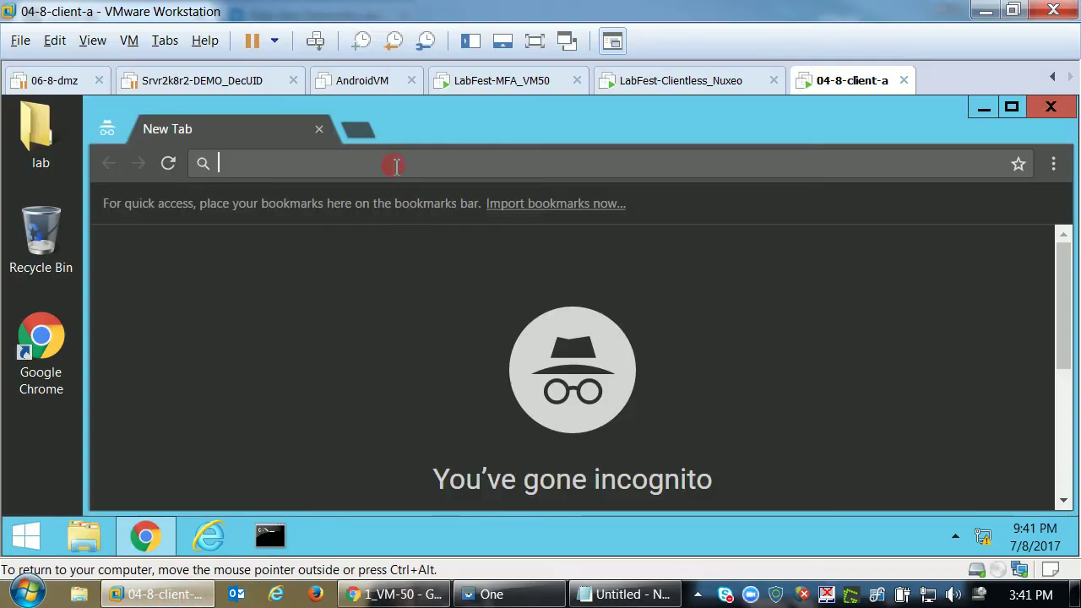
{"action": "type", "text": "192.168.205.5"}
{"action": "key", "text": "Return"}
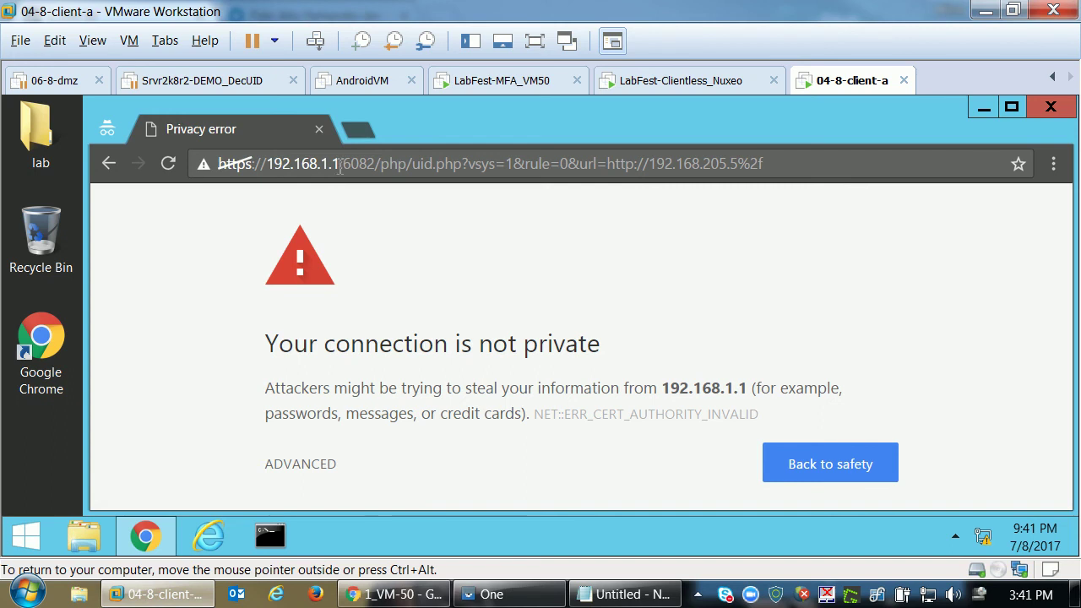
{"action": "left_click", "coordinate": [308, 464]}
{"action": "scroll", "coordinate": [338, 447], "scroll_direction": "down", "scroll_amount": 3}
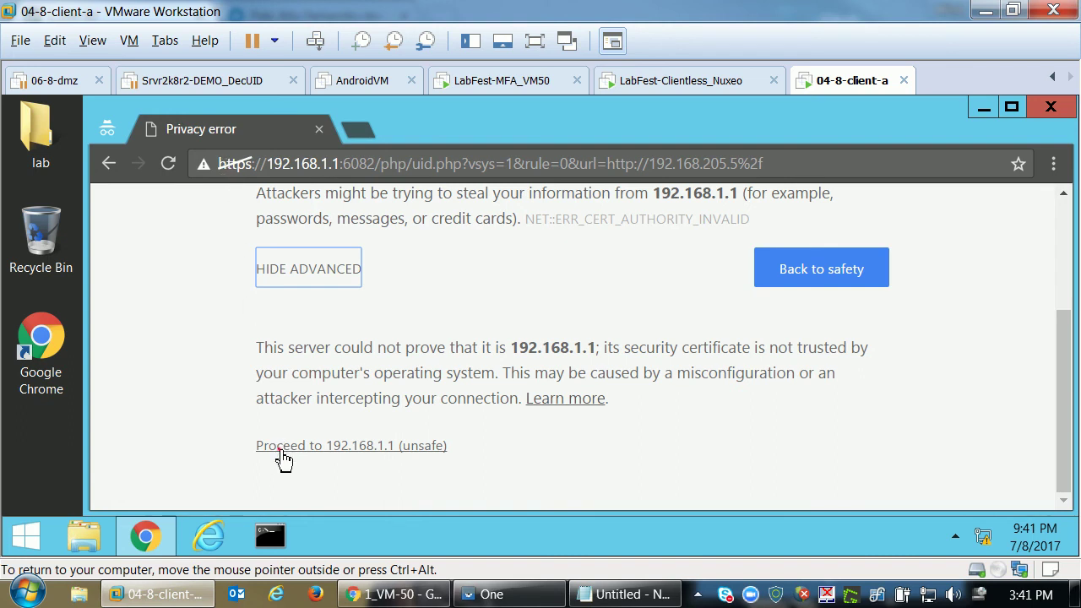
{"action": "left_click", "coordinate": [282, 450]}
Step: Sign in with the firewall operator's username and password, then approve the Okta Verify push
{"action": "scroll", "coordinate": [676, 401], "scroll_direction": "down", "scroll_amount": 1}
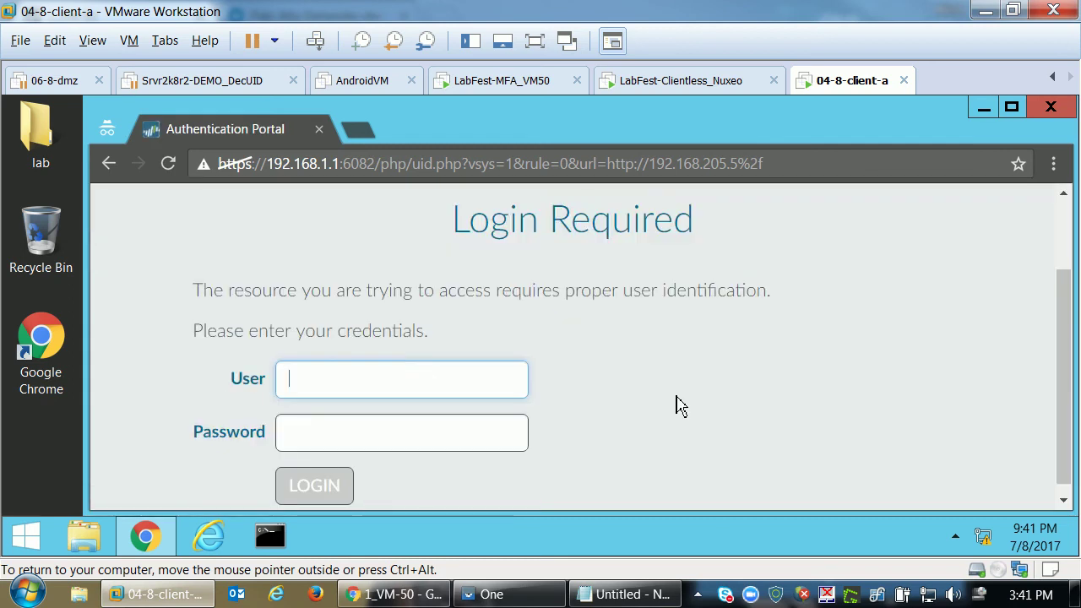
{"action": "type", "text": "firewalloperator"}
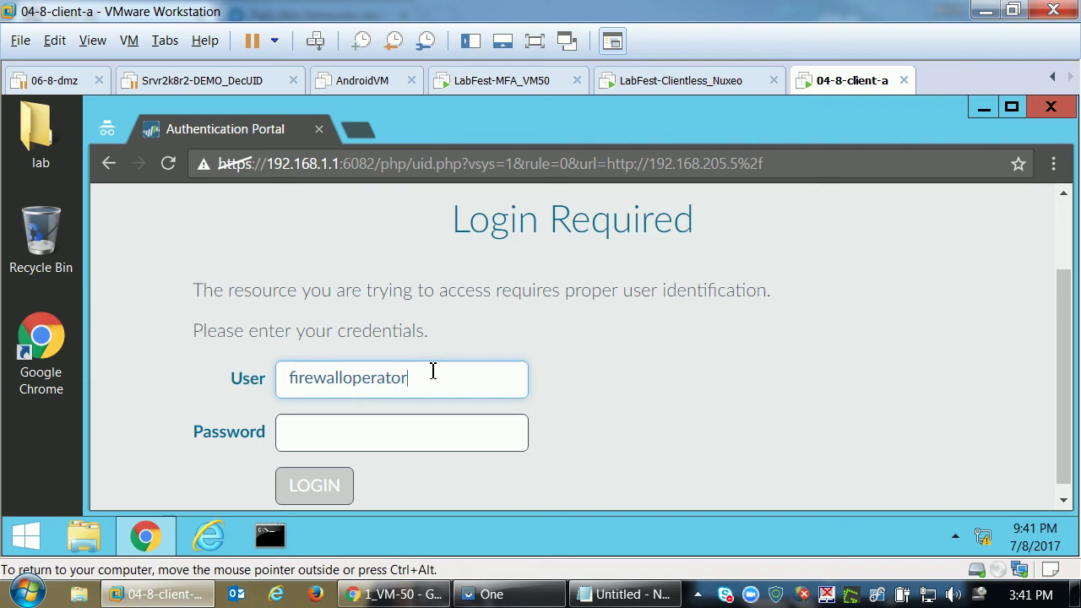
{"action": "key", "text": "Tab"}
{"action": "type", "text": "•••••••"}
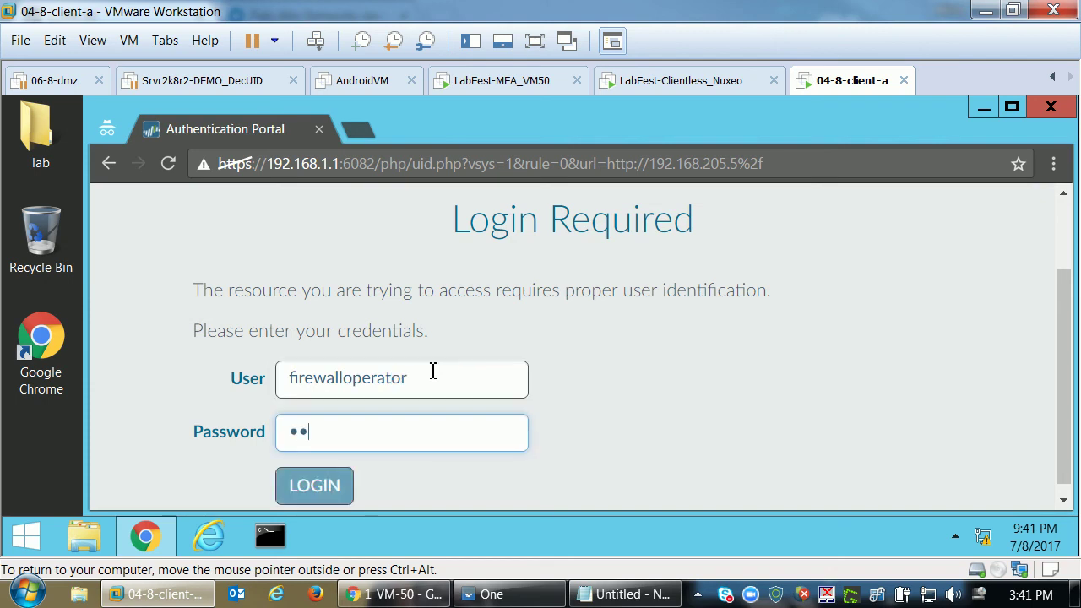
{"action": "key", "text": "Return"}
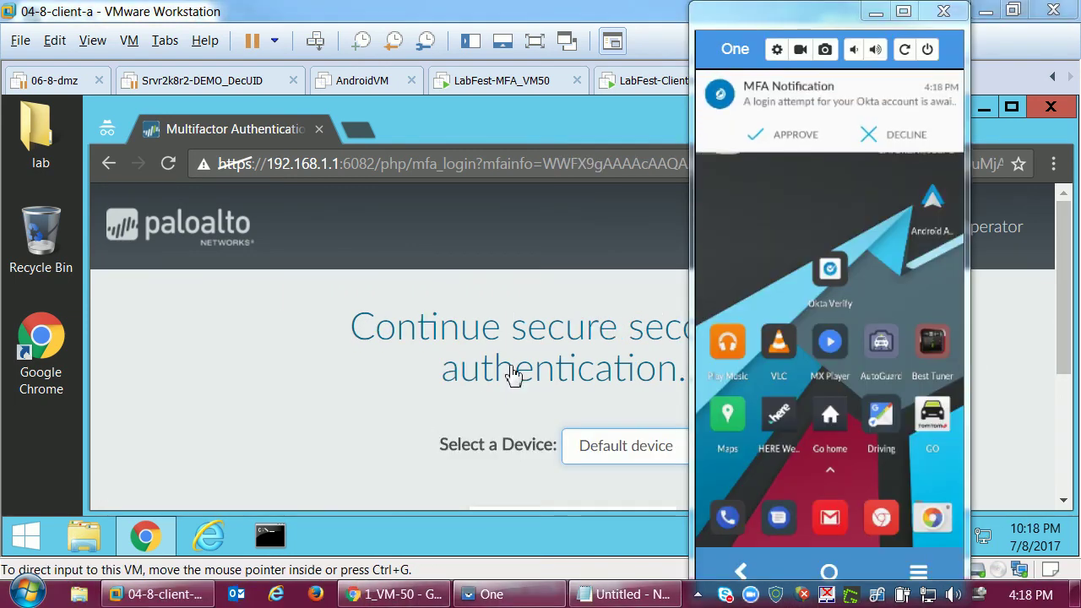
{"action": "left_click", "coordinate": [807, 141]}
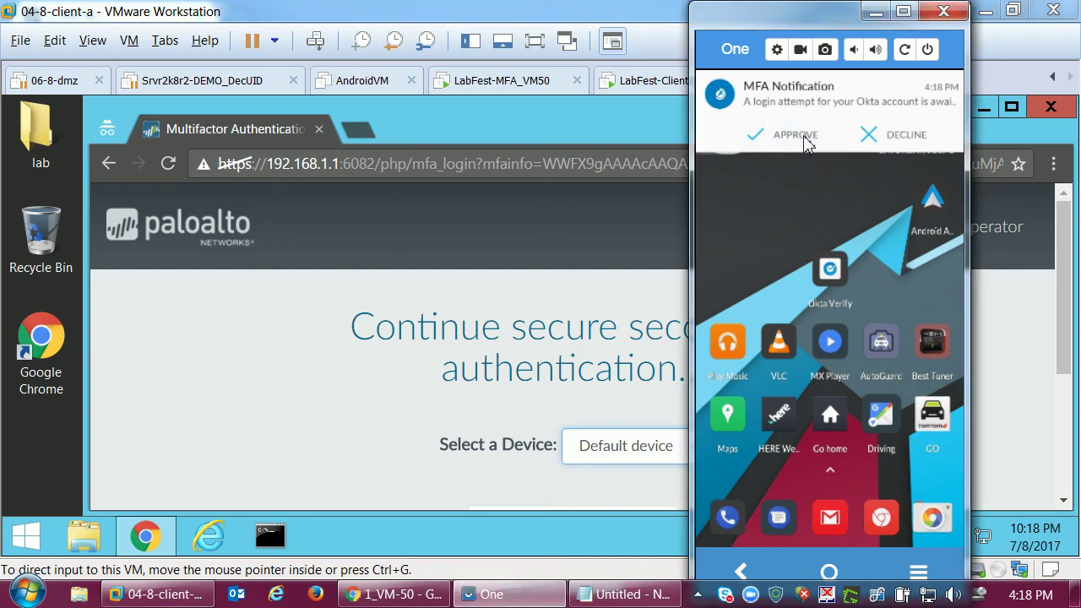